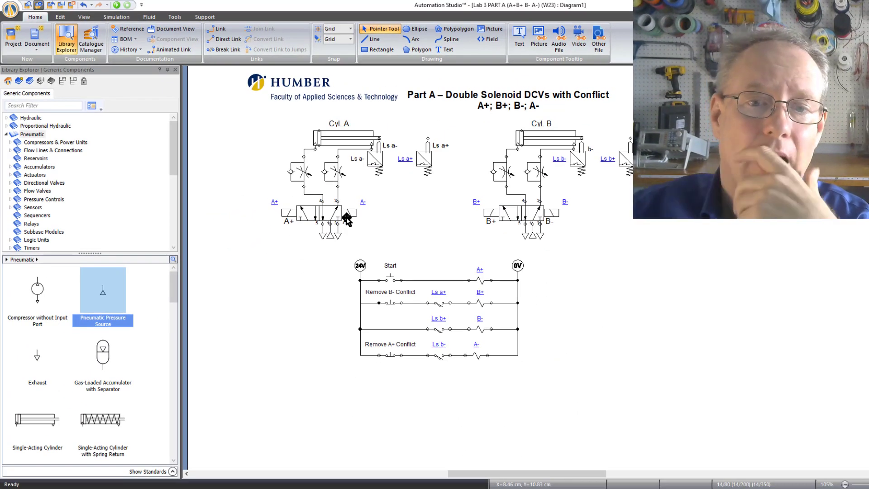
Move the complete 24V–0V ladder circuit from below the cylinders to the free area beyond the Cyl. B circuit
drag(301, 256, 646, 404)
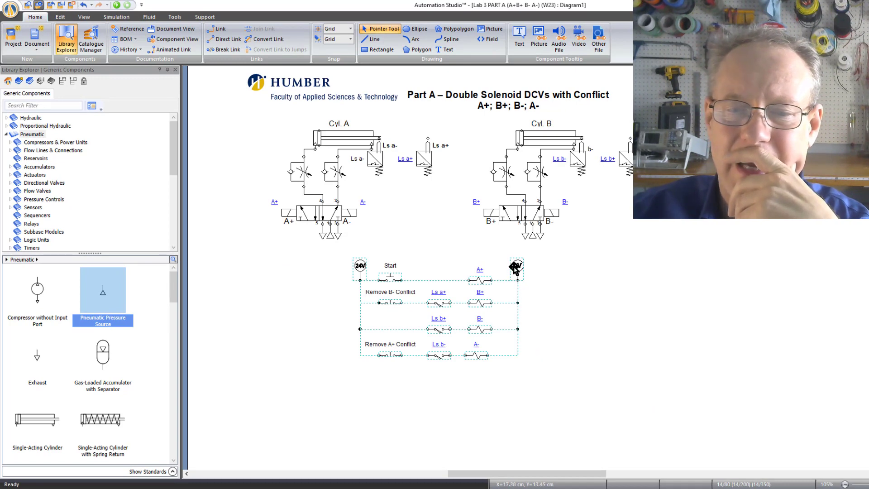
drag(513, 267, 854, 142)
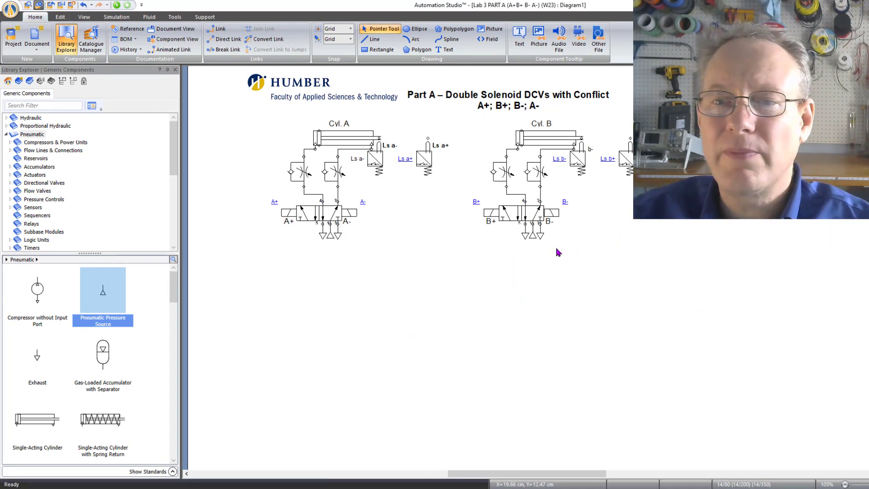
scroll(558, 252, down, 3)
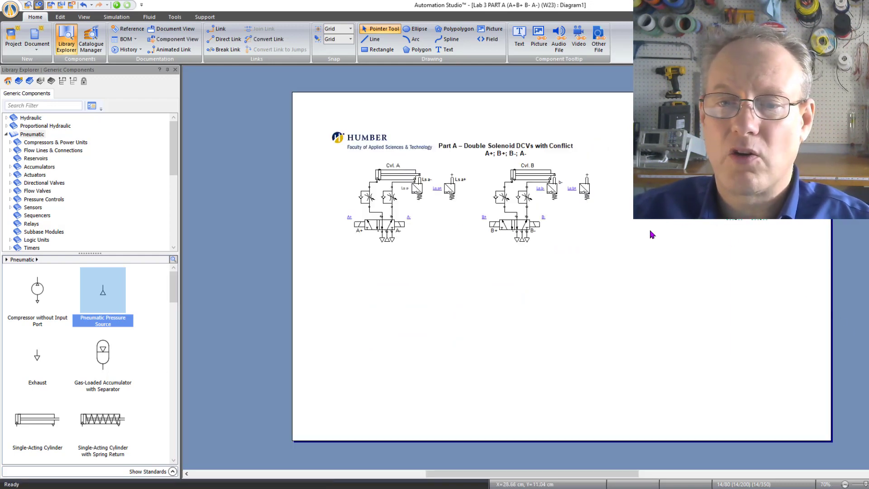
Duplicate the Cyl. A circuit with its flow controls, valve and limit switches, placing the copy below the original
scroll(420, 202, up, 3)
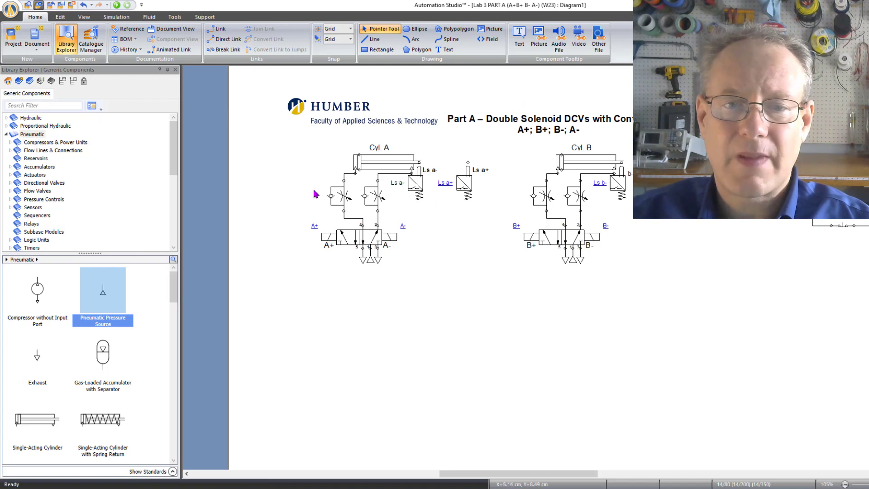
scroll(308, 189, up, 3)
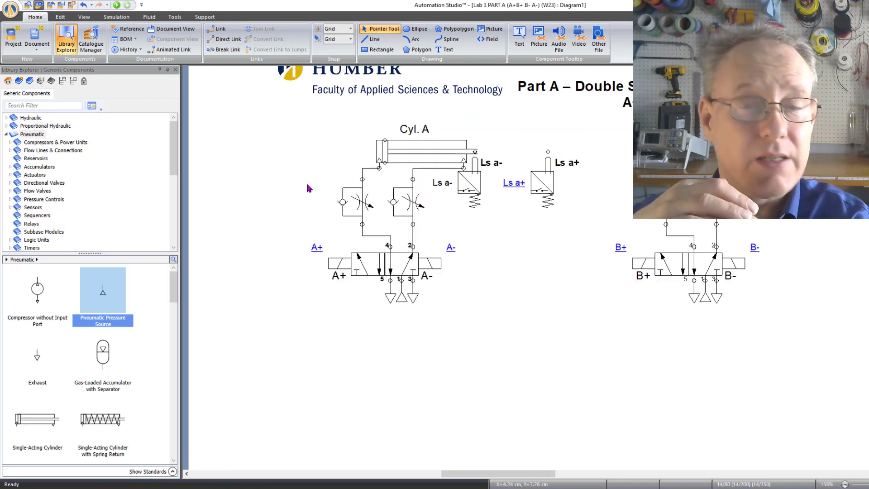
drag(255, 106, 597, 333)
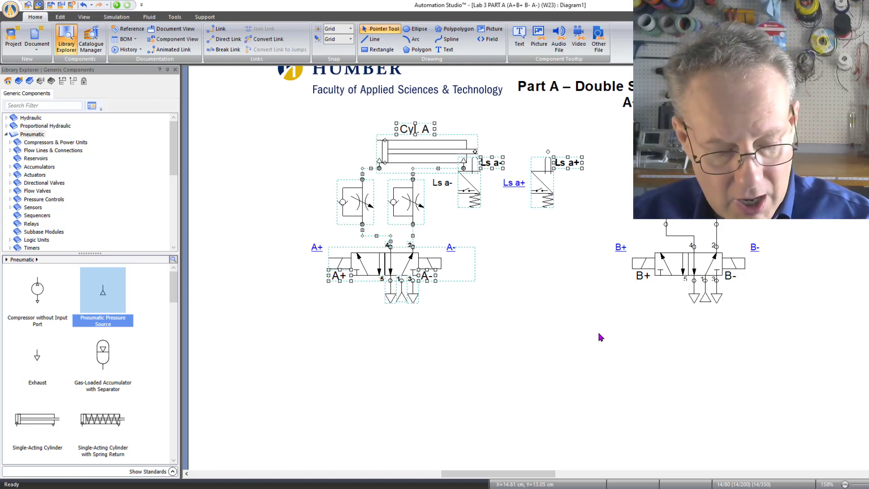
key(ctrl+v)
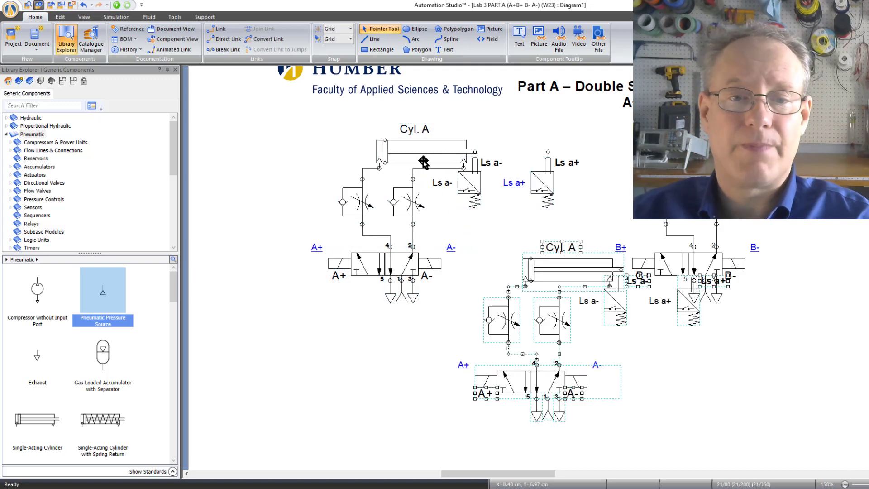
drag(532, 279, 357, 409)
click(701, 338)
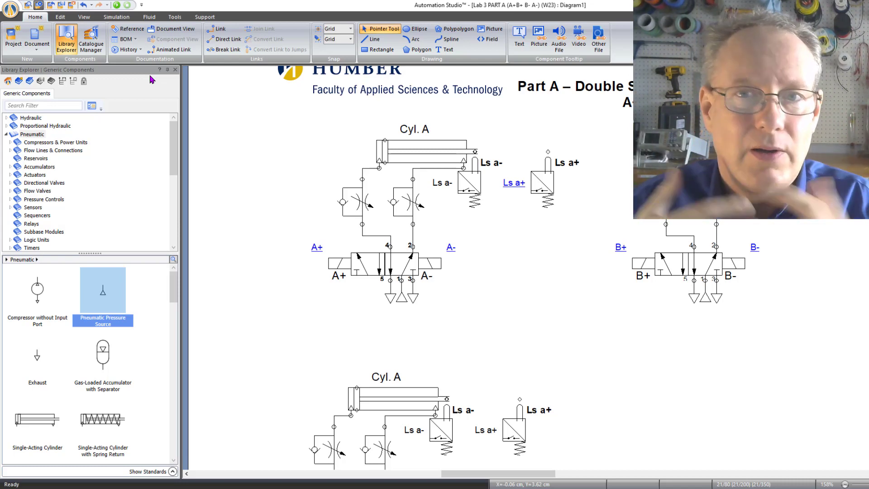
Save the project as Bottling (W23).prx in the Assignment Bottling (S22) folder under Assignments, overwriting the existing file
click(8, 10)
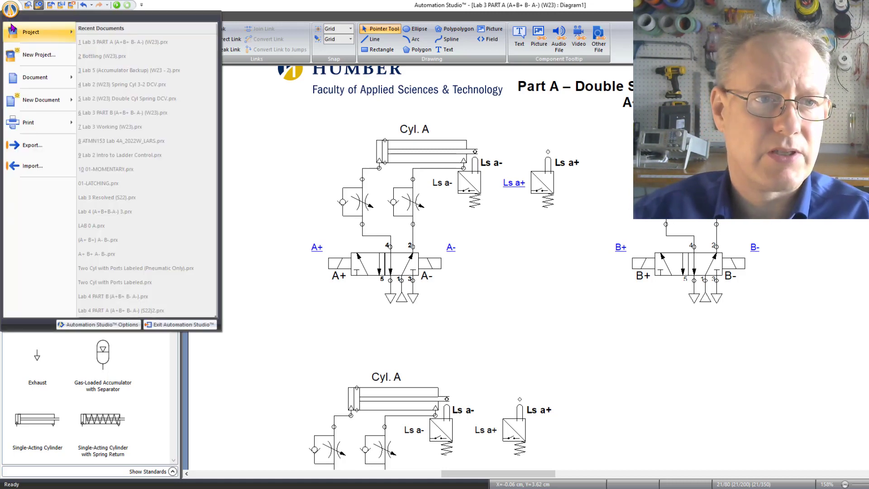
mouse_move(46, 28)
click(118, 53)
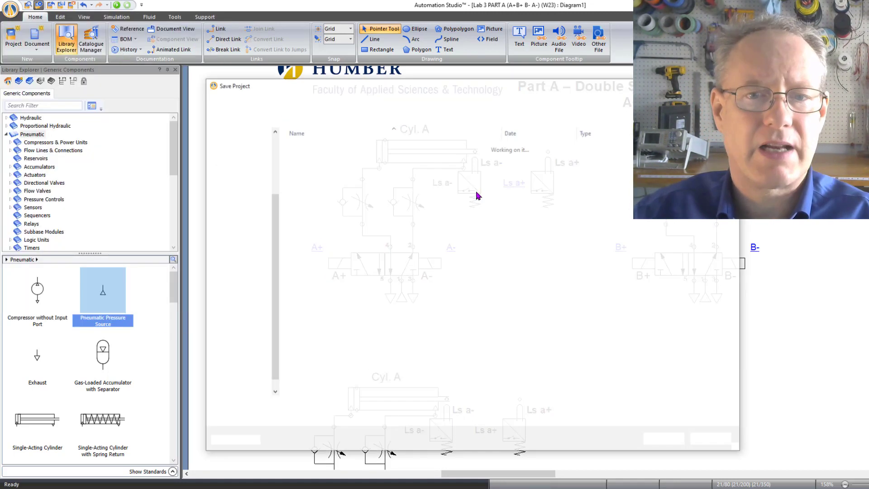
click(378, 101)
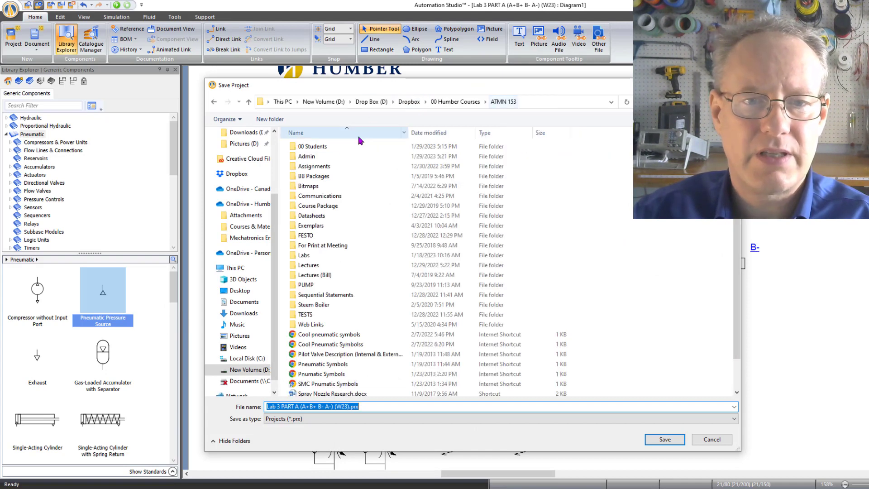
click(337, 168)
double_click(334, 147)
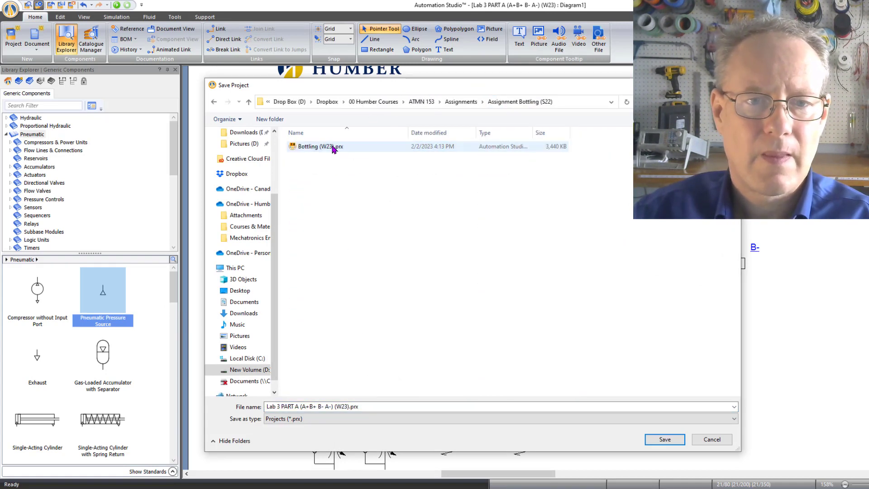
double_click(334, 147)
click(473, 249)
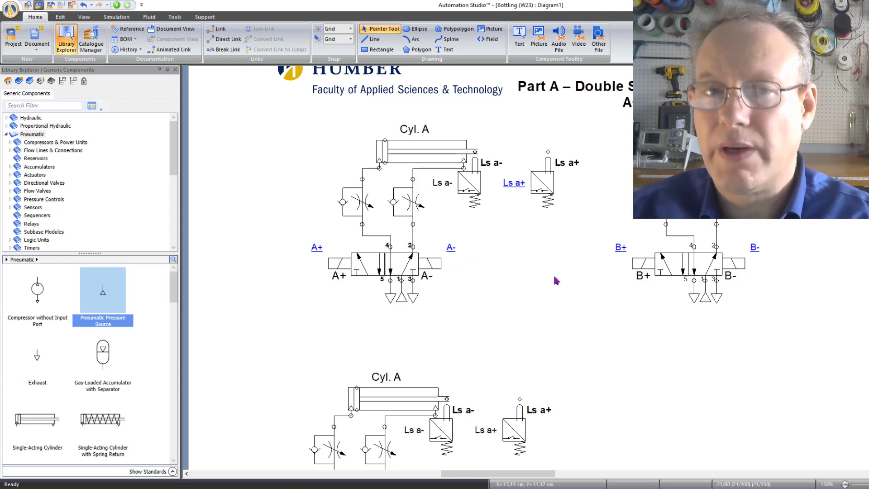
Open the project Lab 5 (Accumulator Backup) (W23 - 2).prx from the Labs > 23 W > Lab 6 (Ancillary Equipment) folder
click(11, 14)
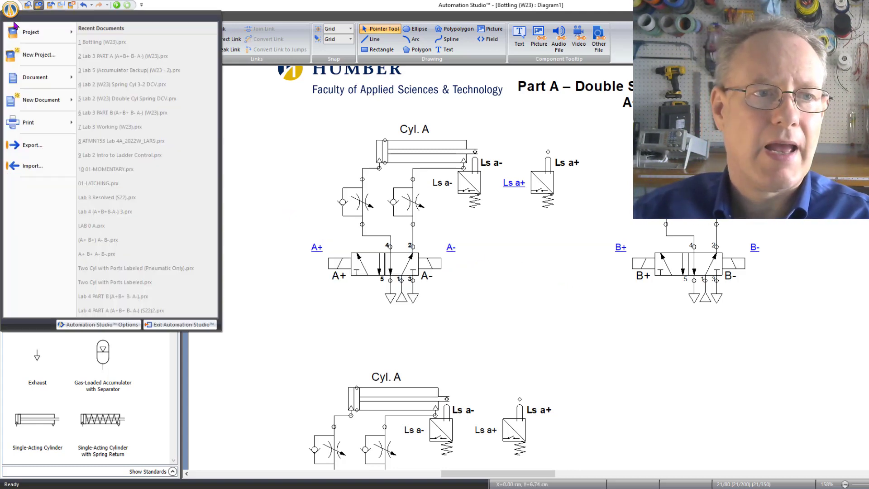
mouse_move(27, 31)
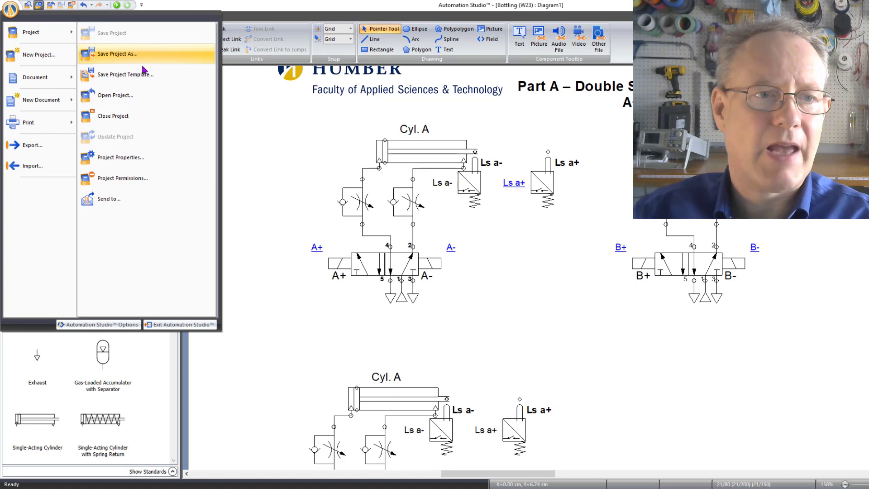
click(139, 102)
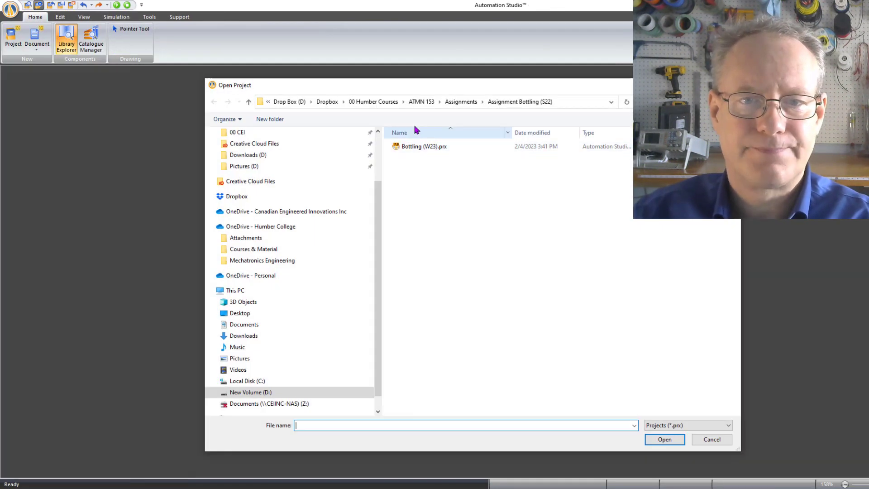
click(456, 177)
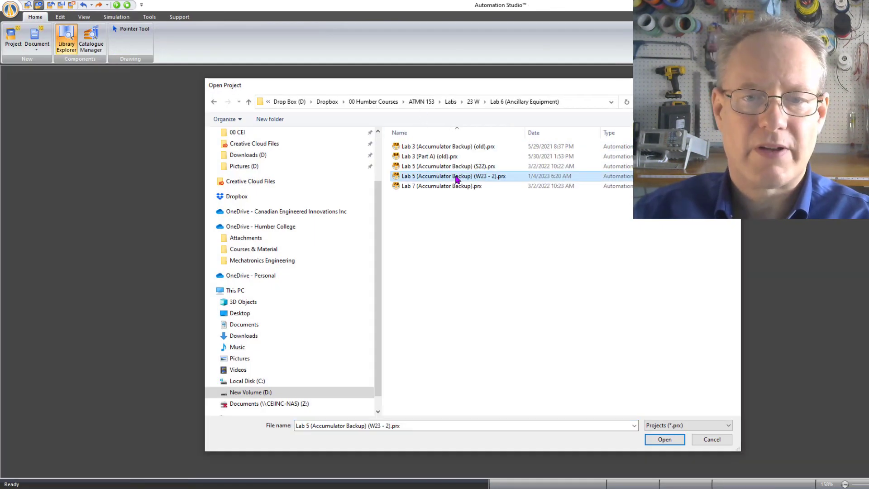
double_click(456, 179)
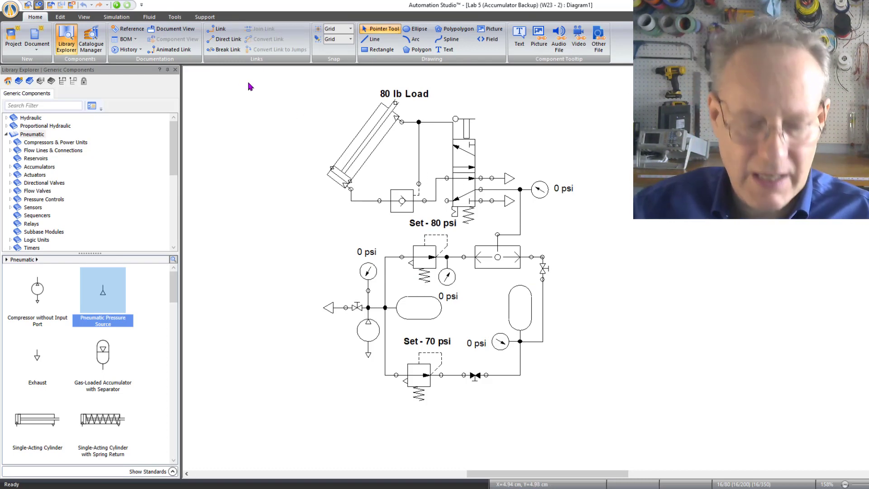
Copy the entire accumulator backup circuit and reopen the Bottling (W23).prx project
key(ctrl+a)
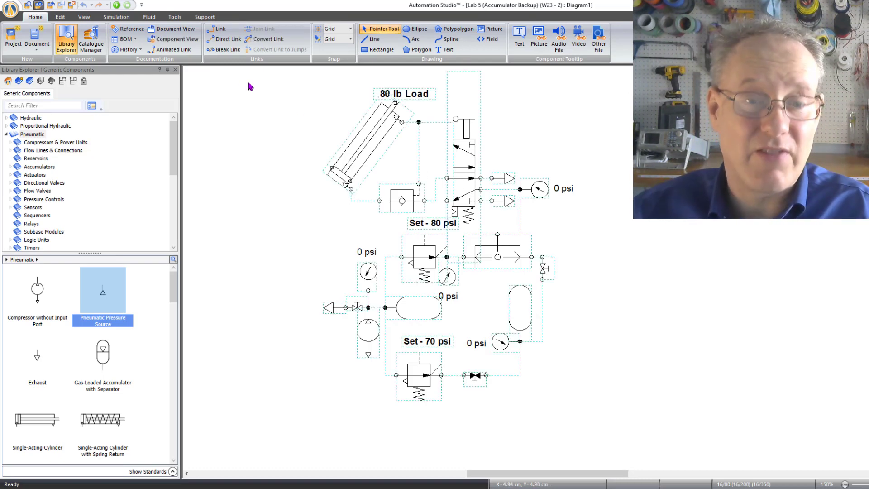
click(10, 11)
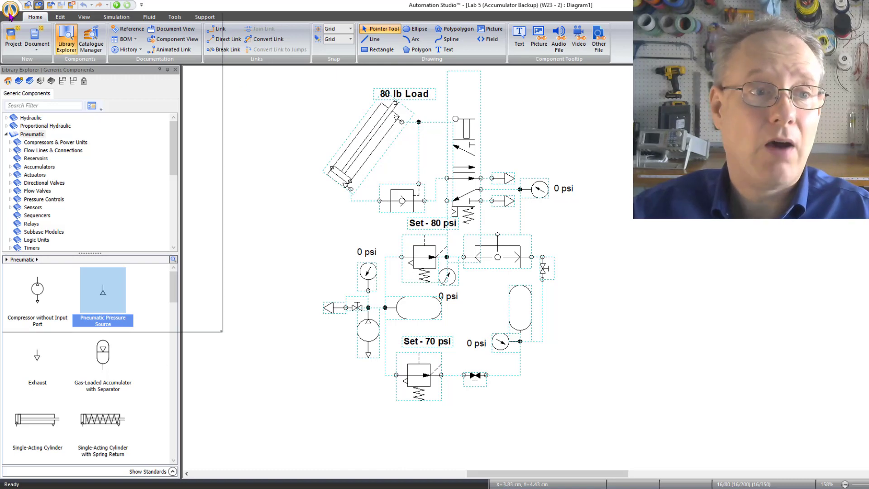
mouse_move(28, 31)
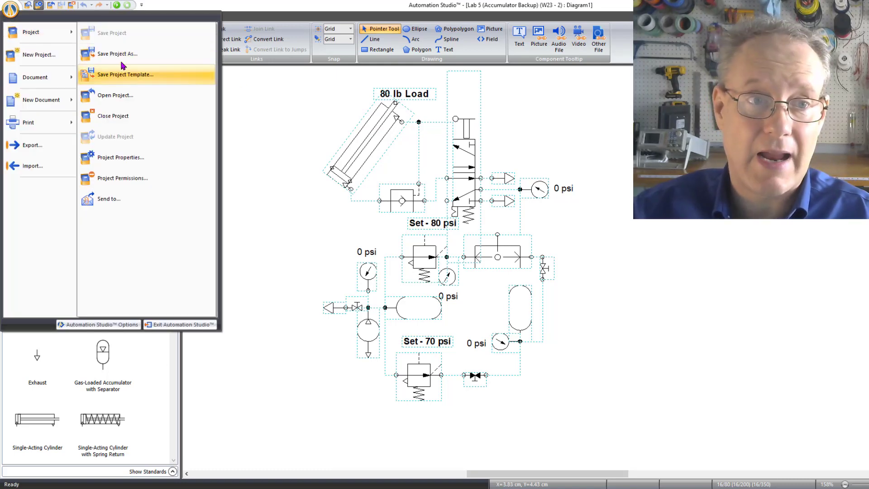
click(132, 115)
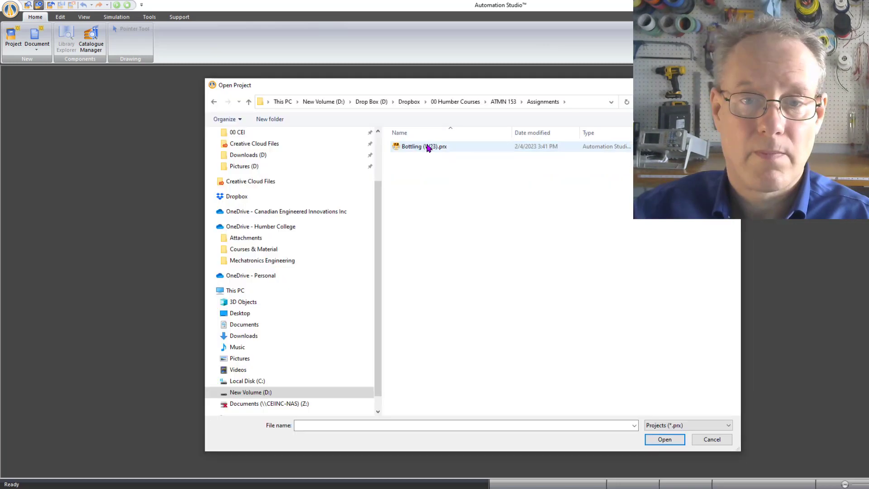
double_click(426, 147)
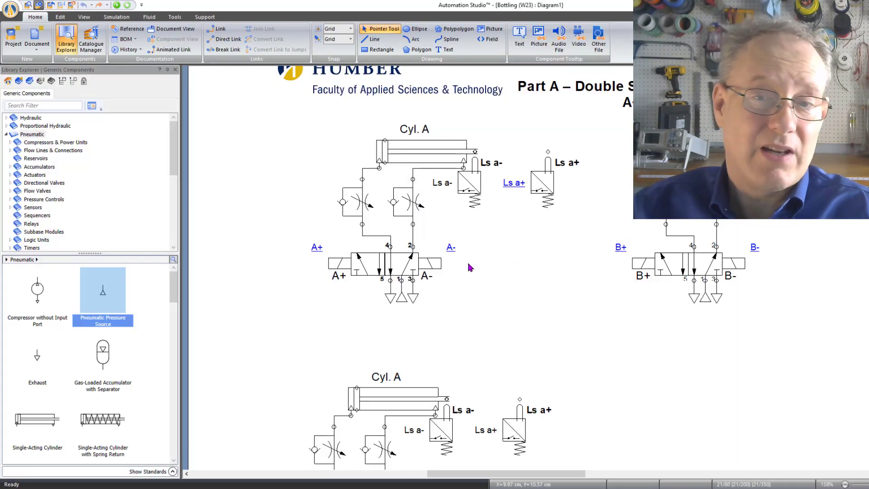
Paste the accumulator backup circuit into the Bottling diagram and place it in the free area below the ladder circuit
scroll(468, 261, down, 4)
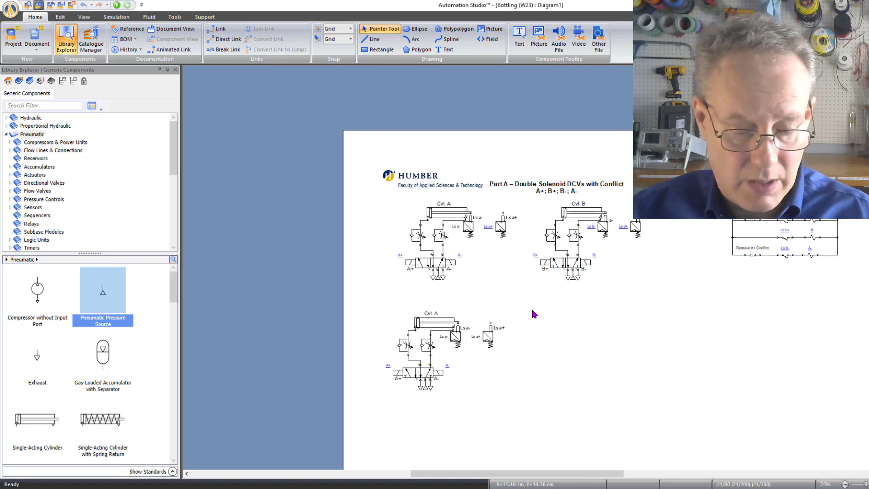
key(ctrl+v)
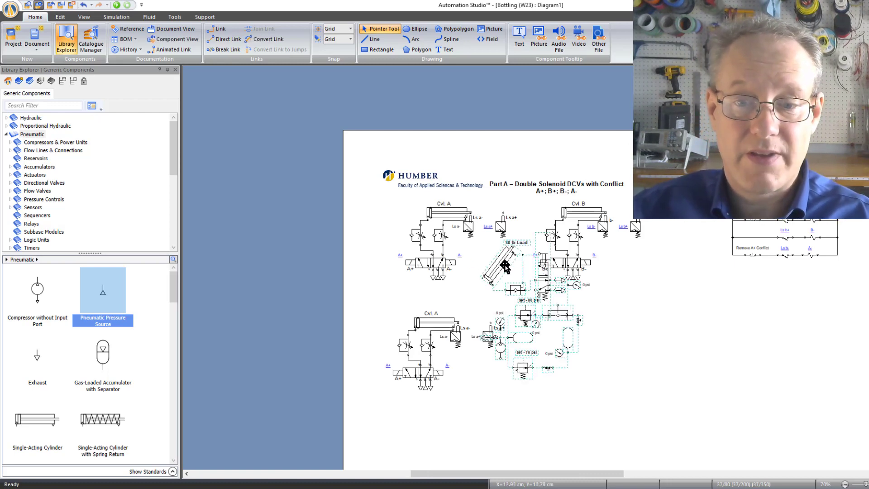
click(685, 331)
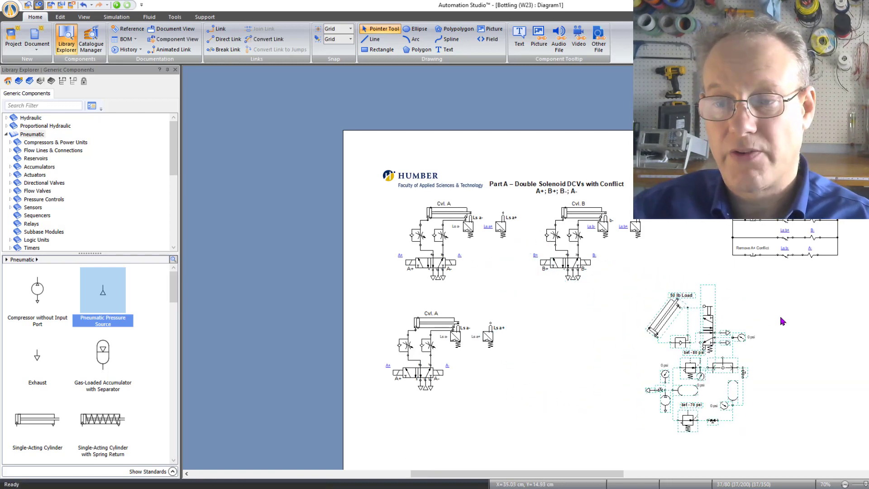
Delete the 80 lb load cylinder with its check valve, exhausts and gauge, and the lever-operated directional valve from the pasted circuit
scroll(792, 348, up, 5)
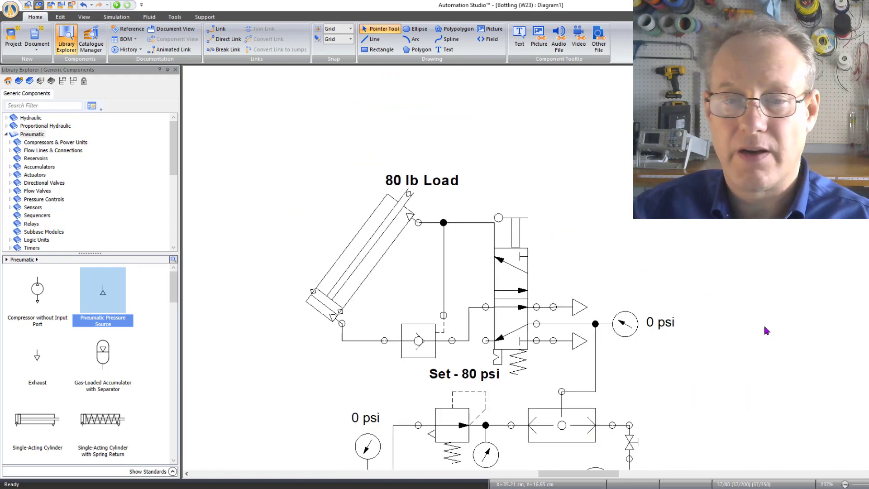
scroll(766, 330, down, 1)
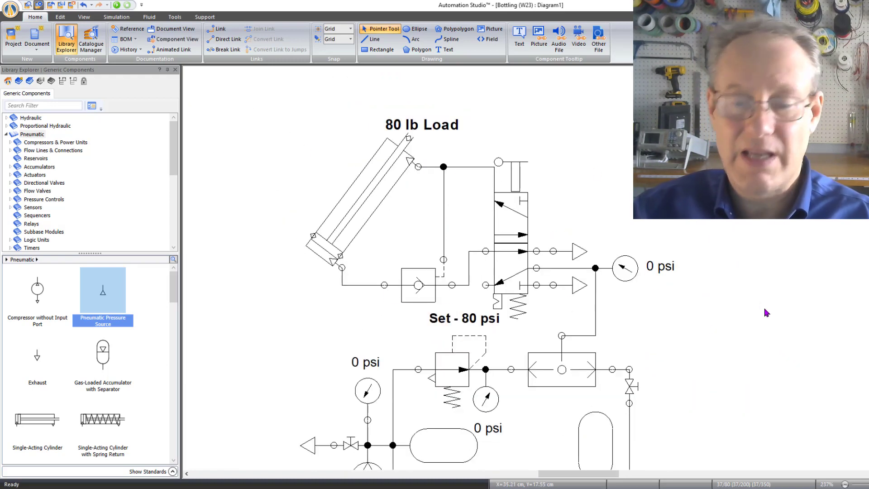
key(Delete)
click(519, 239)
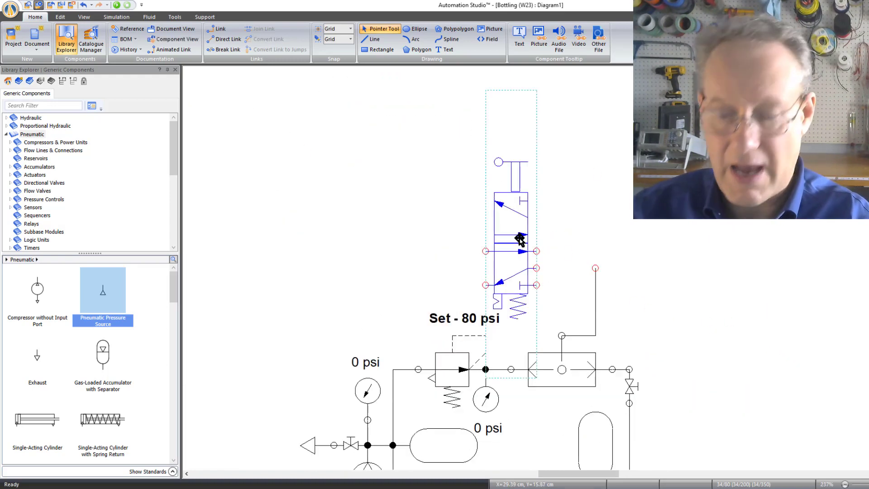
key(Delete)
Delete the shuttle valve beside the 80 psi regulator and the leftover line above it
scroll(600, 228, down, 1)
click(563, 327)
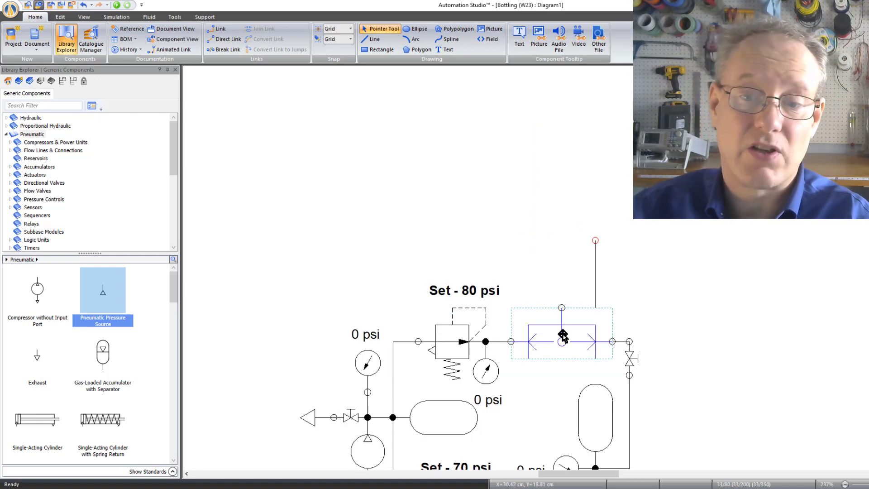
key(Delete)
click(595, 272)
key(Delete)
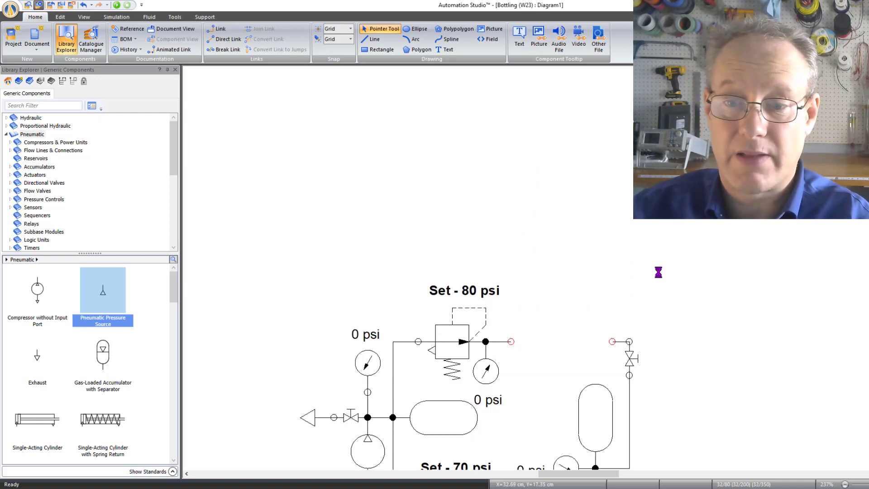
Delete the vertical backup accumulator together with its pressure gauge, open shut-off valve and connecting lines
scroll(523, 217, down, 2)
drag(536, 217, 654, 426)
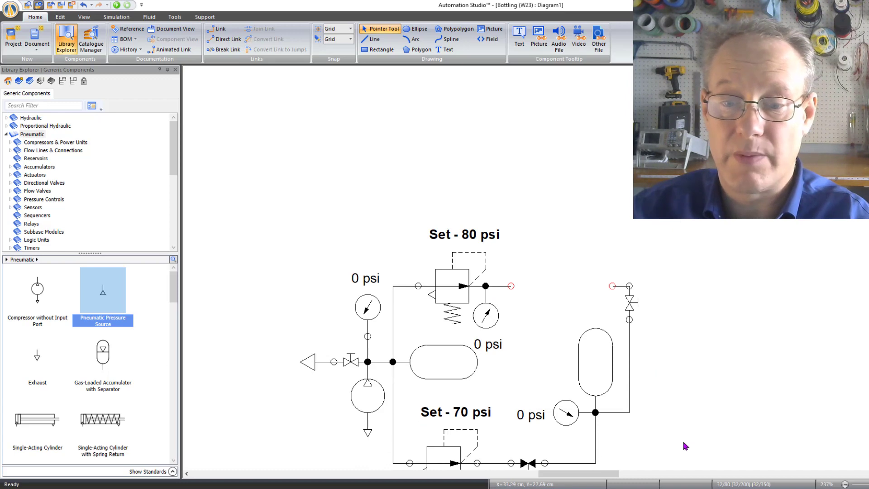
key(Delete)
scroll(673, 354, down, 3)
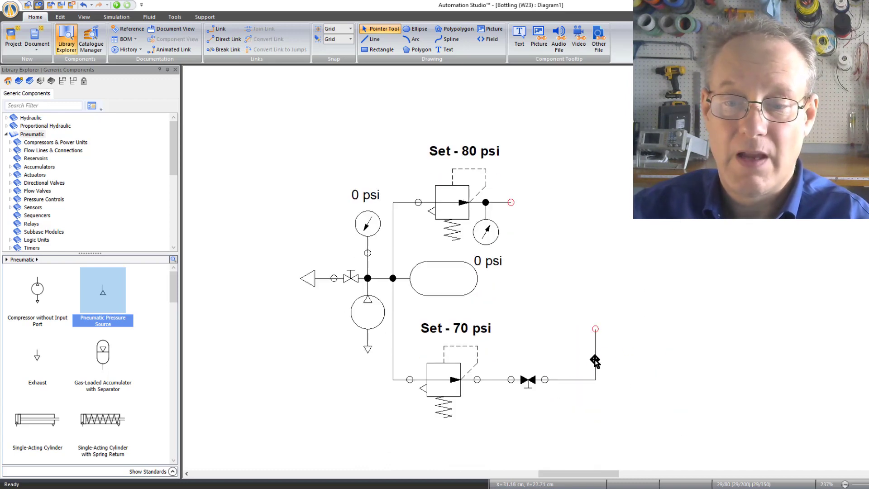
Delete the leftover line beyond the 70 psi regulator's shut-off valve and move that valve to the empty area above the 80 psi regulator
click(596, 362)
key(Delete)
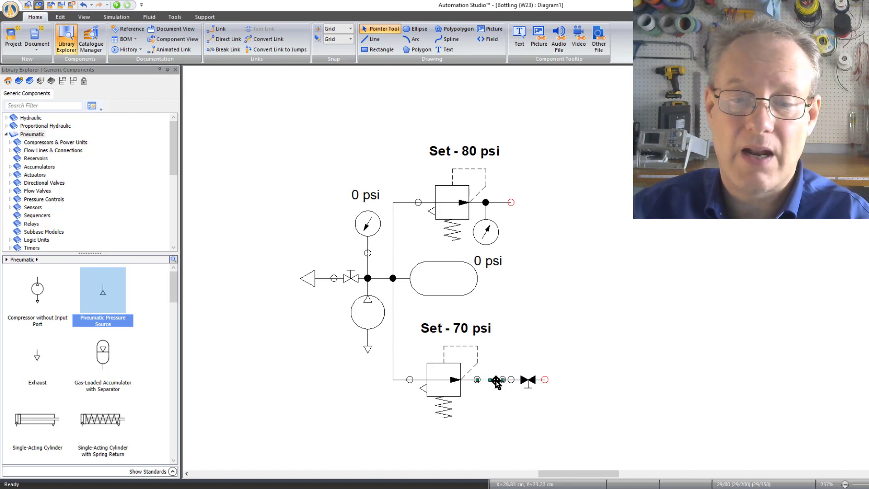
drag(528, 380, 642, 178)
drag(630, 116, 604, 102)
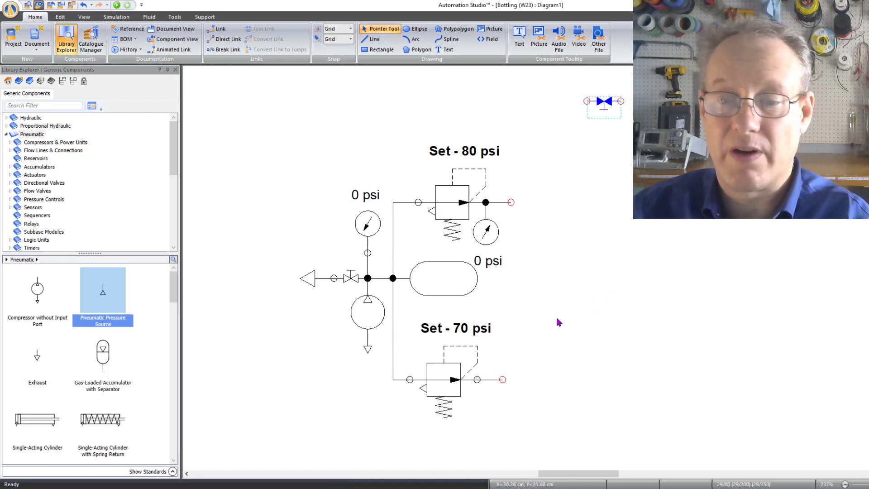
Delete the 70 psi regulator's leftover outlet line and the compressor's exhaust with its shut-off valve, and bring the loose shut-off valve beside the 80 psi regulator
click(493, 381)
key(Delete)
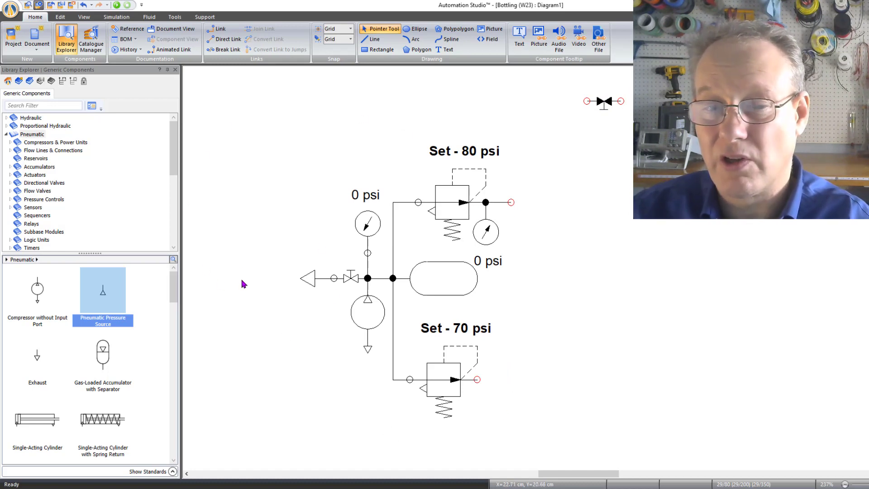
click(304, 278)
key(Delete)
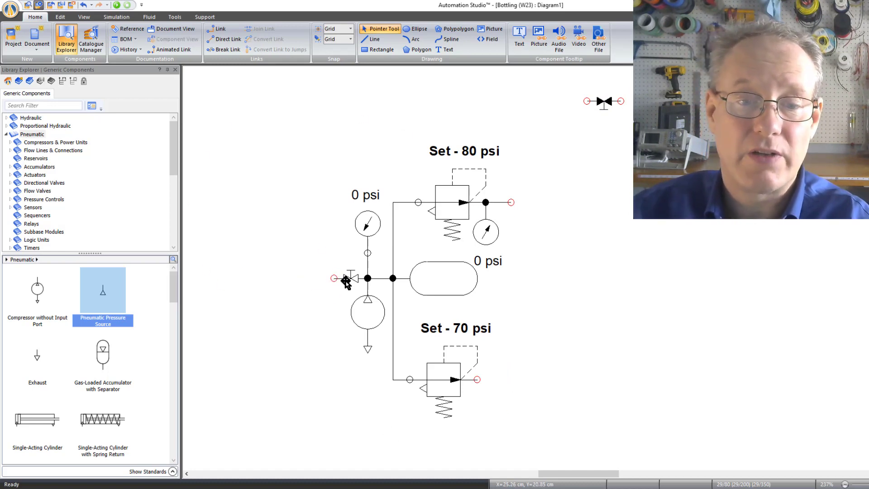
click(351, 277)
key(Delete)
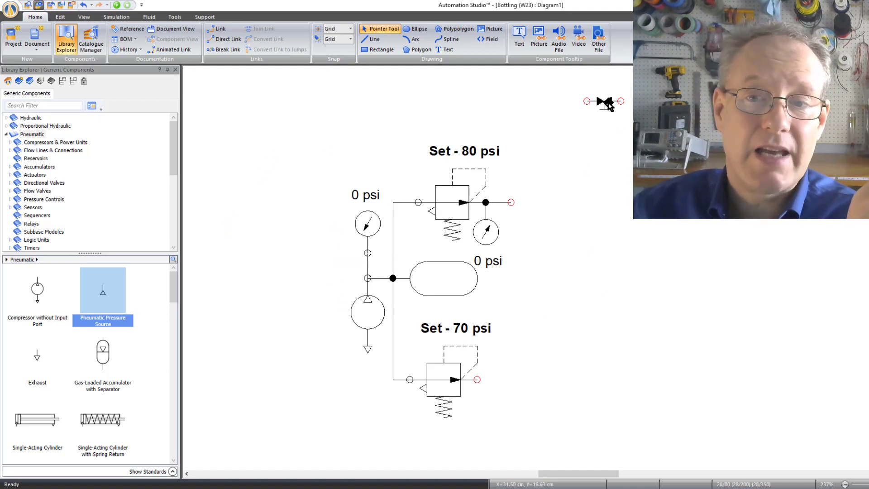
drag(606, 106, 548, 183)
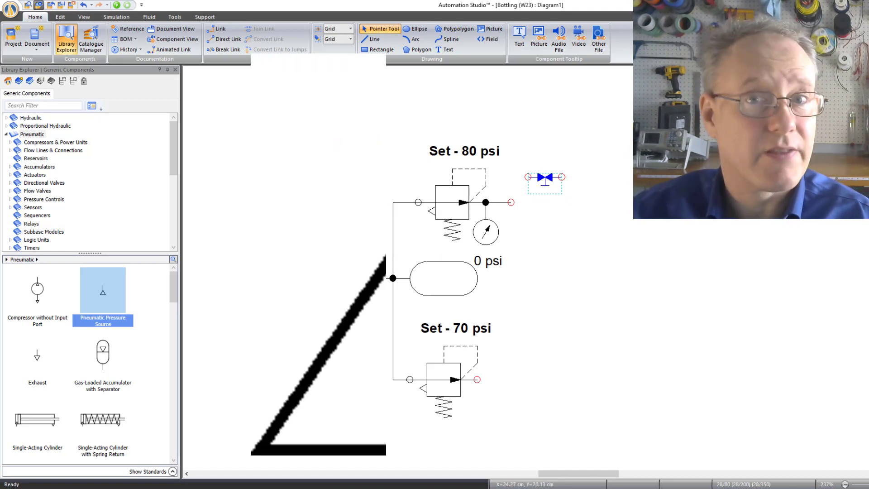
Examine the pressure sources at port 1 of the directional valves for cylinders A and B, and their position relative to the air supply circuit
scroll(538, 208, up, 2)
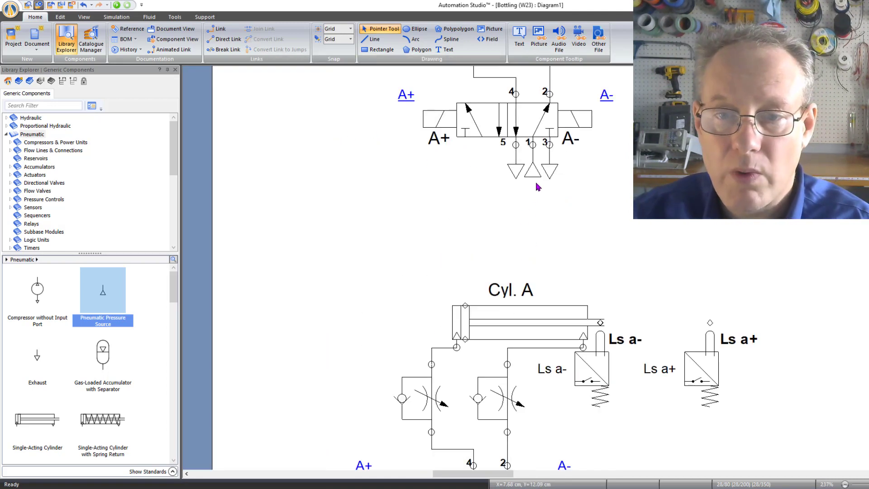
scroll(530, 308, down, 1)
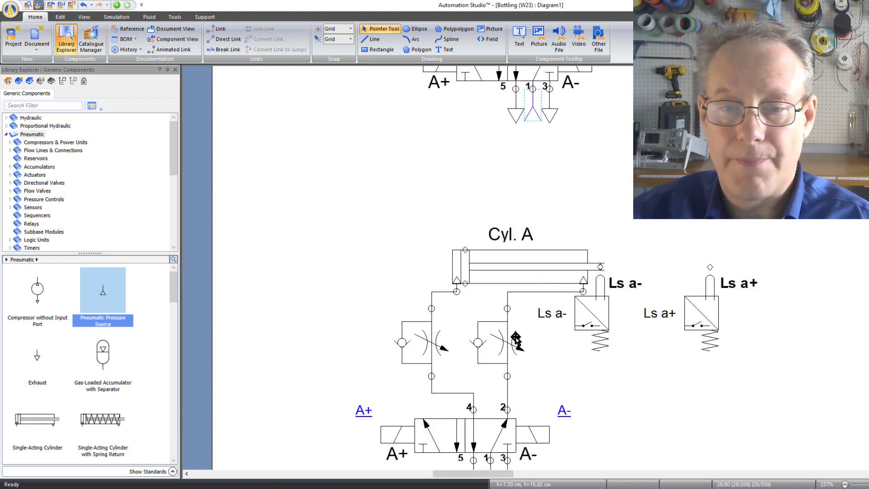
scroll(507, 440, down, 1)
click(491, 430)
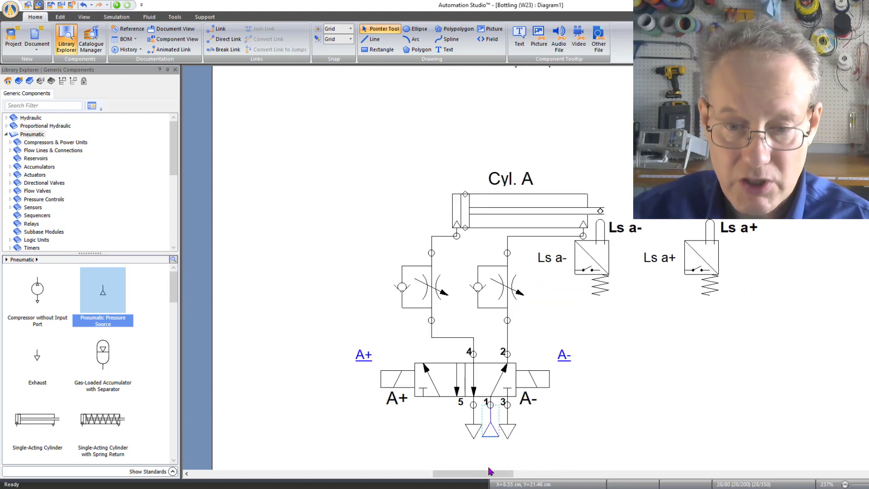
drag(490, 472, 551, 473)
scroll(557, 334, up, 2)
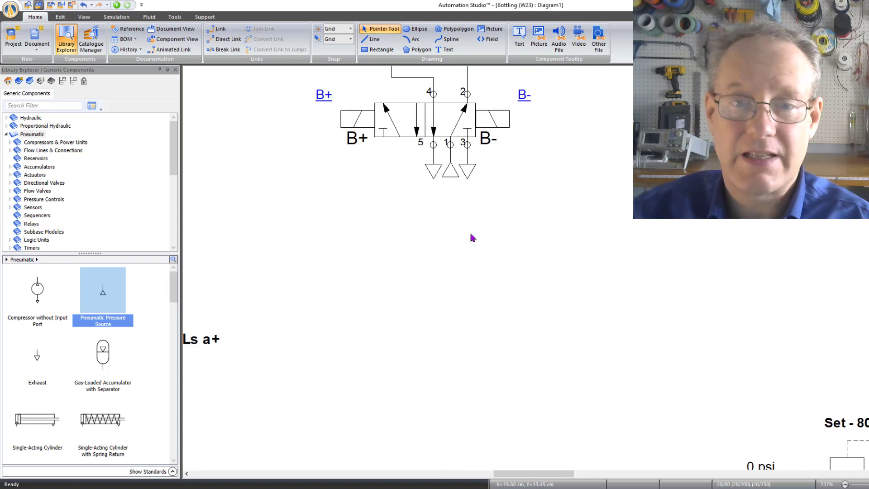
click(450, 172)
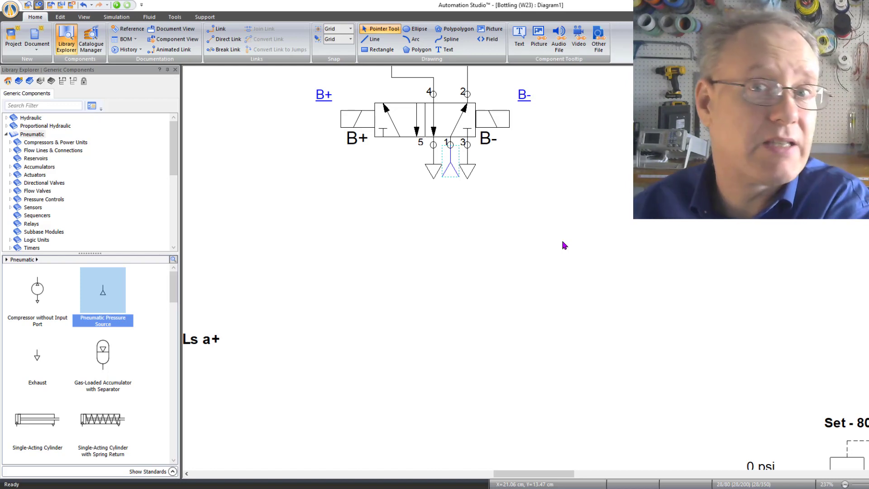
scroll(528, 252, down, 5)
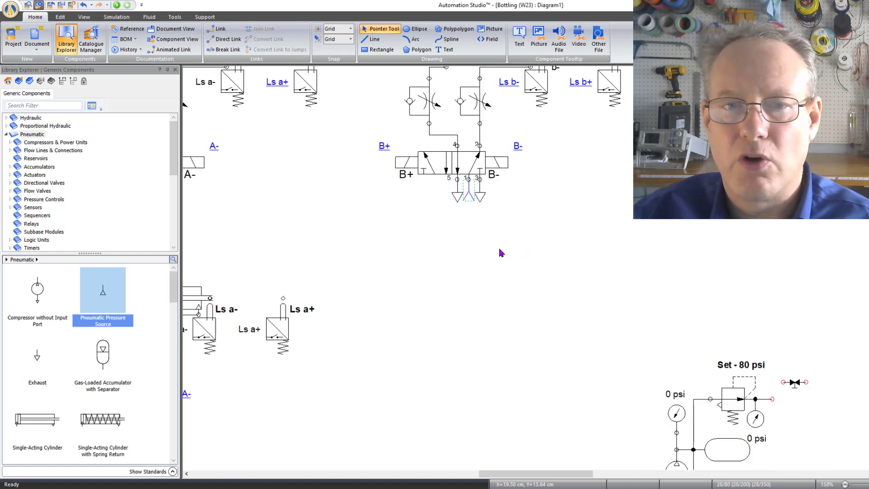
scroll(421, 256, up, 5)
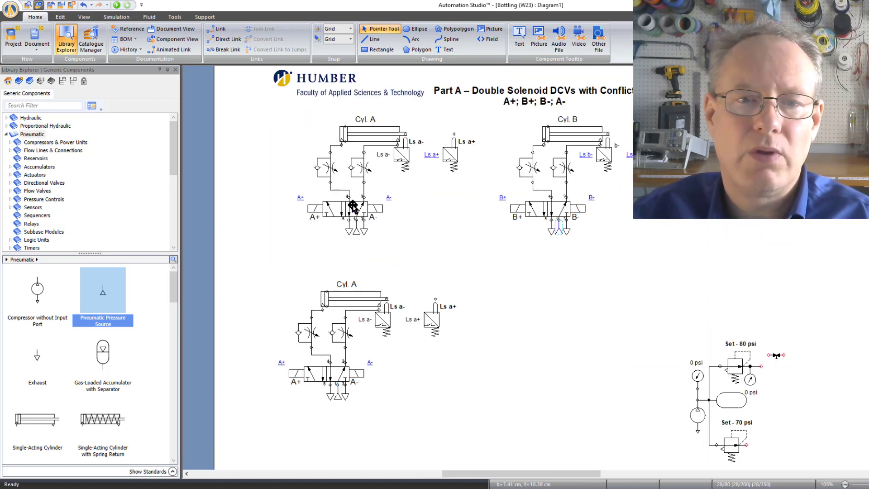
Change the diagram's title to "Bottling Station", narrow its text box to fit, and shift the title slightly
scroll(303, 152, up, 1)
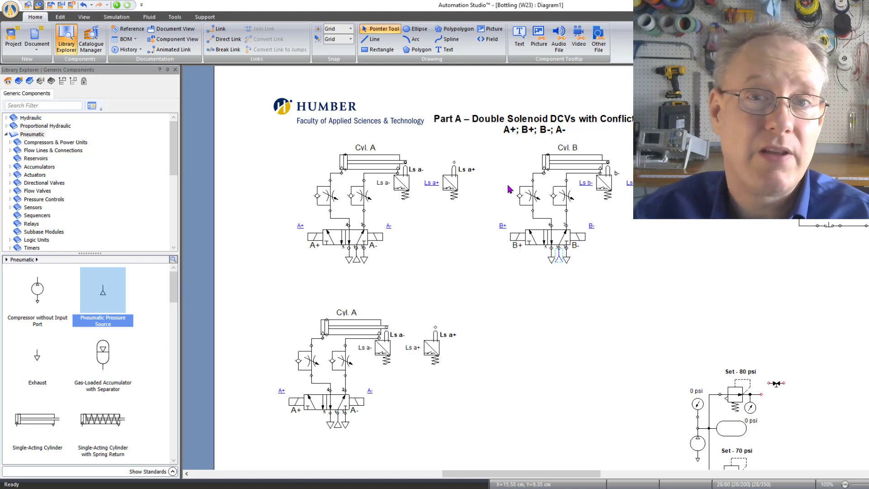
click(562, 123)
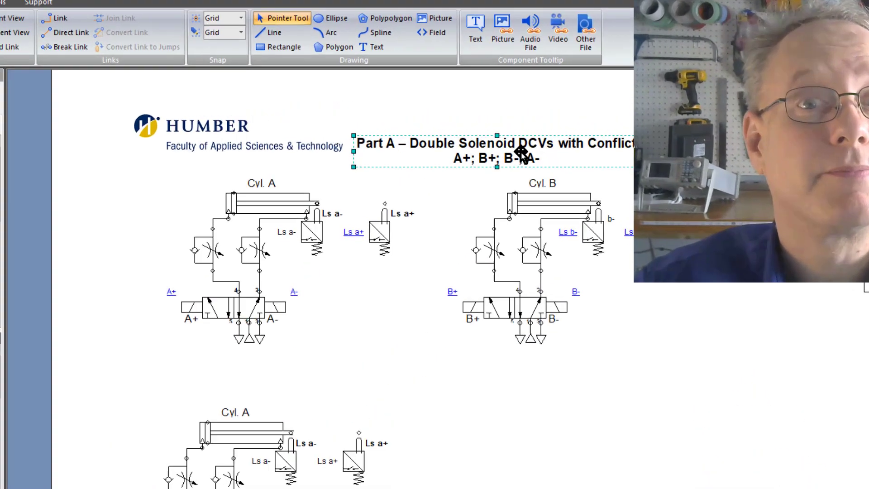
double_click(552, 126)
text(Bottling Station)
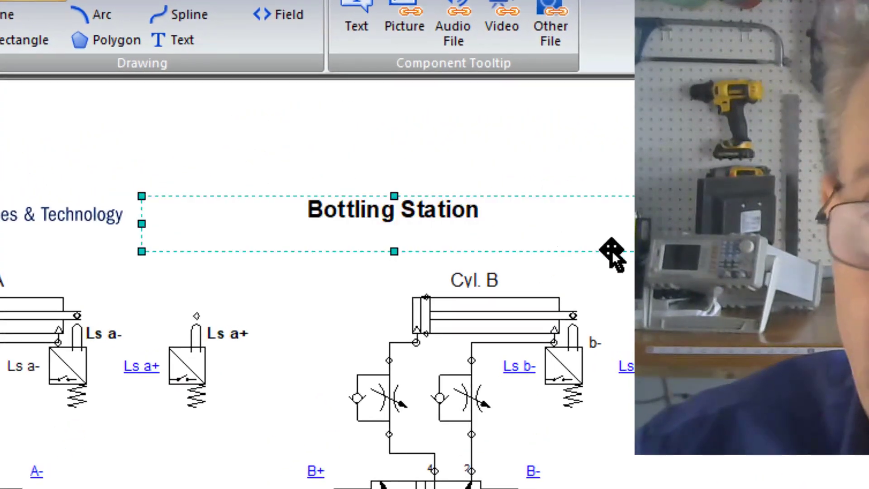
drag(543, 222, 378, 214)
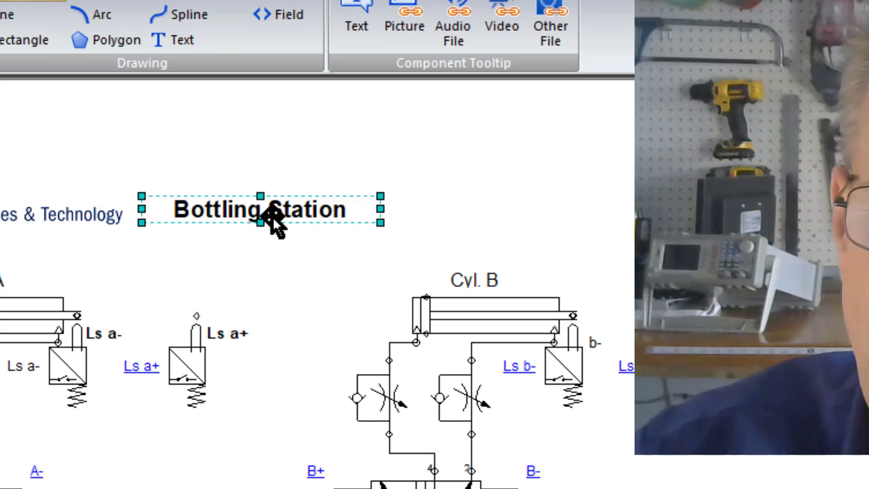
click(271, 483)
drag(271, 199, 327, 189)
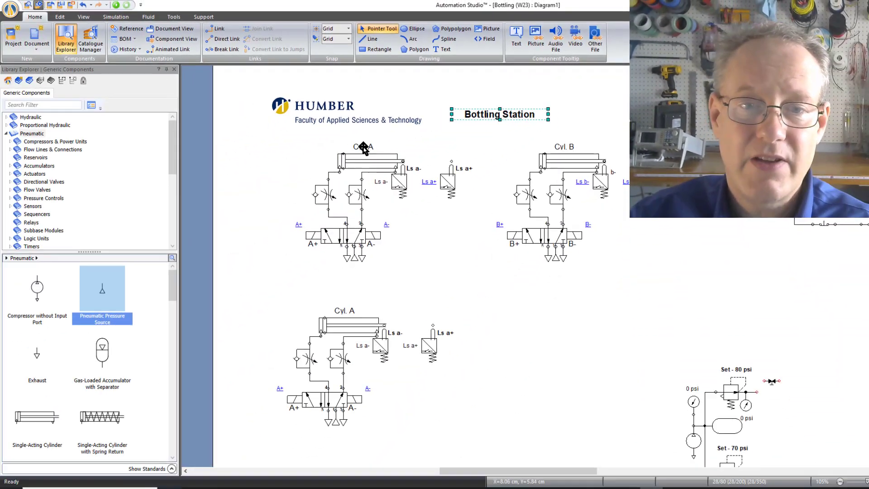
Rename the label of the upper cylinder A beneath the logo to "Cyl. C"
click(366, 146)
double_click(368, 147)
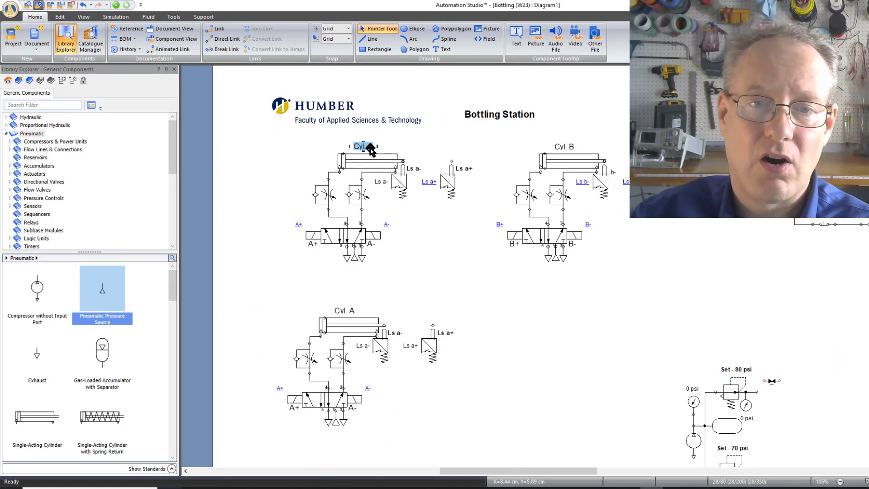
click(369, 148)
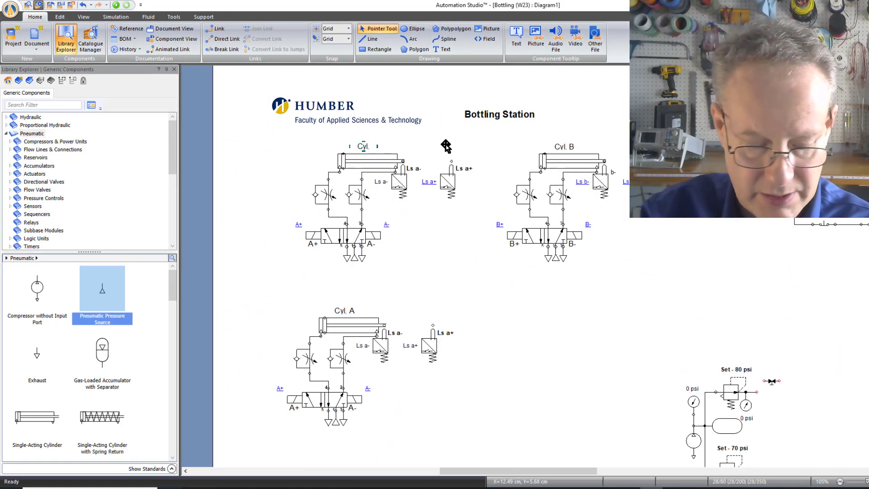
text(C)
key(Return)
click(480, 328)
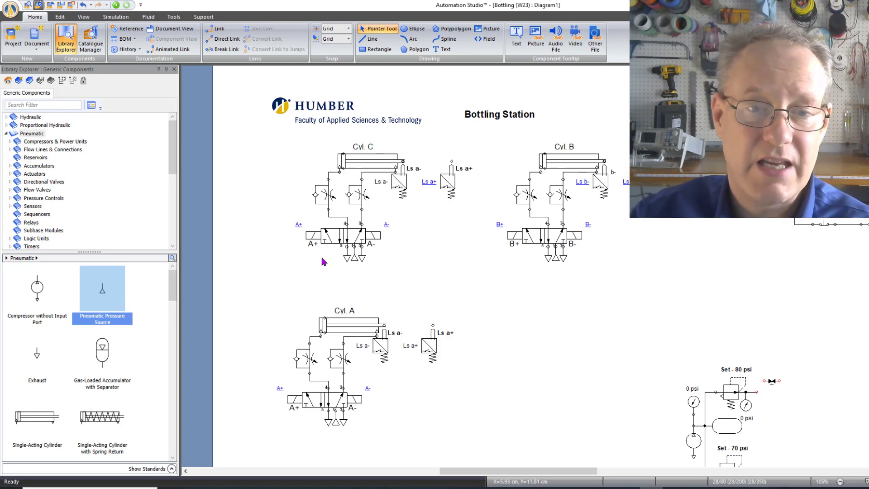
Move the A+ text label off Cyl. C's directional valve into the empty area below and left of the valve
scroll(302, 249, up, 6)
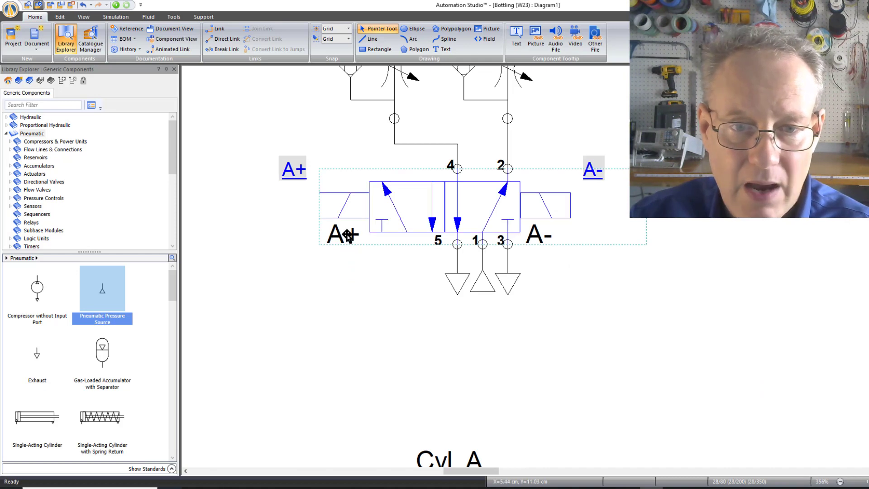
click(335, 234)
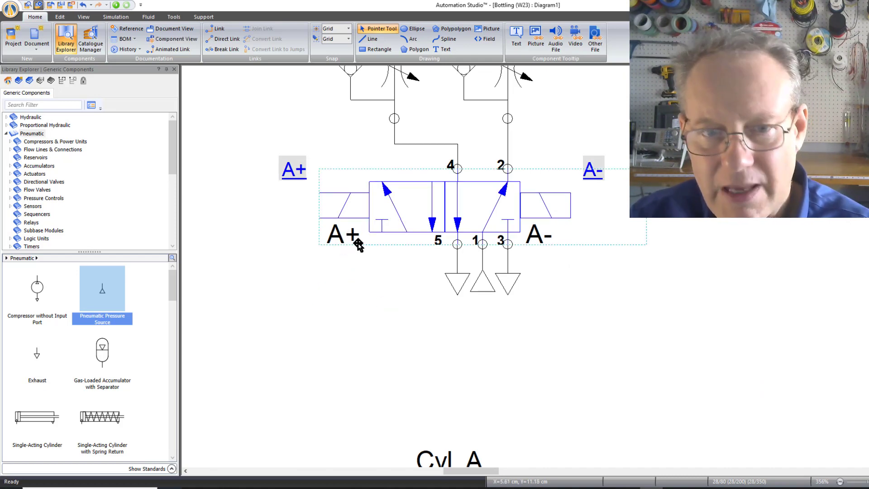
click(362, 333)
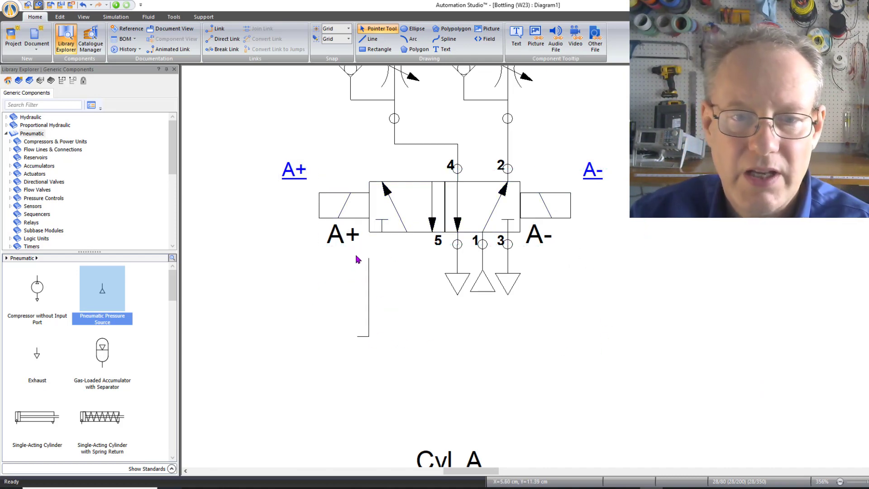
click(321, 228)
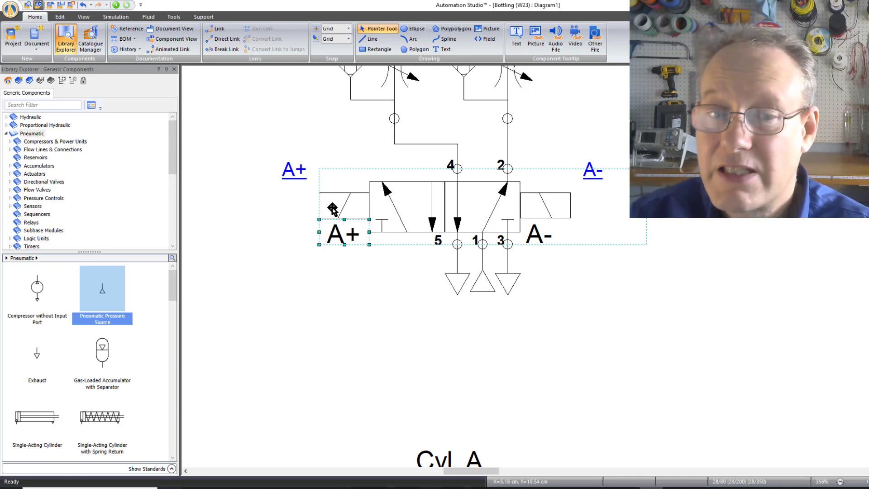
drag(269, 282, 239, 276)
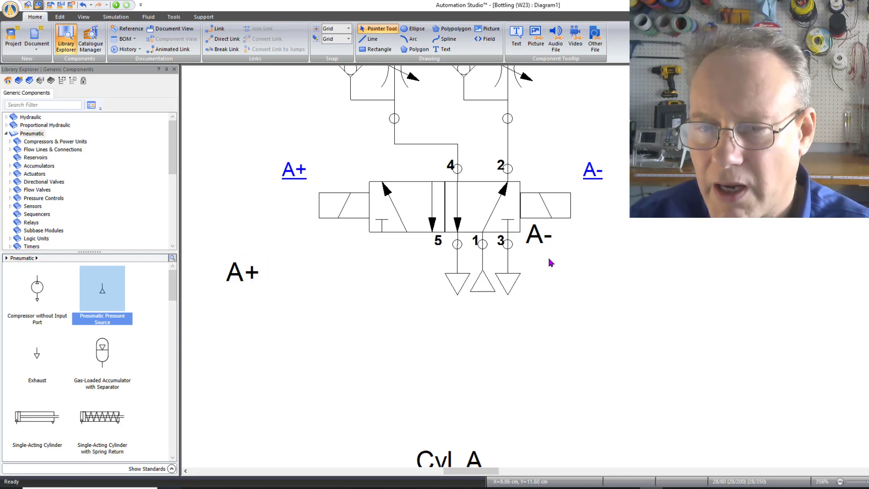
Move the A- text label off Cyl. C's directional valve into the empty area to the valve's right
drag(606, 317, 519, 211)
click(587, 308)
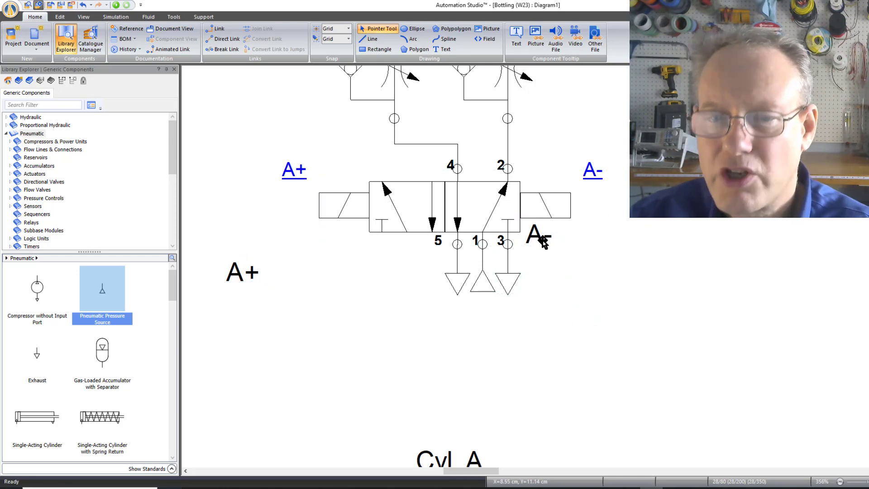
drag(594, 297, 448, 166)
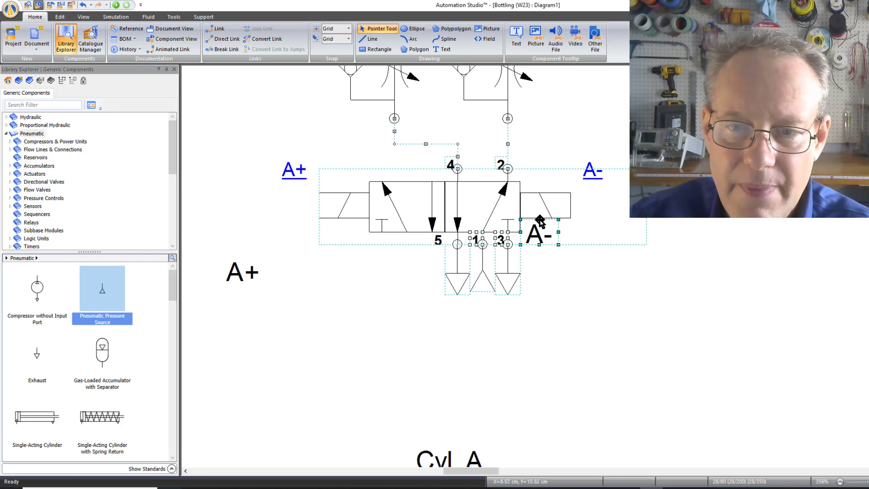
drag(538, 218, 539, 118)
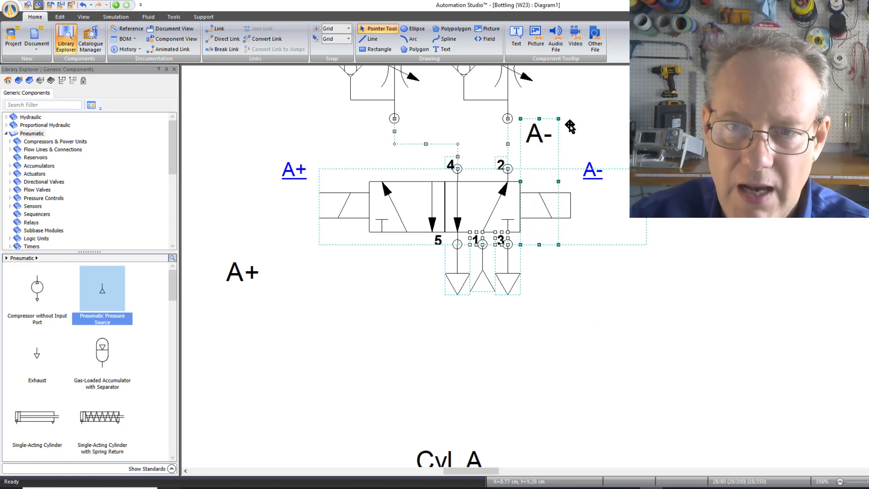
click(657, 132)
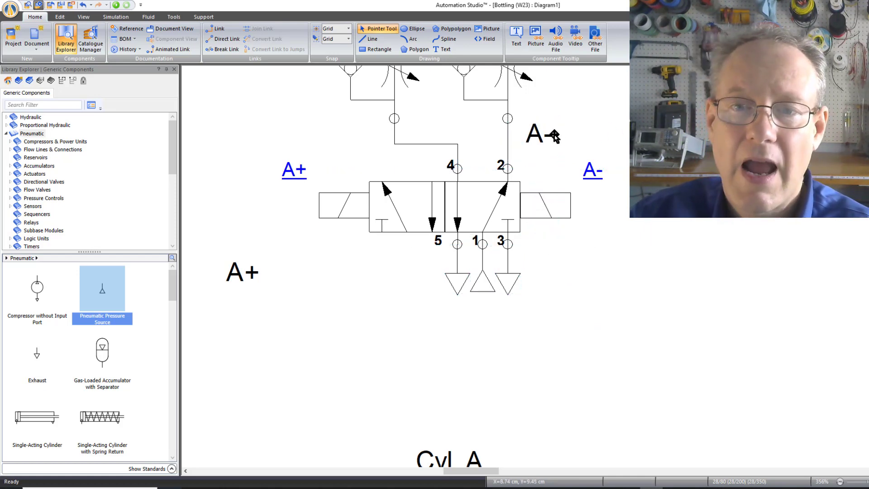
click(550, 133)
drag(550, 134, 636, 233)
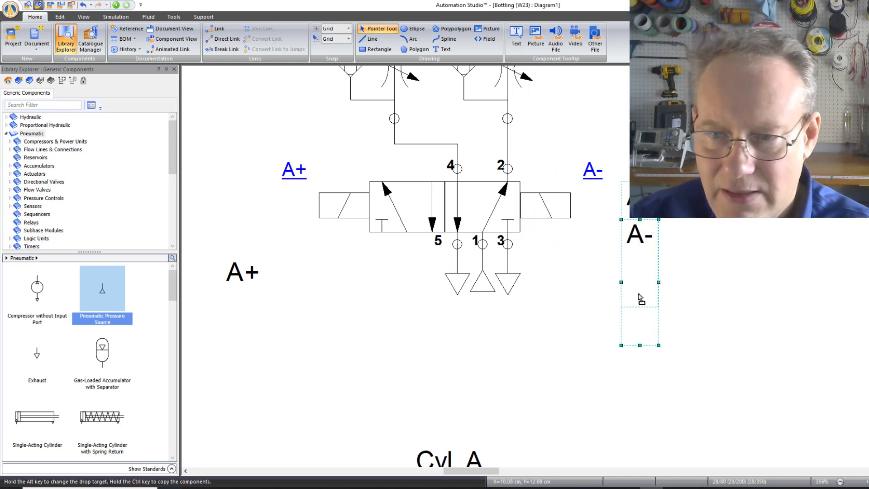
drag(641, 283, 644, 257)
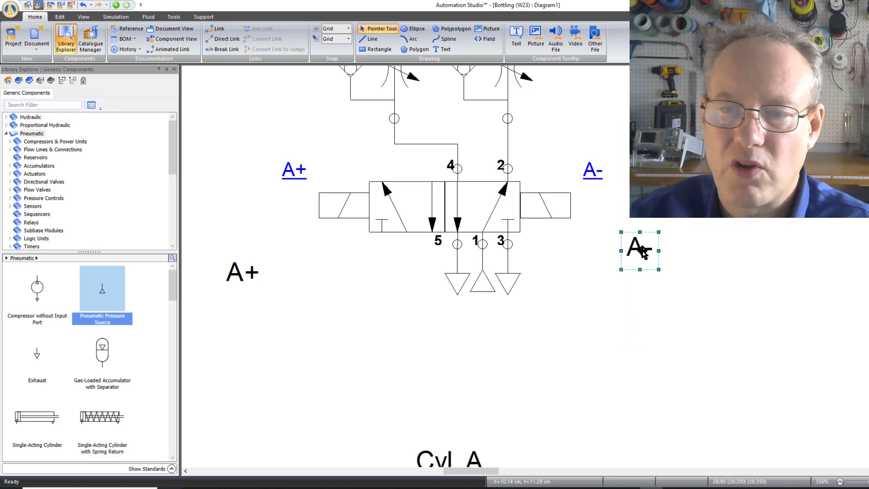
Change the detached A- label to "C-" and place it beside the right-hand solenoid of Cyl. C's directional valve
double_click(644, 254)
click(643, 251)
key(BackSpace)
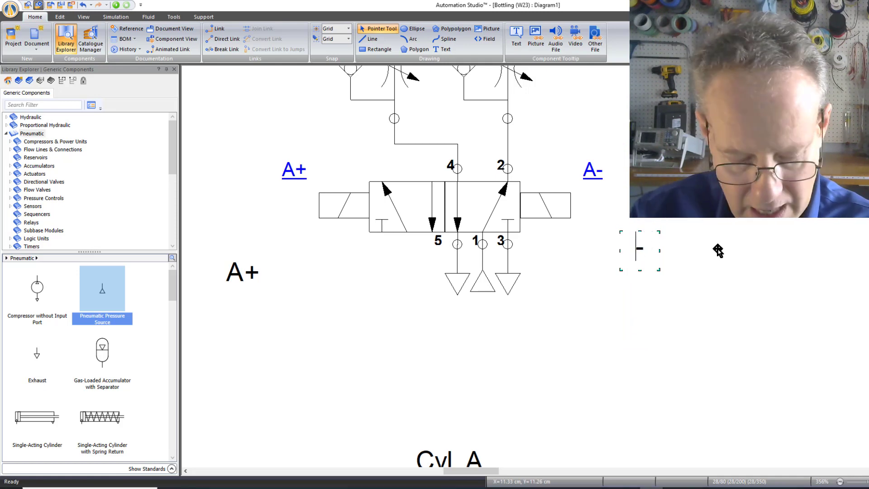
text(C)
click(709, 301)
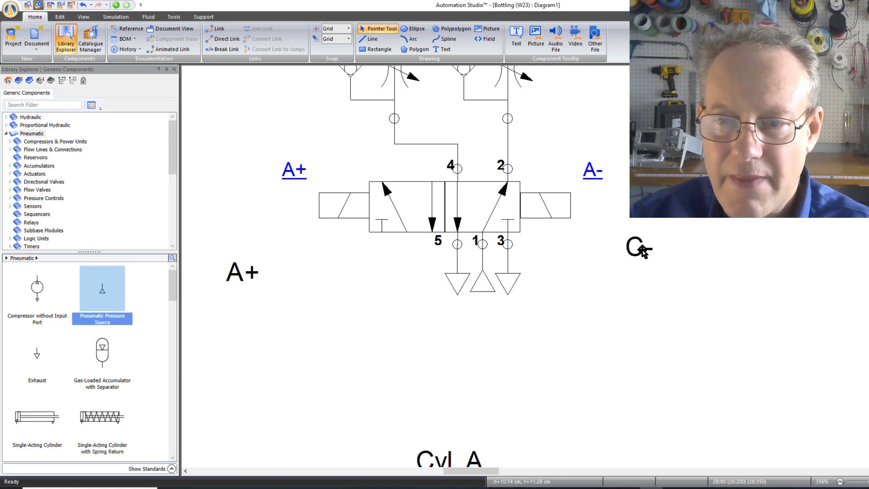
drag(643, 251, 598, 207)
Change the detached A+ label below and left of Cyl. C's directional valve to "C+"
scroll(407, 271, up, 1)
click(238, 297)
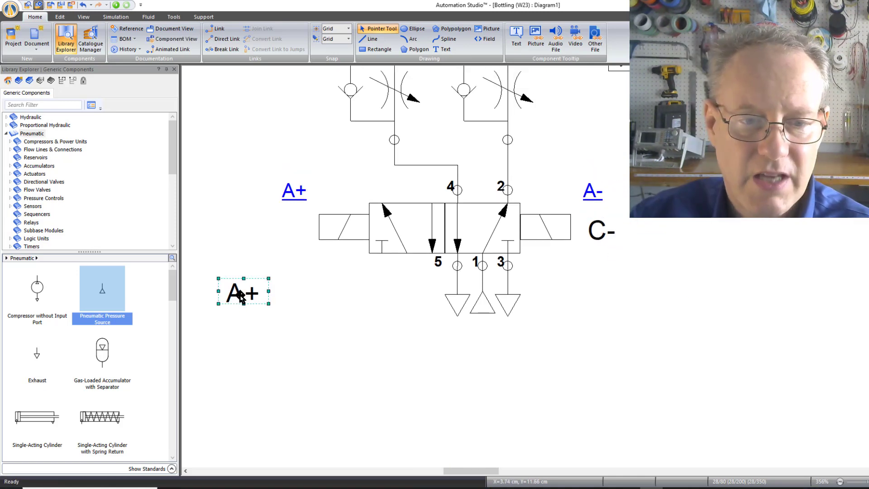
double_click(240, 297)
click(240, 296)
key(BackSpace)
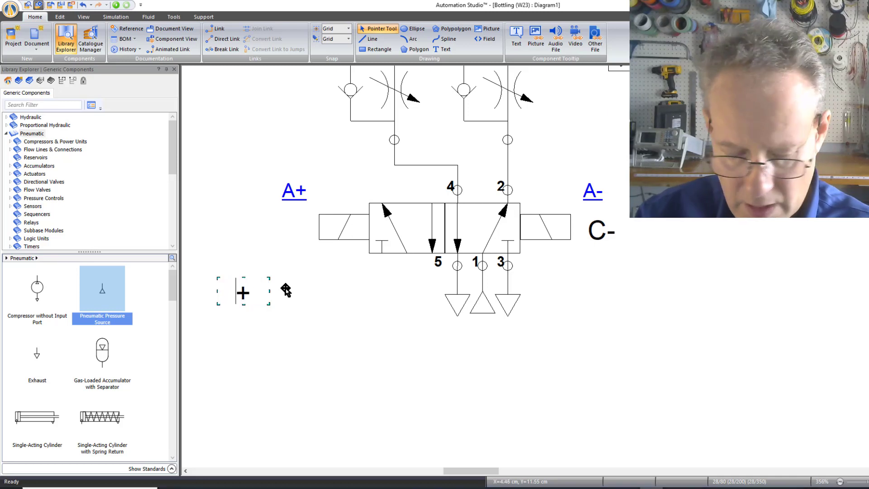
text(C)
click(385, 368)
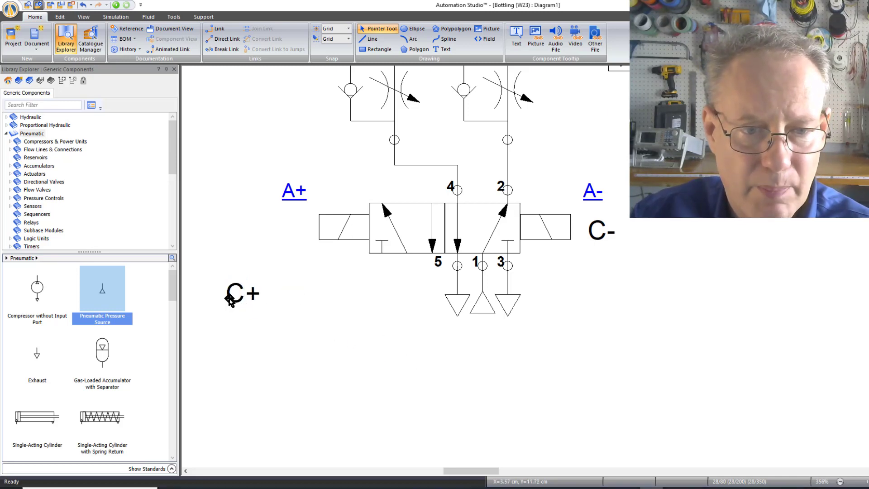
Place the detached C+ label beside the left-hand solenoid of Cyl. C's directional valve, level with the C- label
drag(230, 299, 263, 236)
click(602, 232)
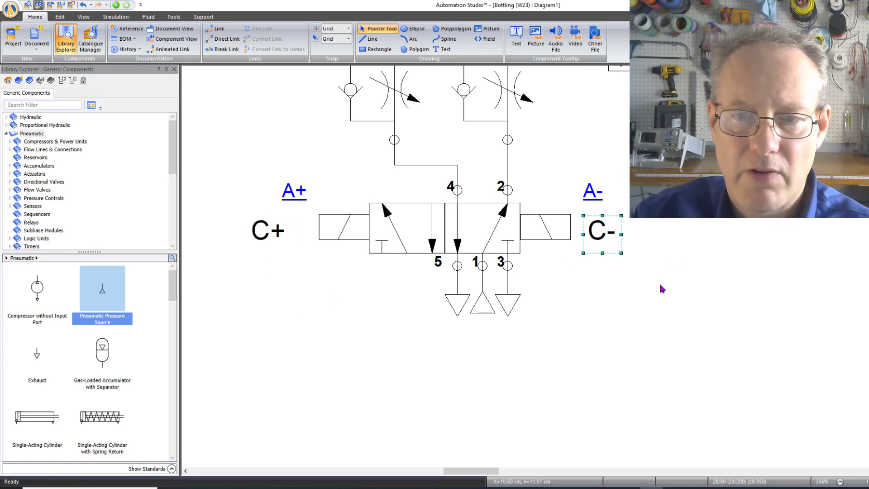
click(662, 289)
click(259, 233)
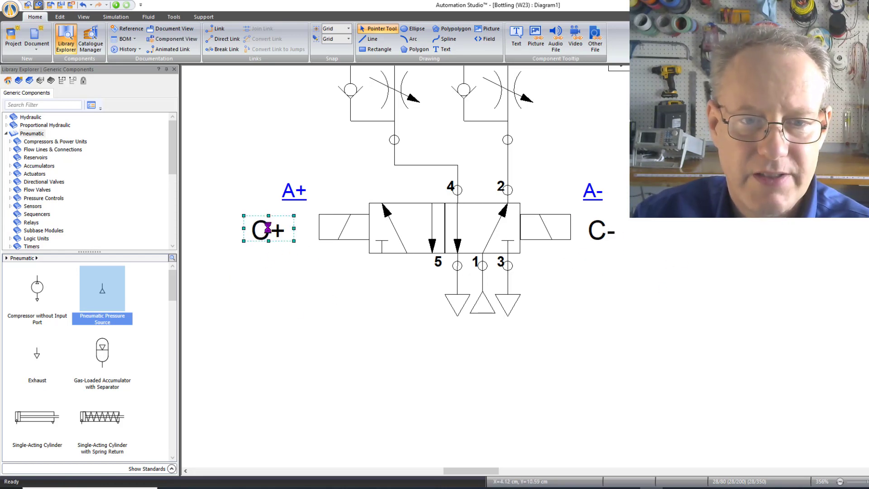
drag(268, 228, 269, 229)
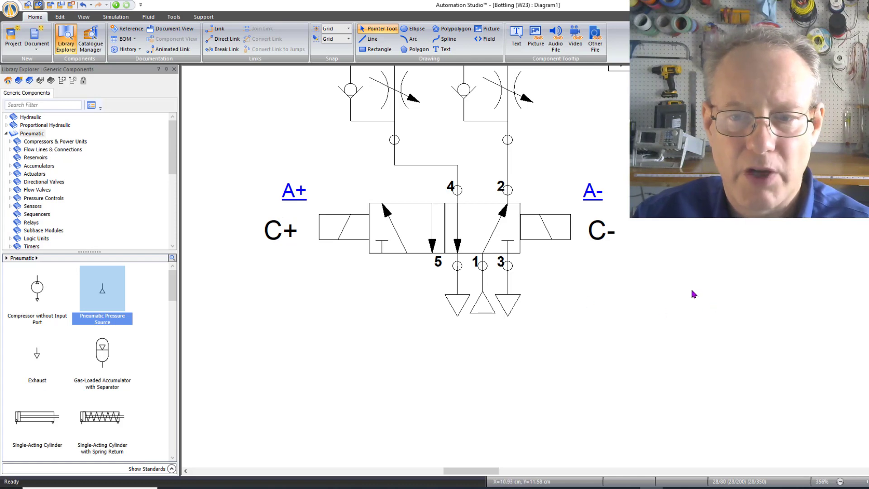
Delete Cyl. C's existing directional valve together with its attached A+ and A- labels
scroll(630, 294, down, 5)
scroll(505, 267, up, 5)
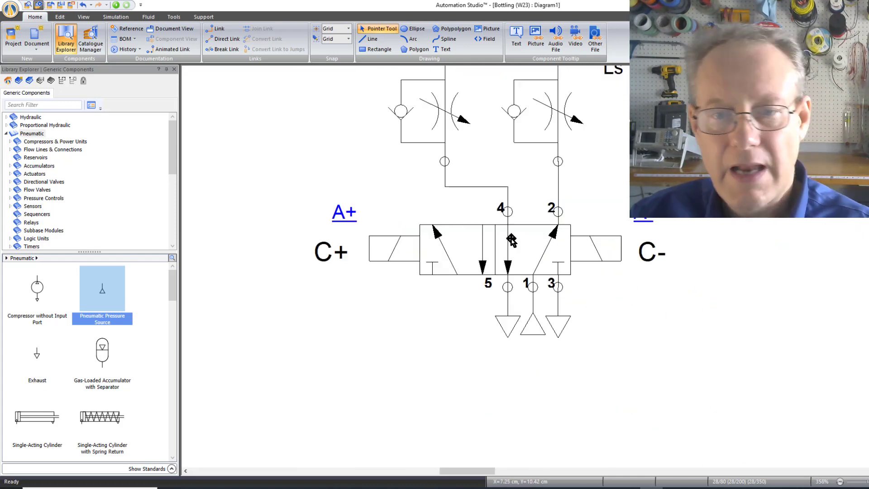
click(481, 252)
key(Delete)
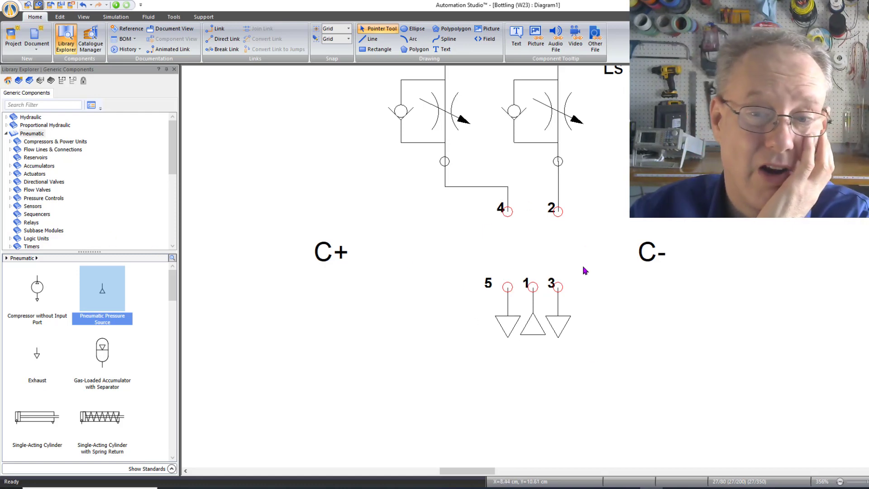
Place a pneumatic 5/2-way solenoid valve with spring return from the component library onto Cyl. C's five open ports
click(44, 181)
scroll(63, 297, down, 3)
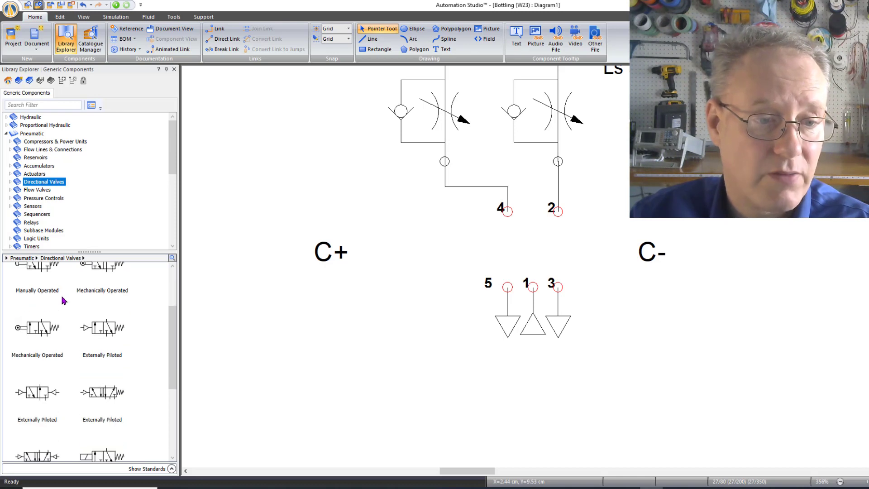
click(10, 181)
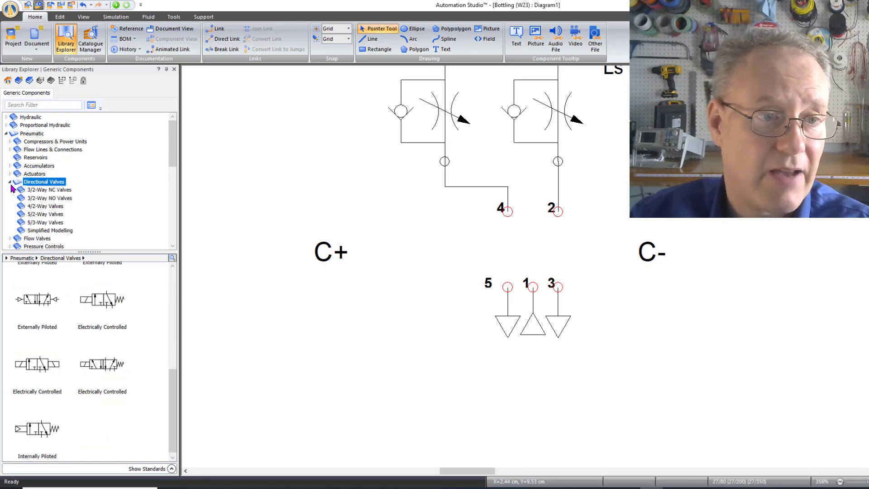
click(47, 215)
drag(39, 290, 501, 217)
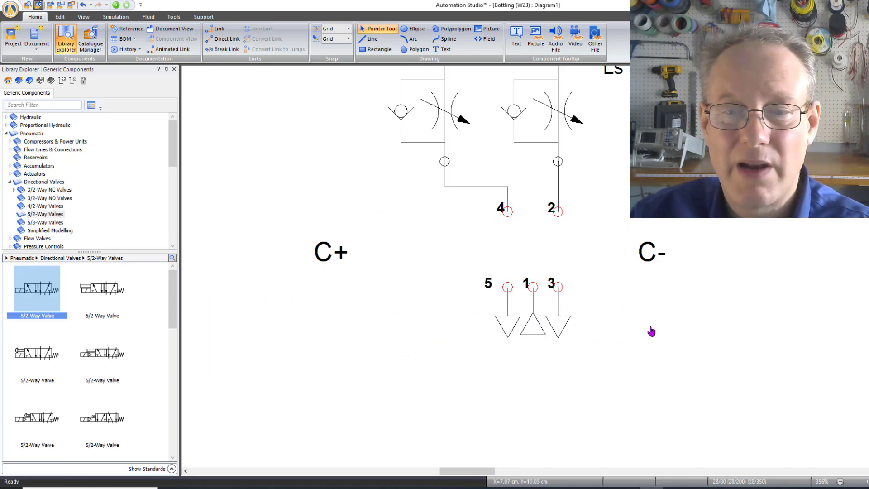
Replace the spring on Cyl. C's new 5/2-way valve with a "Solenoid, DC/AC" command and save the change
double_click(557, 260)
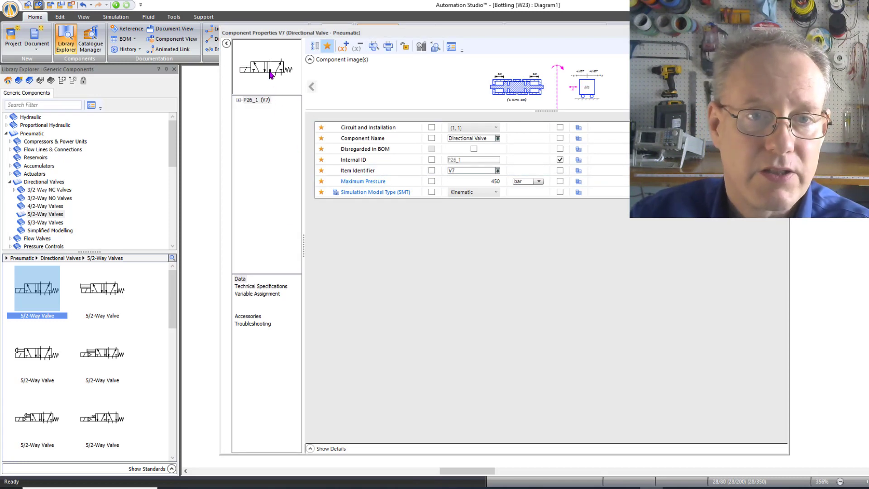
click(261, 286)
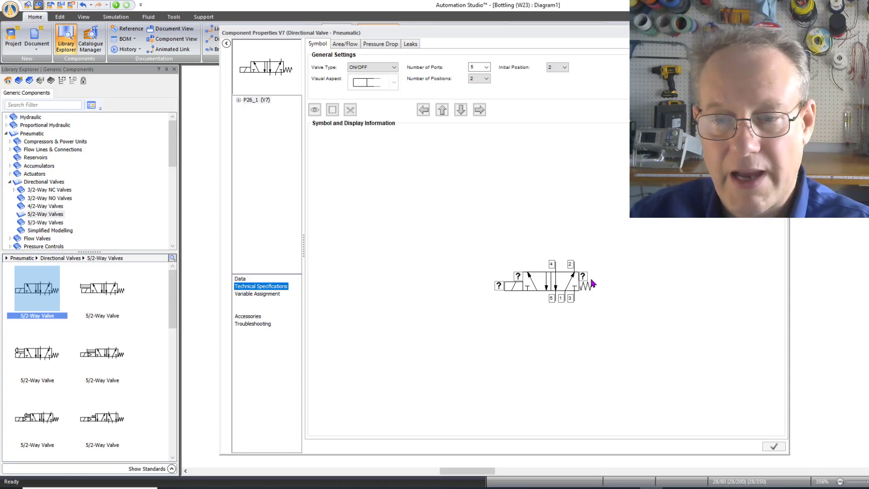
click(587, 289)
double_click(587, 289)
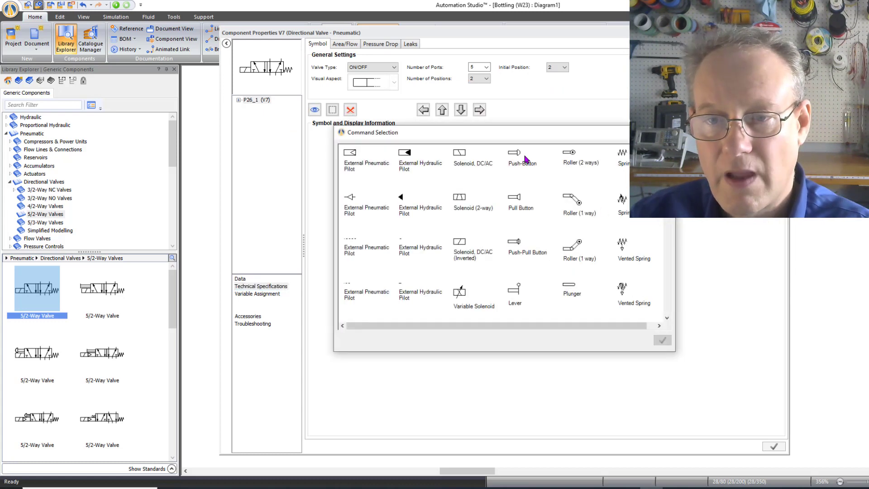
click(461, 153)
click(779, 32)
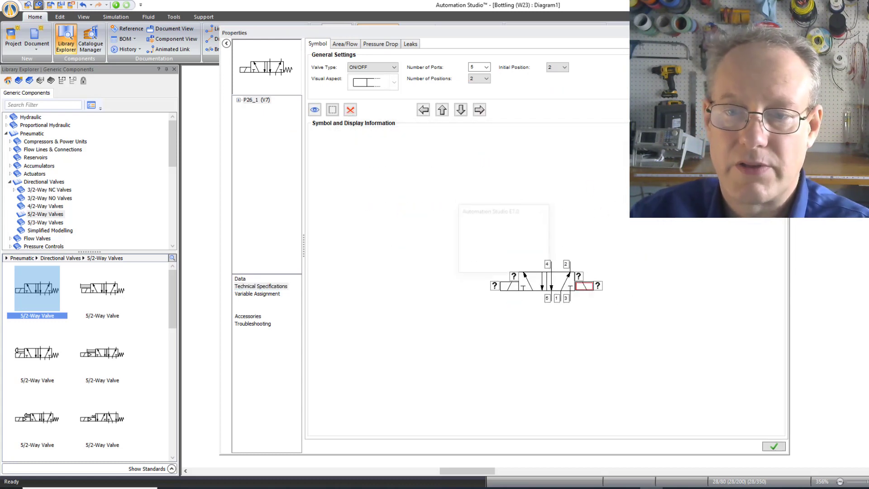
click(503, 264)
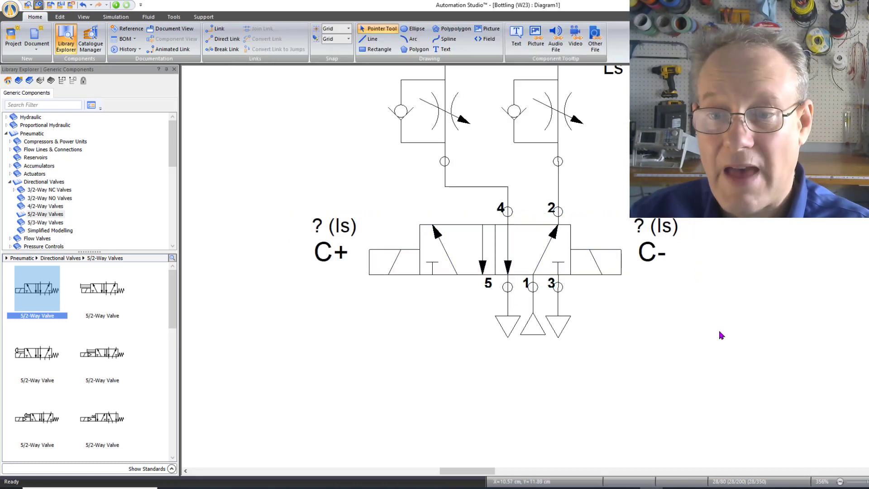
Change the Cyl. B title to "Cyl. P" and delete that cylinder's directional valve
scroll(697, 314, down, 3)
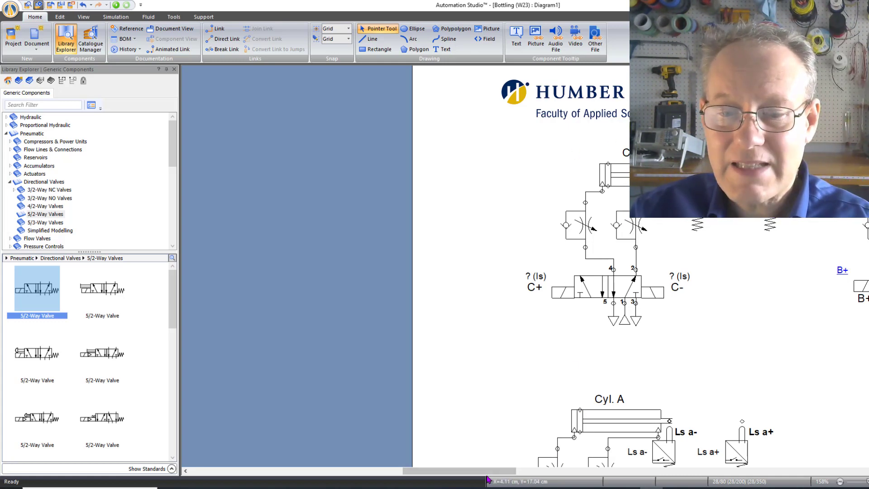
drag(493, 472, 567, 473)
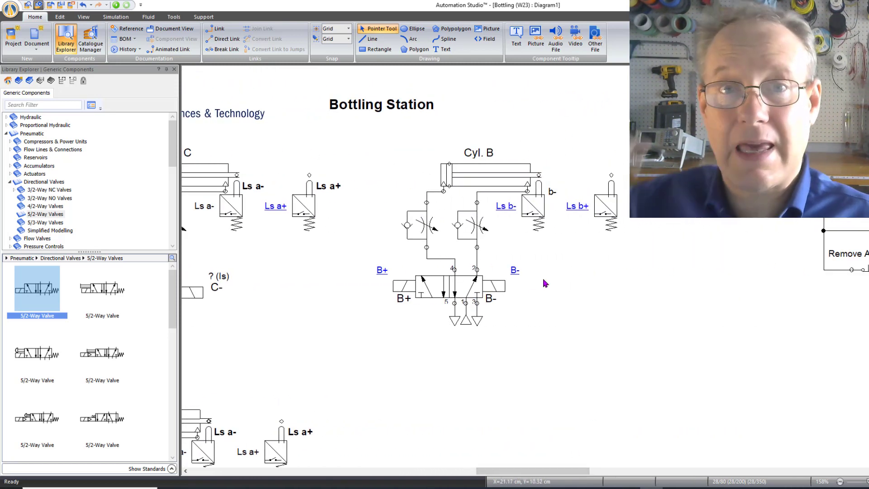
click(490, 153)
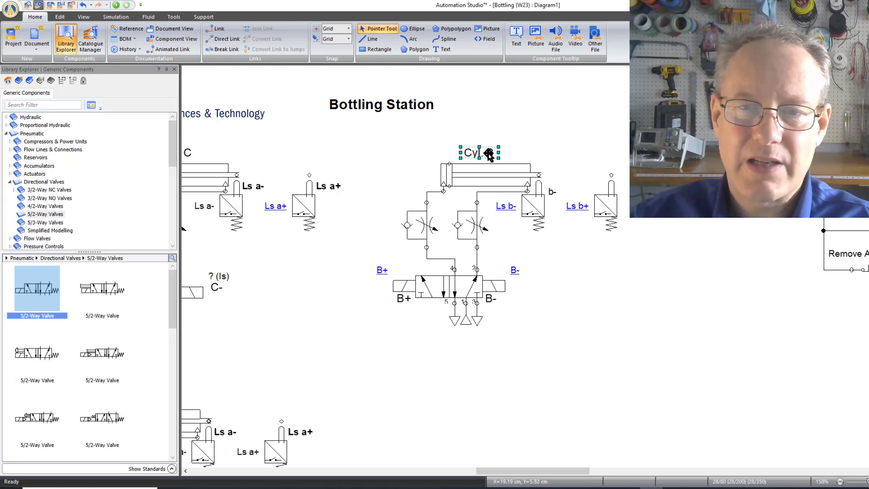
double_click(489, 153)
click(488, 152)
key(Delete)
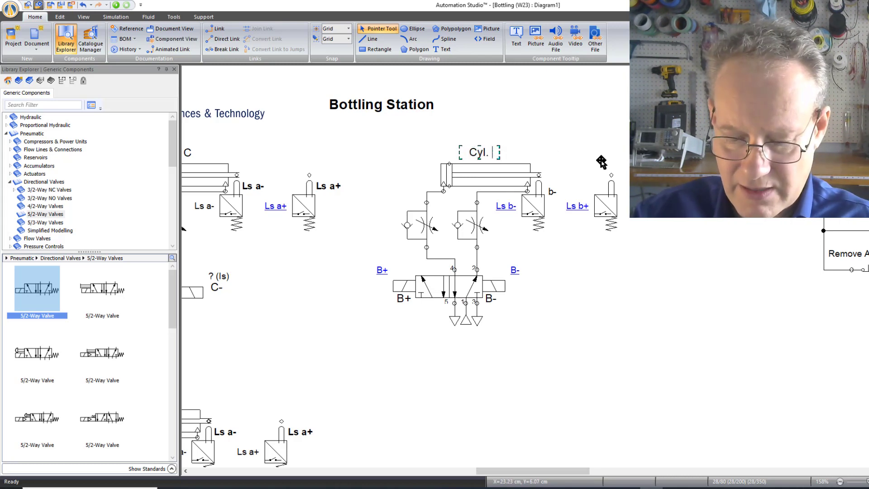
text(P)
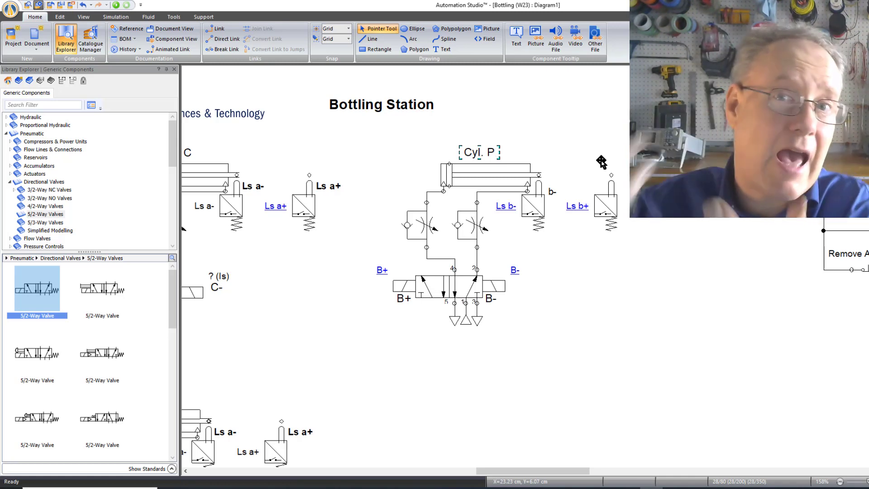
click(717, 313)
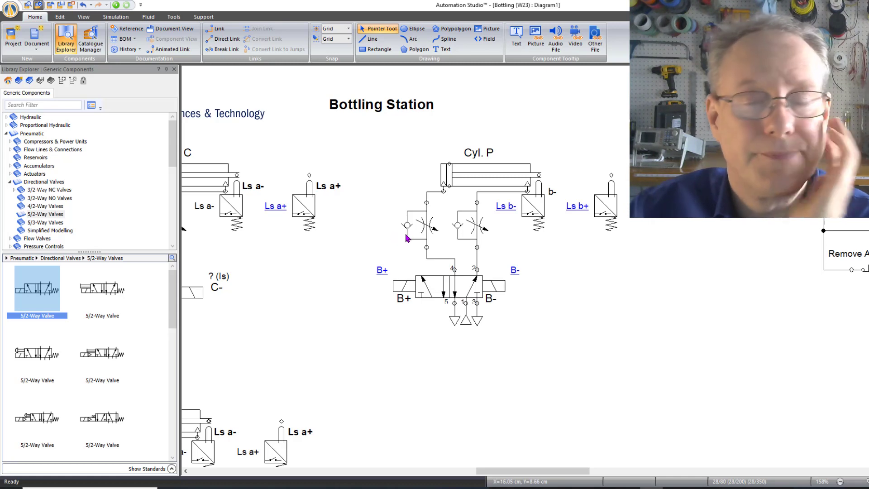
click(449, 285)
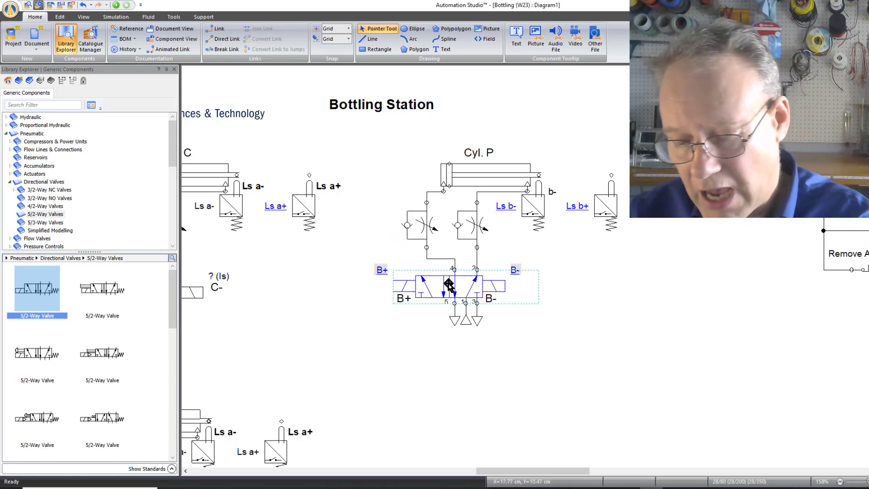
key(Delete)
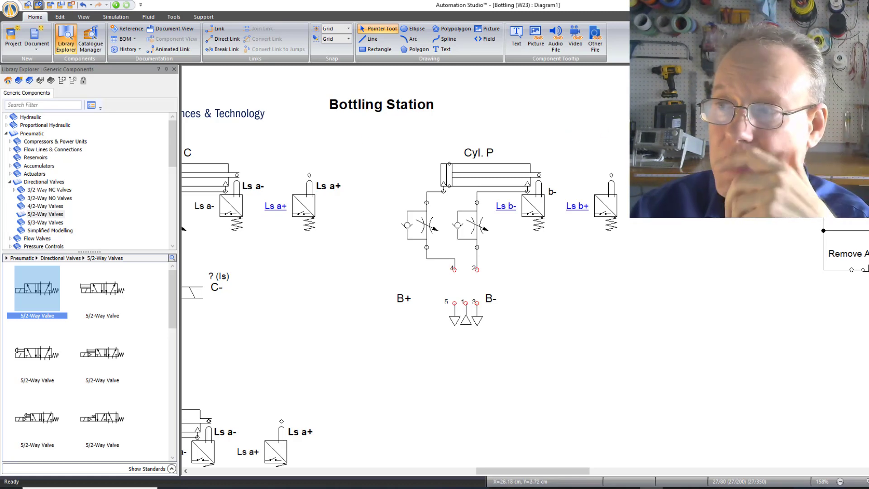
Switch to the Bottling Station project description in Word and review the capping cylinder's timing and valve requirements
key(alt+Tab)
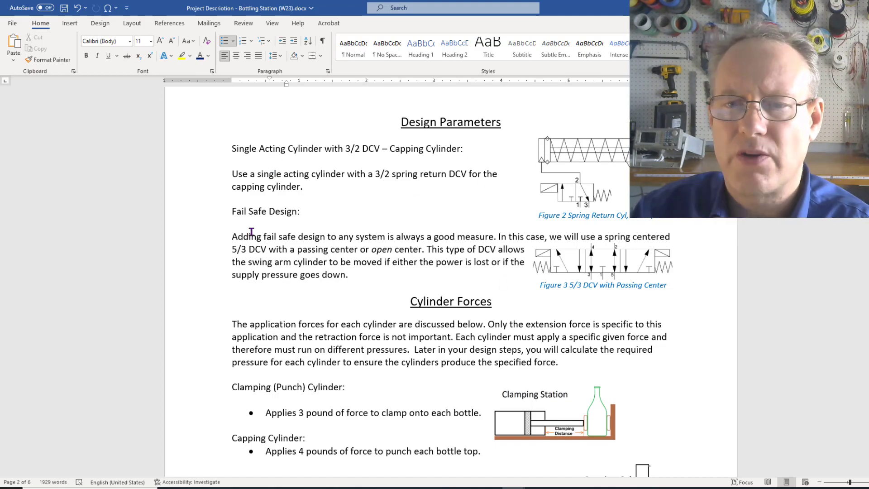
scroll(397, 185, down, 15)
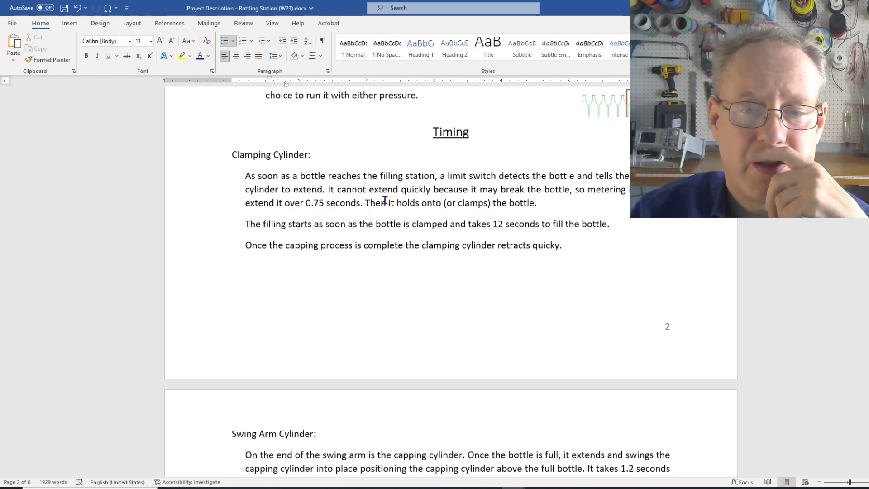
scroll(376, 202, down, 3)
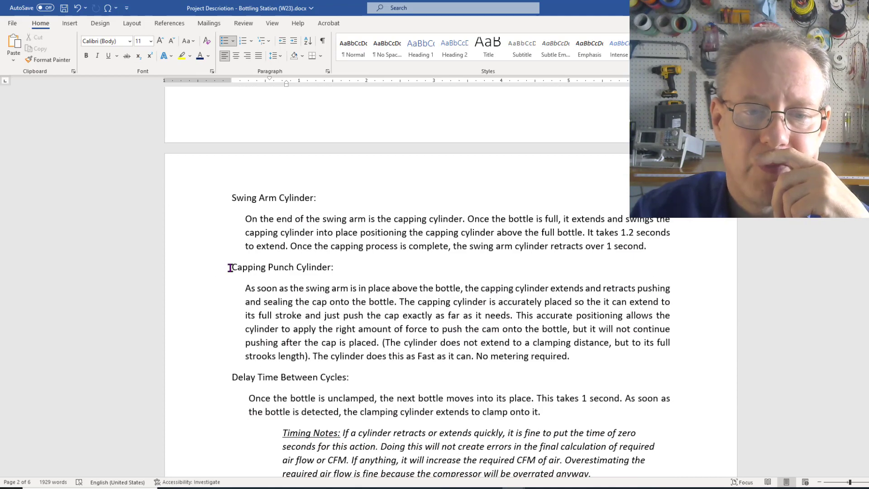
drag(230, 267, 656, 355)
scroll(598, 150, up, 12)
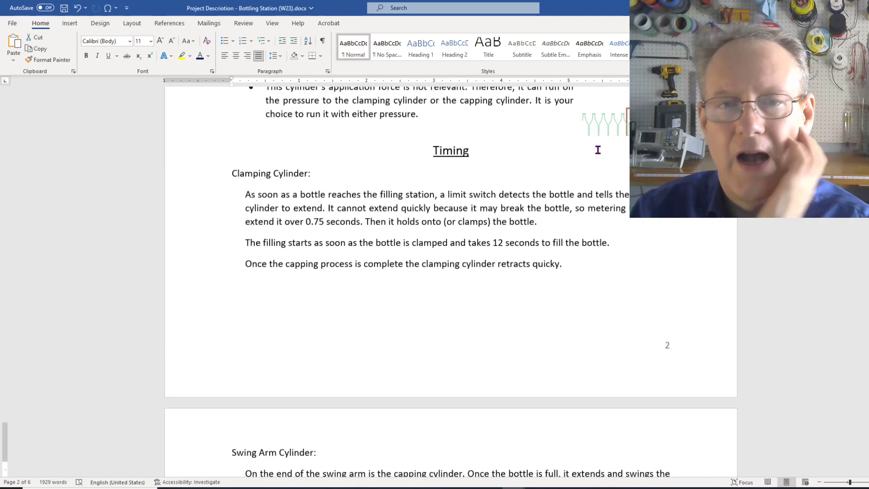
scroll(597, 149, up, 20)
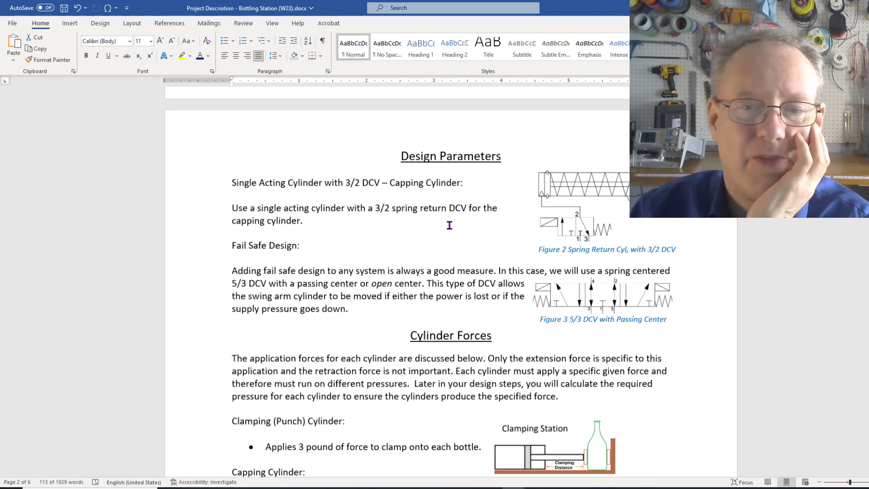
click(442, 224)
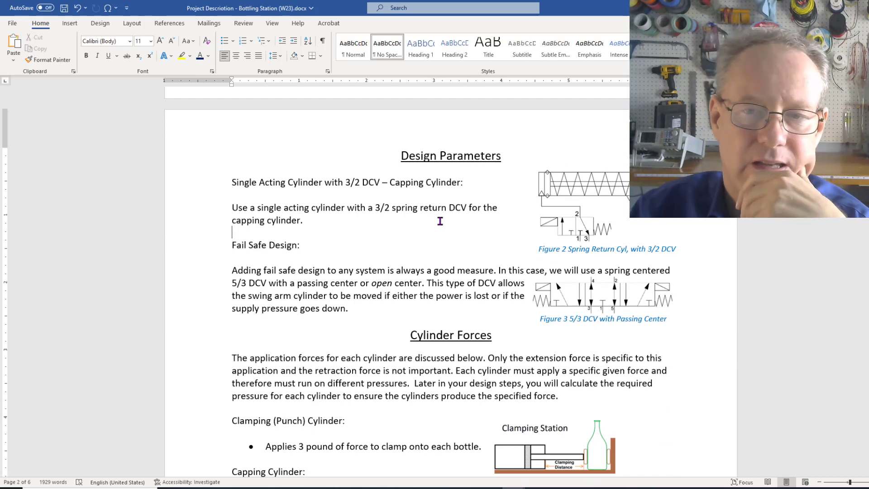
Copy the spring return cylinder with 3/2 DCV picture (Figure 2) into the Automation Studio diagram, and remove the pasted picture
click(560, 203)
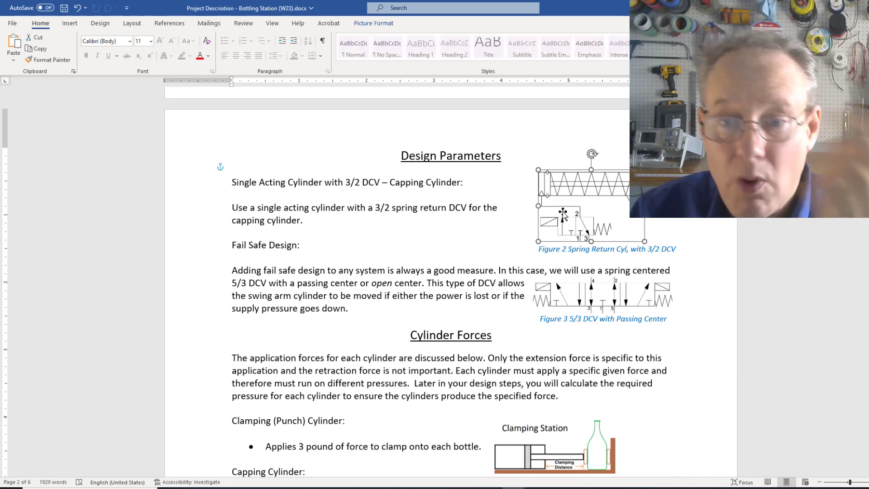
right_click(571, 207)
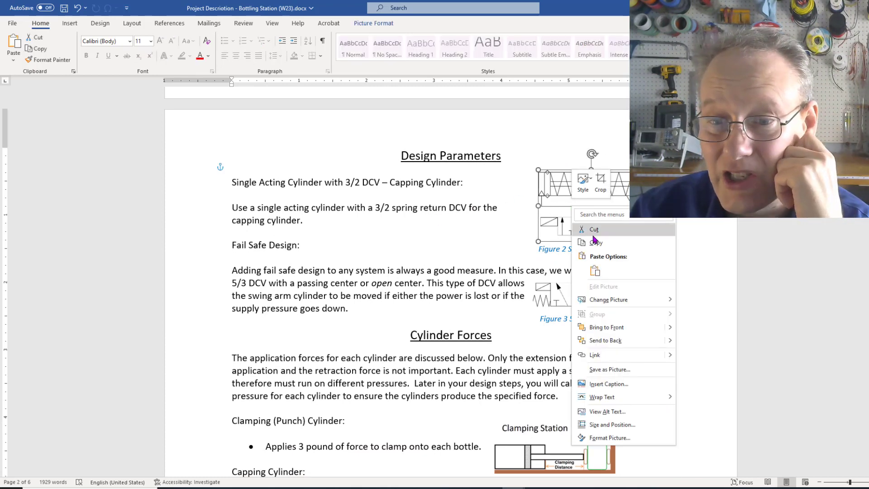
click(584, 240)
key(alt+Tab)
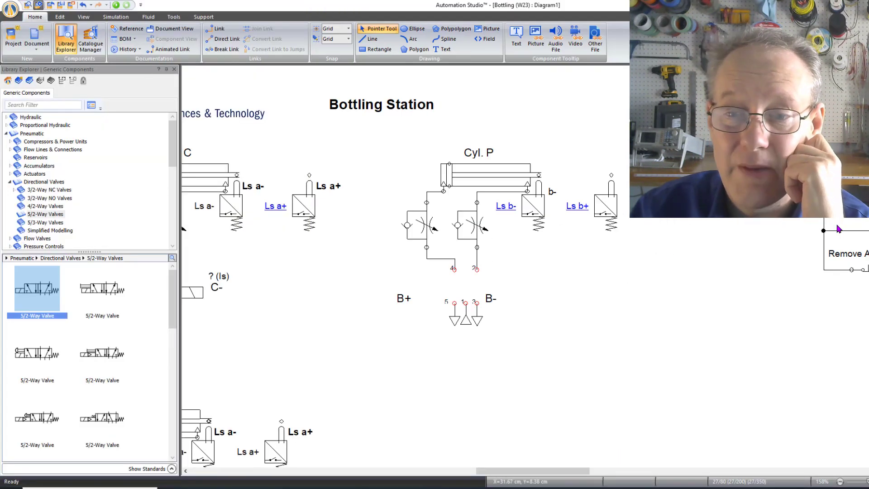
right_click(704, 199)
click(735, 217)
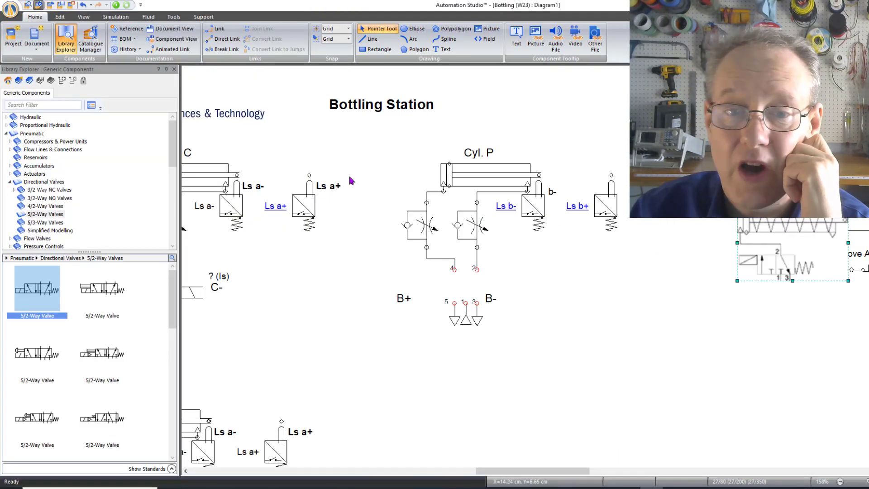
key(Delete)
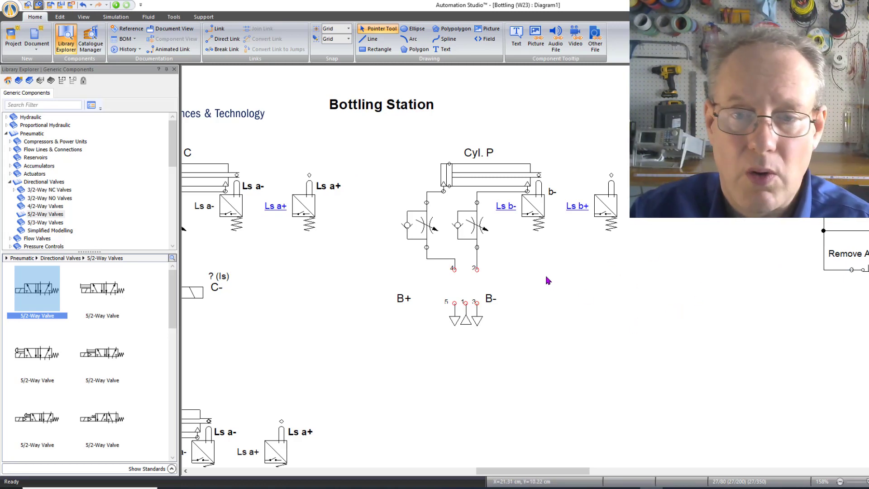
Delete both flow control valves below Cyl. P and the lines running from them to ports 4 and 2
click(415, 222)
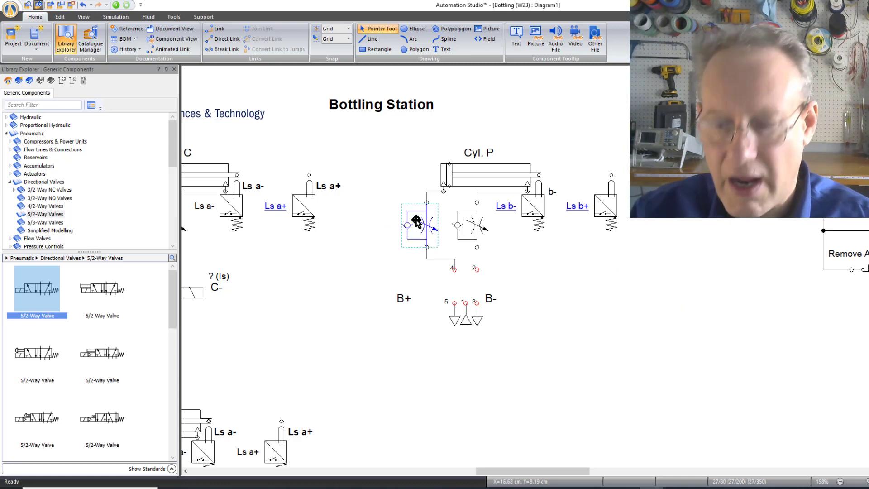
key(Delete)
click(470, 229)
key(Delete)
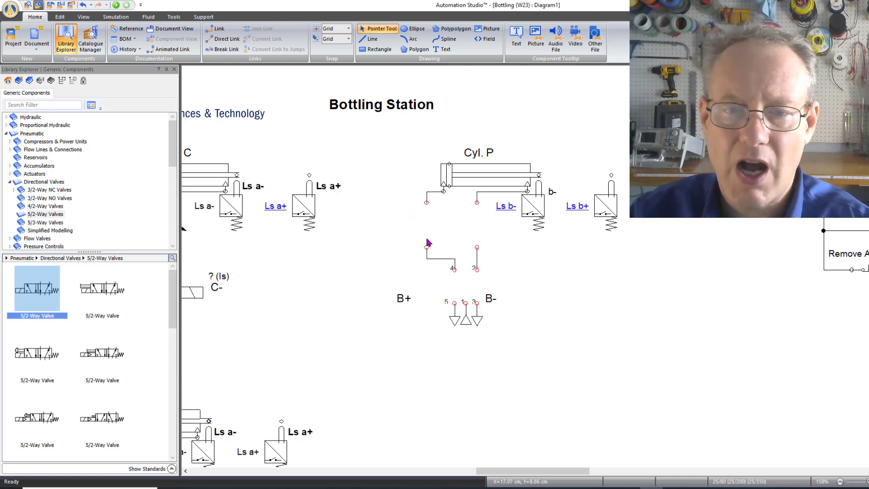
drag(391, 223, 527, 286)
key(Delete)
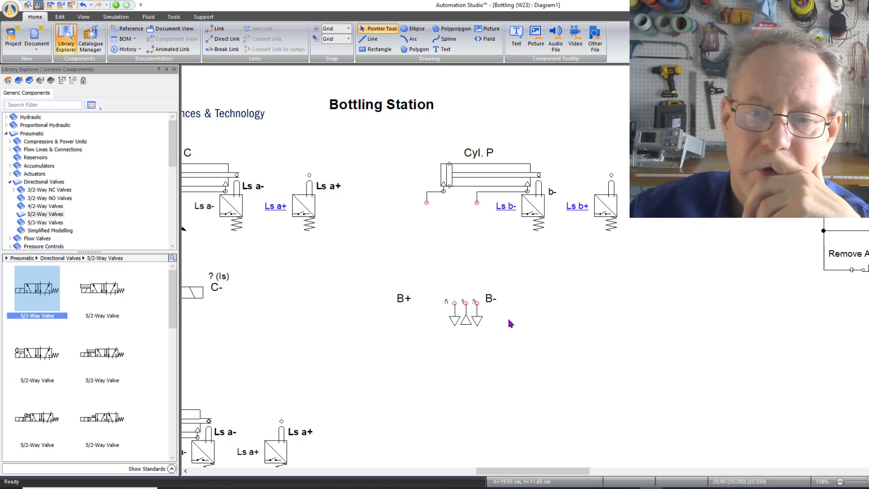
Move the B+ and B- labels down, clear of the space for the valve above ports 5, 1 and 3
click(400, 298)
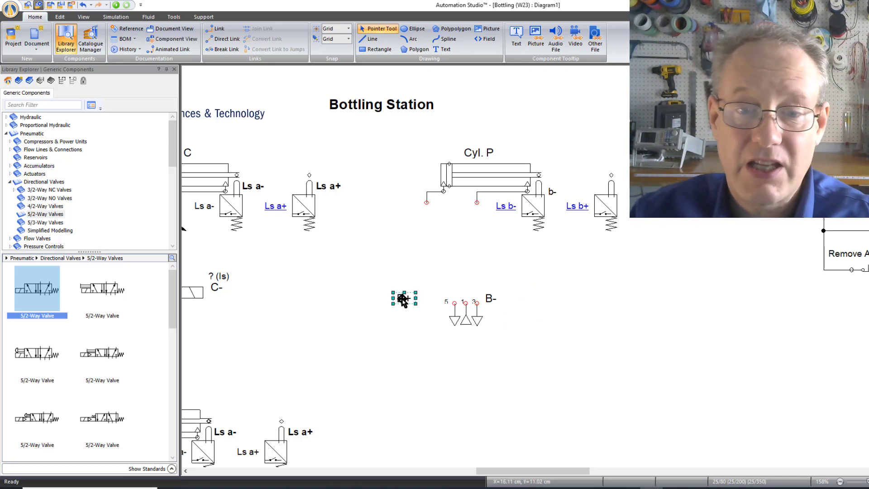
drag(400, 300, 400, 333)
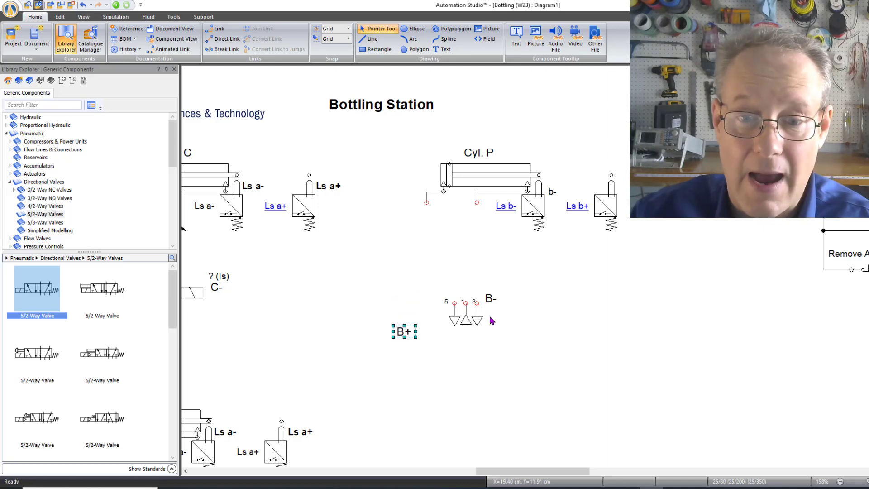
click(487, 300)
drag(488, 300, 498, 338)
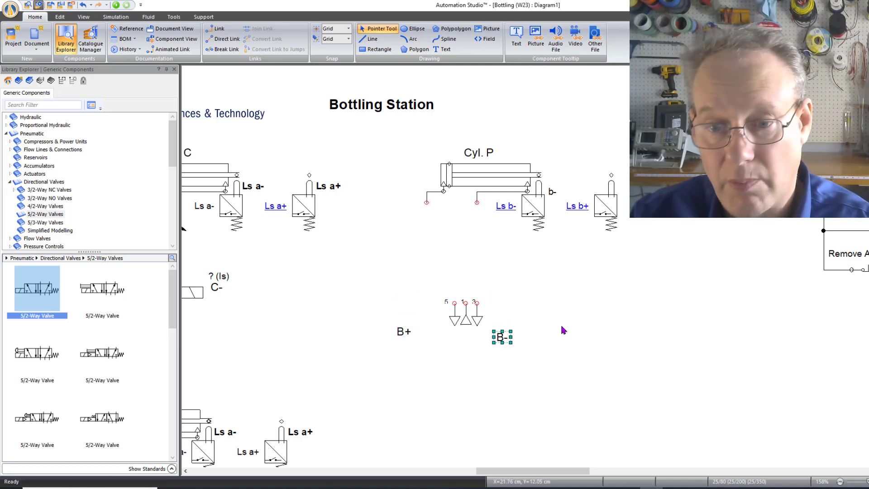
click(374, 317)
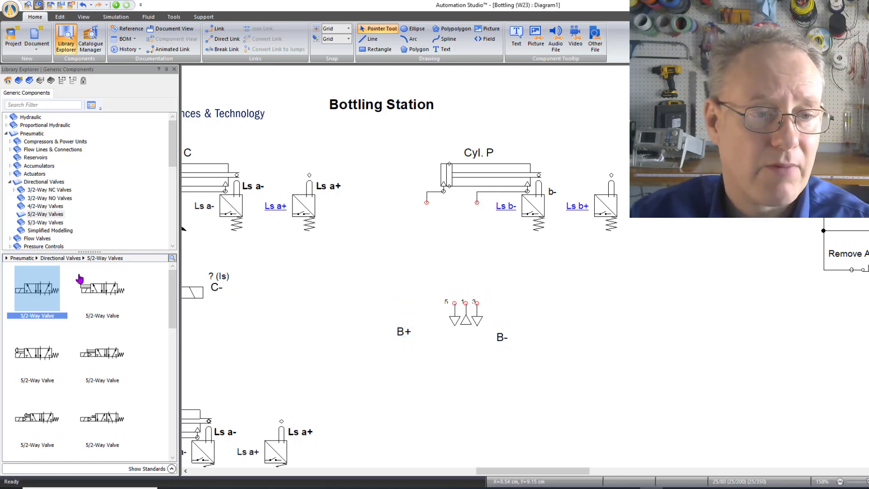
Place a solenoid-operated, spring-return 3/2-Way NC Valve on ports 1 and 3 below Cyl. P and delete the unused port 5 exhaust
click(36, 191)
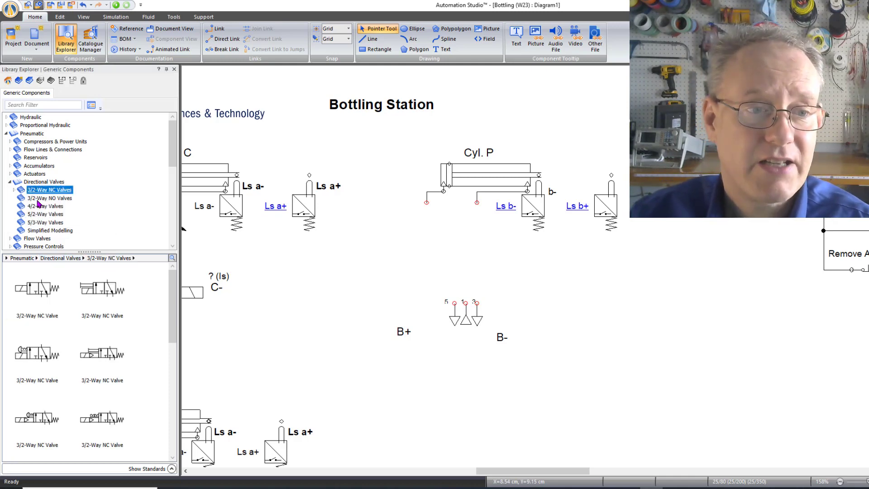
drag(45, 303, 463, 268)
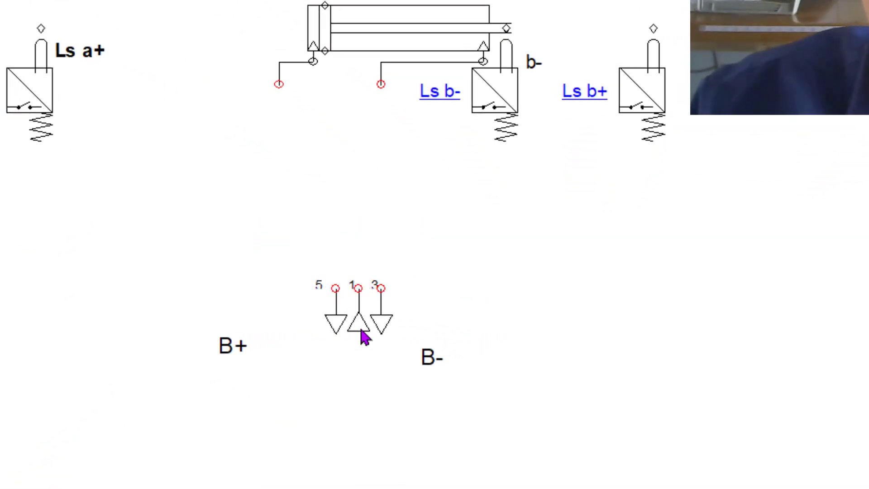
drag(361, 331, 384, 311)
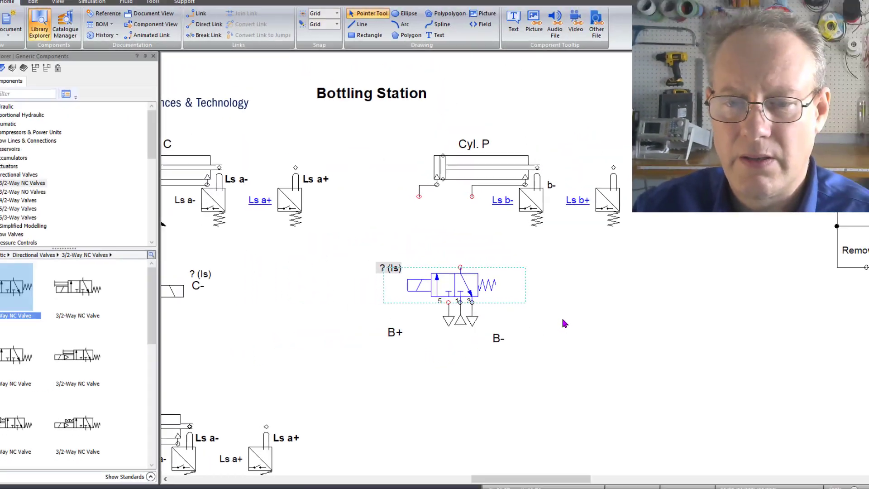
click(564, 323)
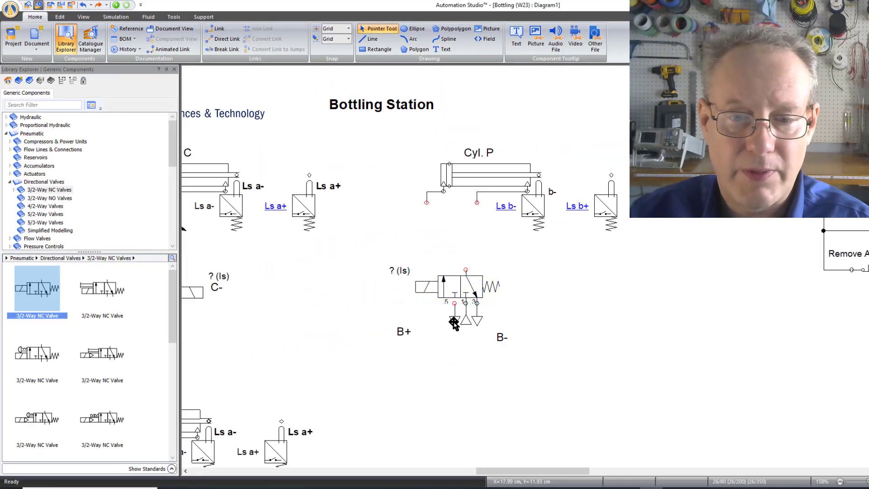
click(456, 318)
key(Delete)
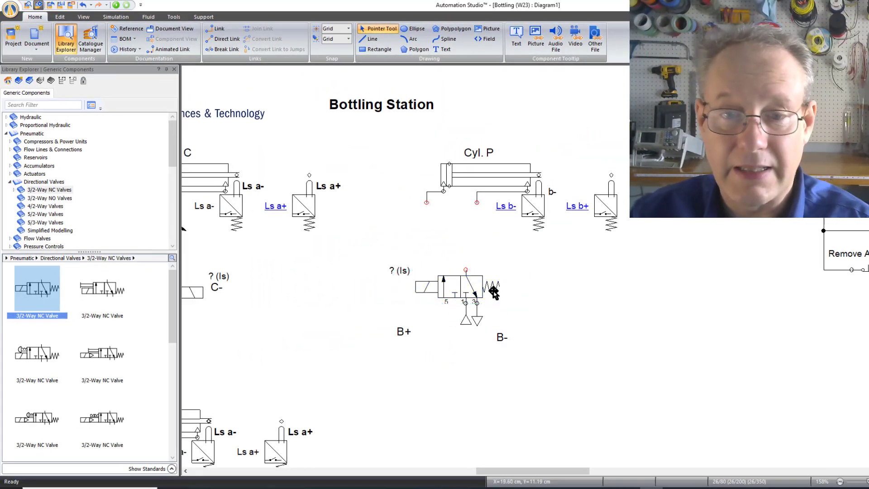
Delete the double-acting cylinder under the Cyl. P title together with its two leftover port lines
click(502, 175)
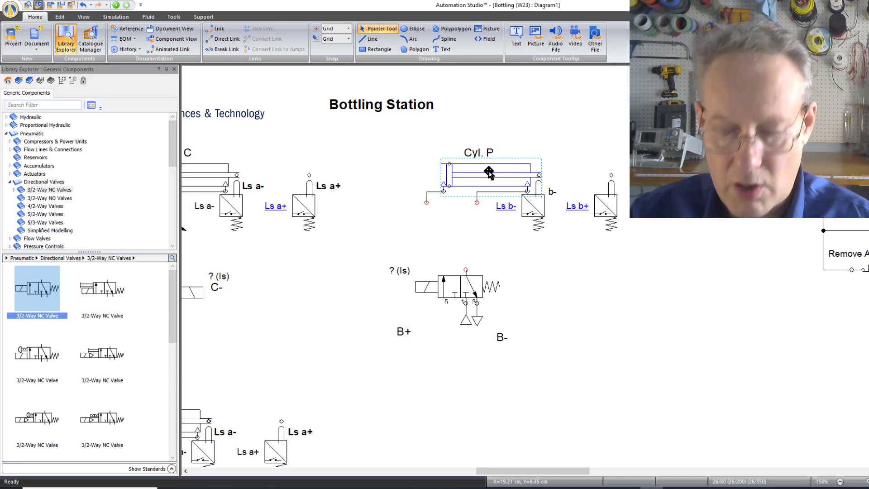
key(Delete)
drag(404, 178, 473, 225)
key(Delete)
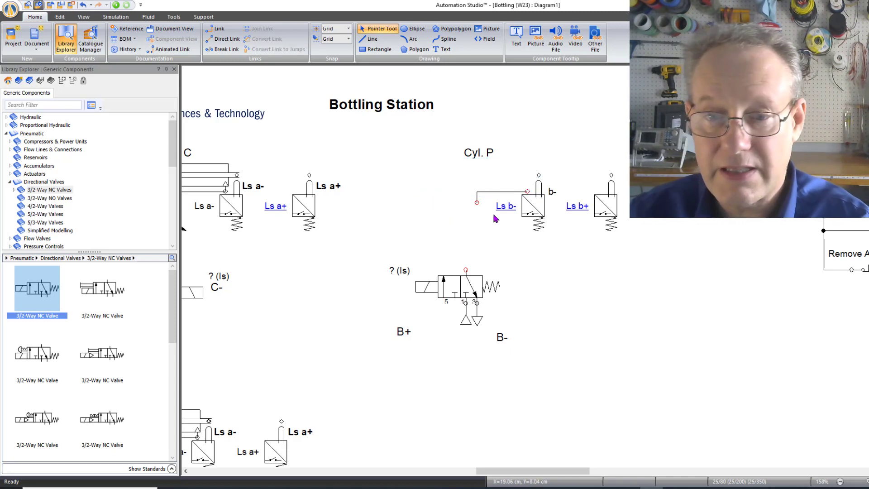
click(498, 192)
key(Delete)
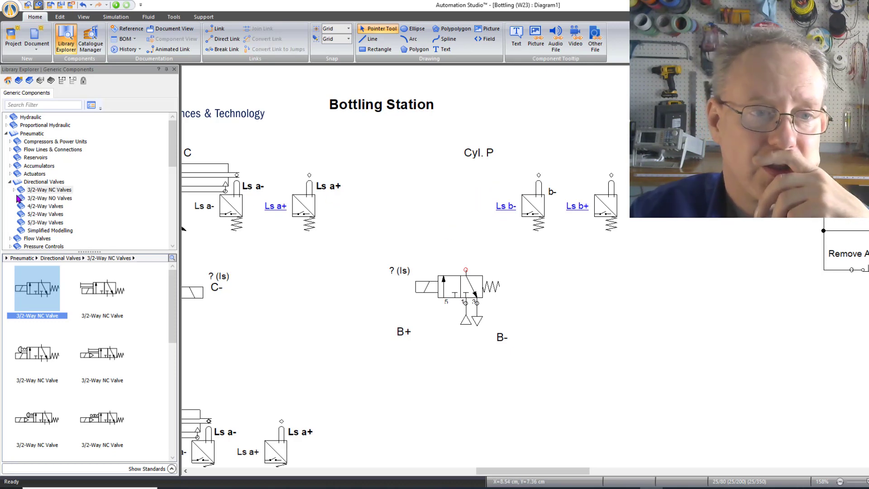
Insert a Single-Acting Cylinder with Spring Return under the Cyl. P title and connect its port to the 3/2 valve's outlet
click(28, 174)
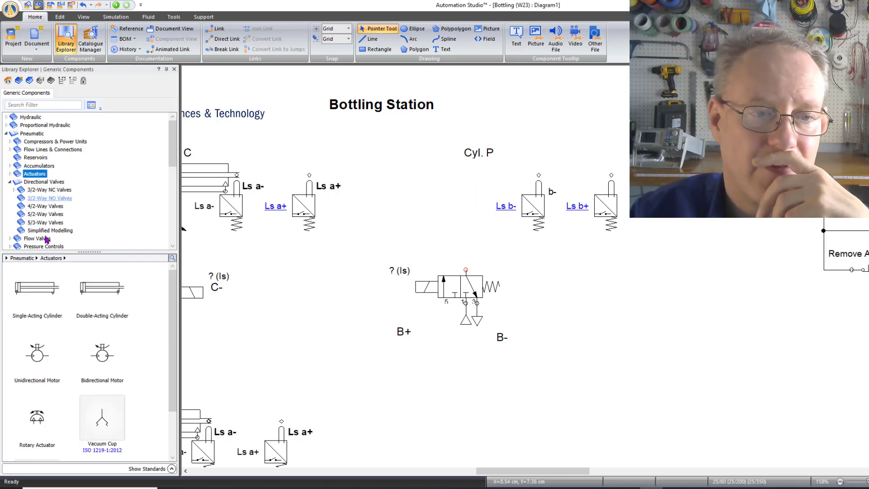
click(10, 174)
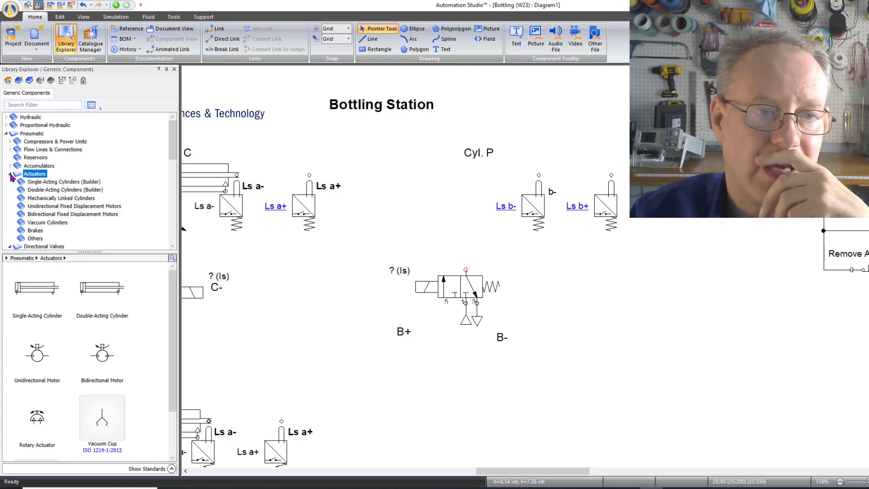
click(45, 182)
drag(44, 356, 495, 162)
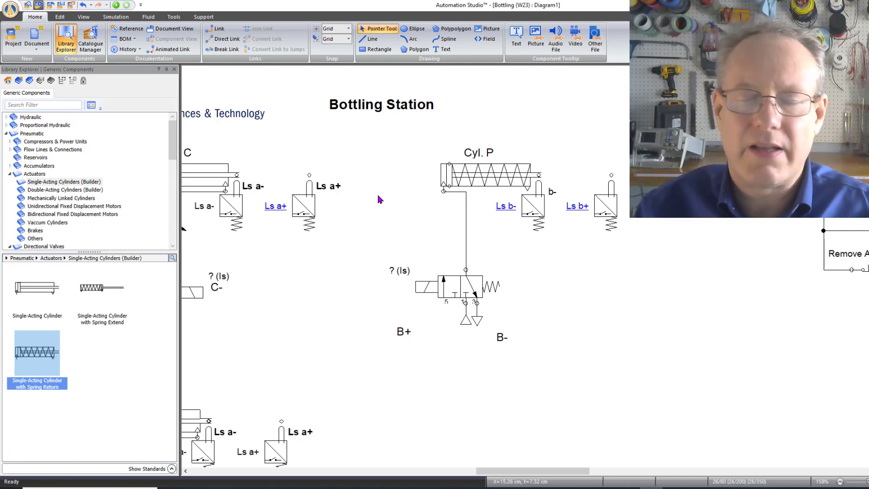
Move the 3/2 valve, its supply and exhaust, and the B+ and B- labels up closer to Cyl. P
drag(356, 225, 589, 469)
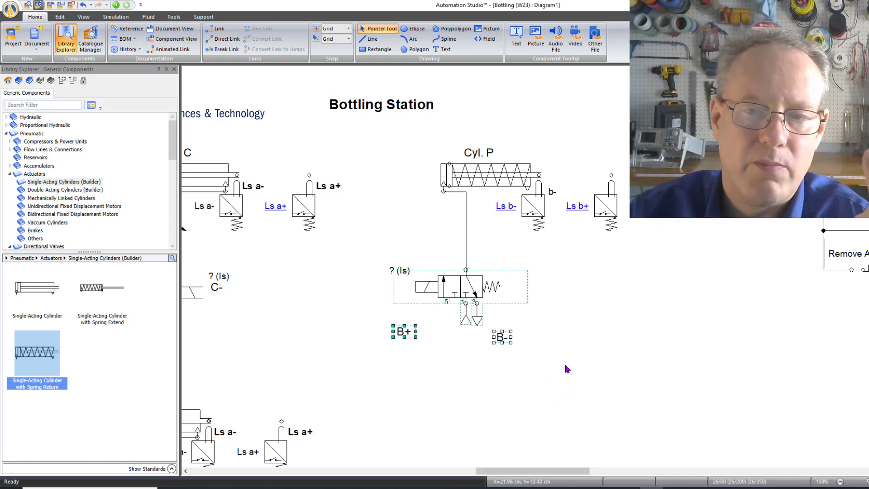
key(Up)
key(Up)
key(Up)
key(Up)
key(Up)
key(Up)
key(Up)
key(Up)
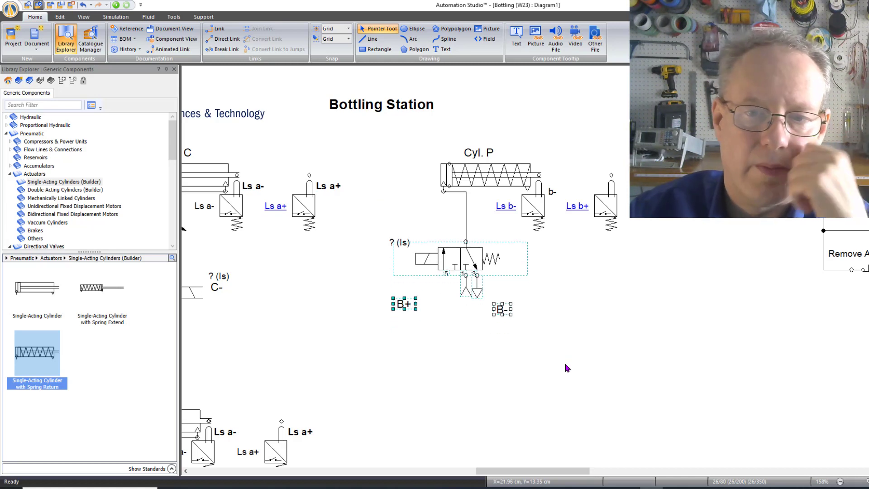
click(552, 334)
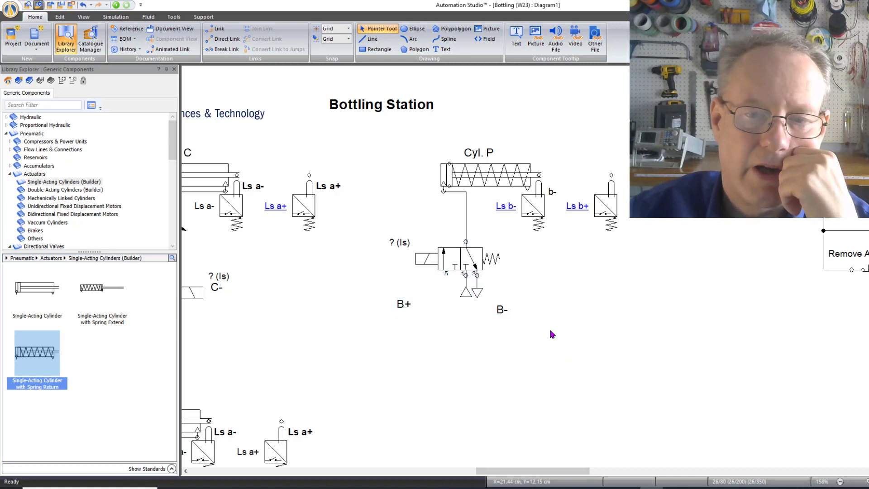
Change the B+ label to P+, delete the B- label, and place P+ beside the 3/2 valve's solenoid
click(403, 304)
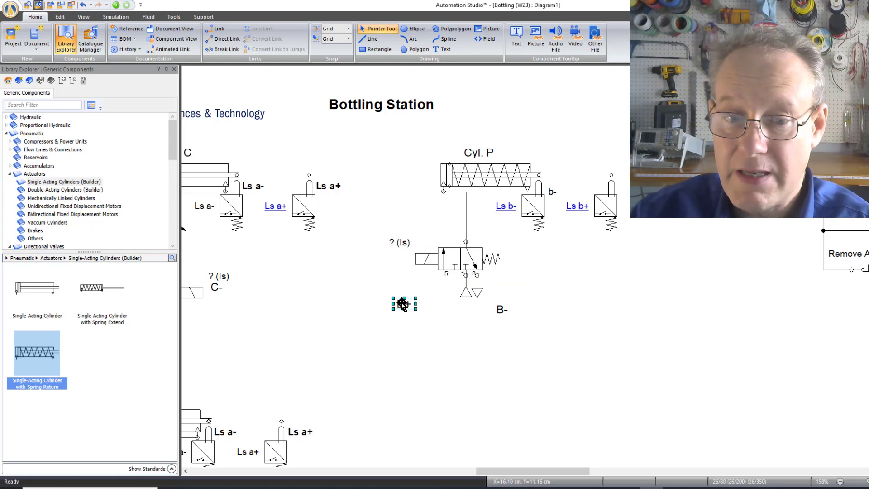
click(403, 304)
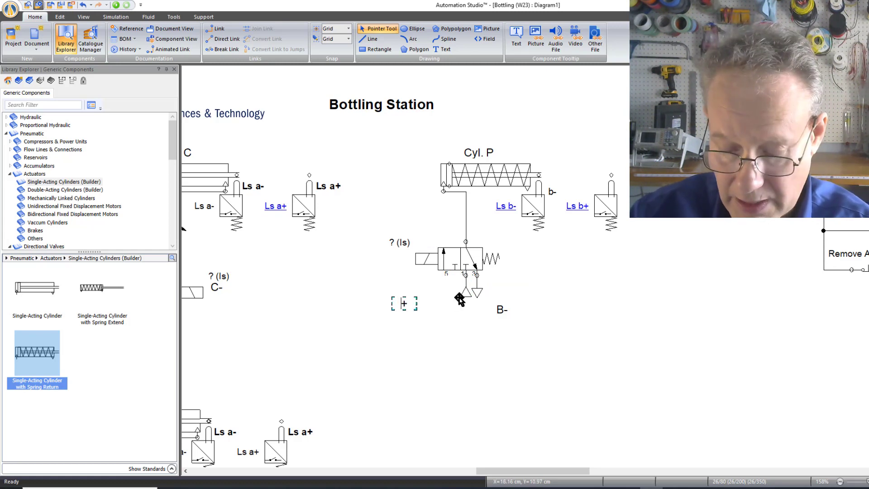
click(503, 312)
click(509, 310)
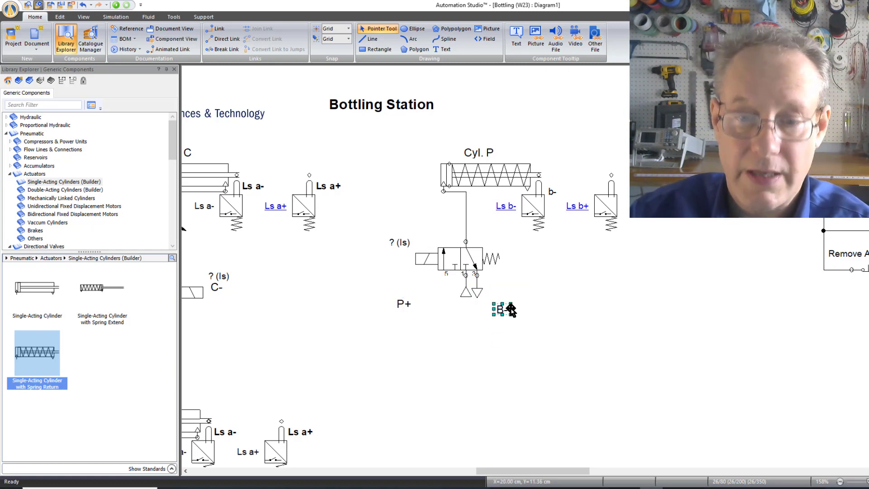
key(Delete)
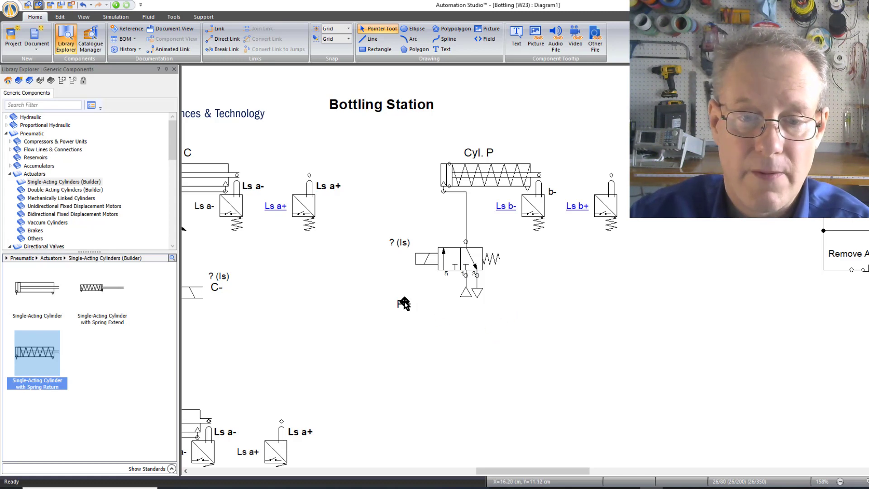
drag(403, 303, 399, 259)
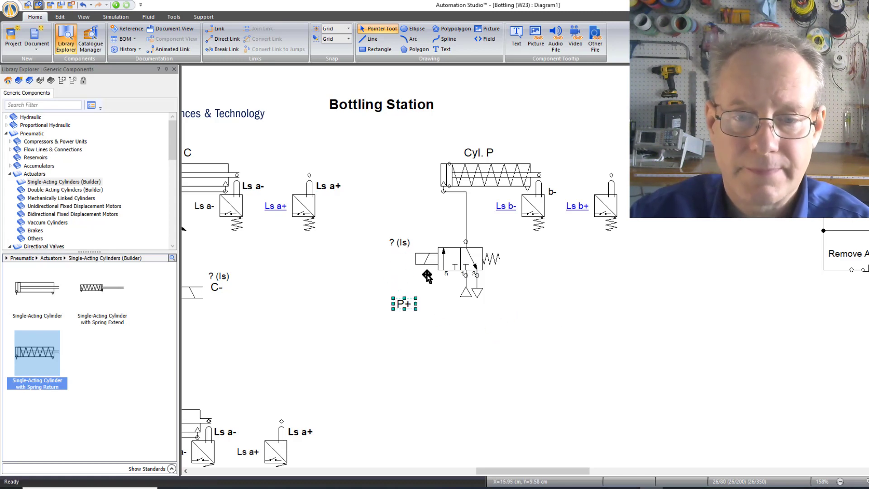
click(557, 311)
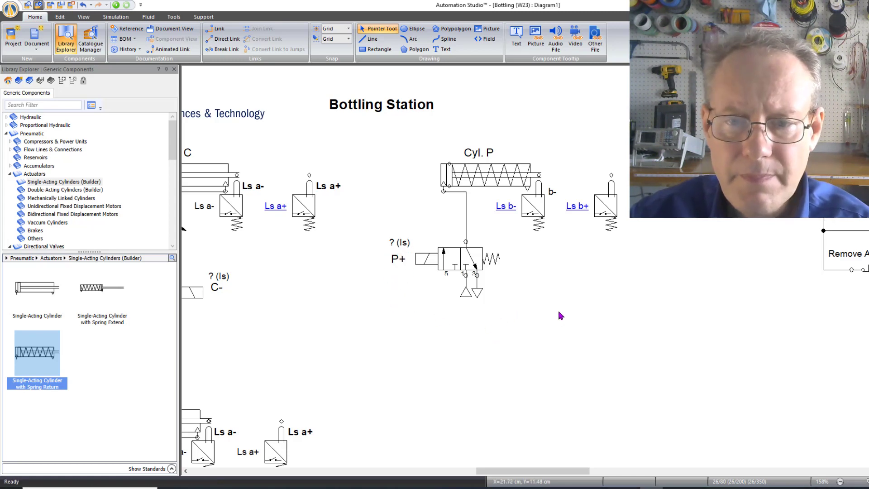
Delete the Ls b+ position sensor and the loose b- label beside Cyl. P
click(601, 208)
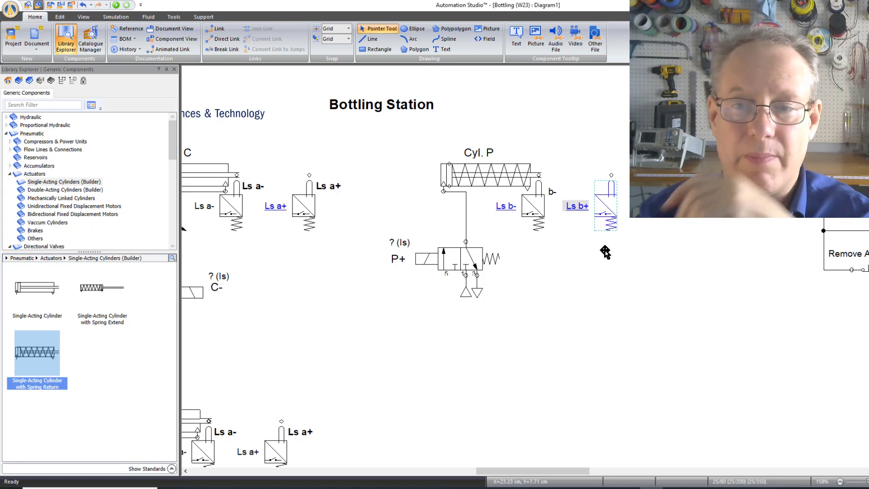
key(Delete)
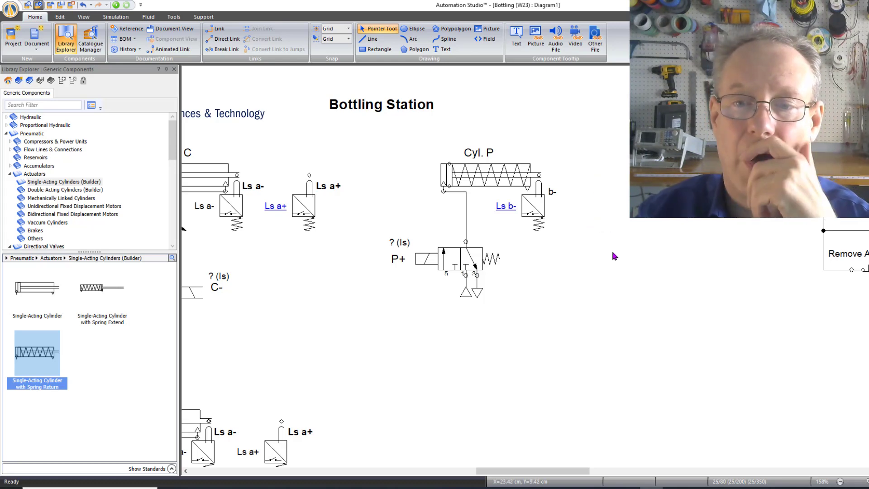
click(550, 190)
key(Delete)
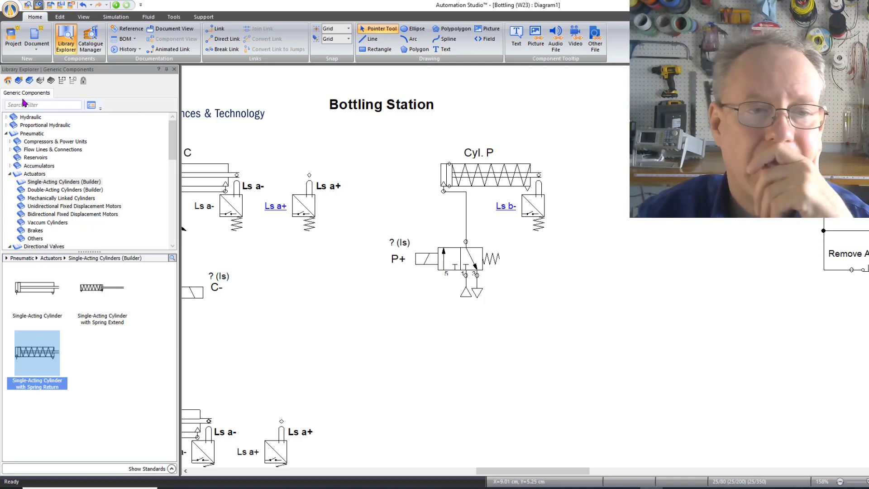
Insert a magnetic sensor reference in the free area beside the 3/2 valve and give it the alias "Ls p+"
click(10, 175)
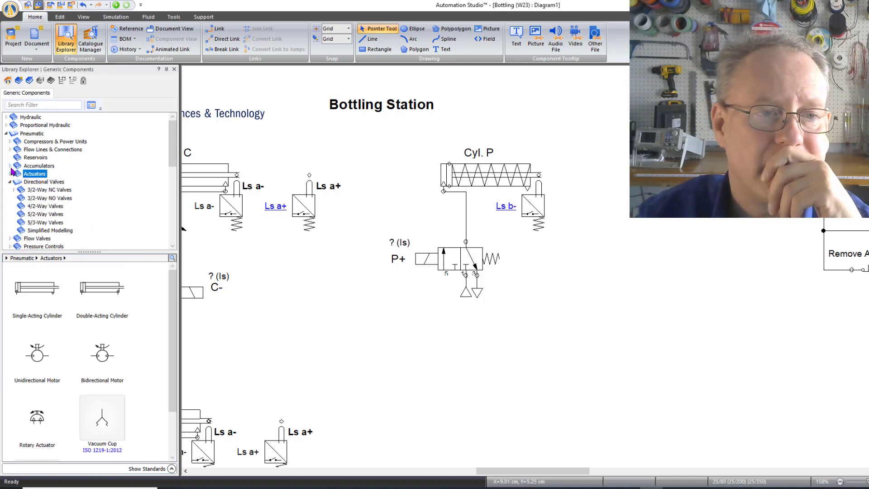
click(11, 183)
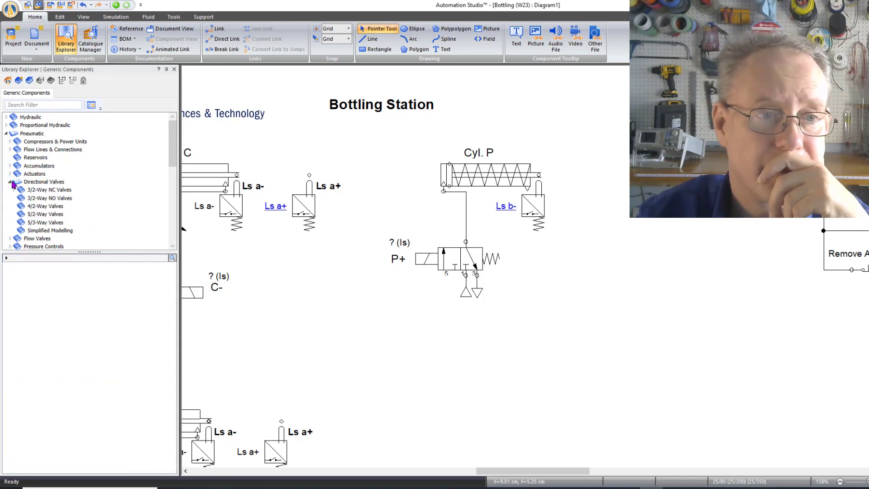
click(10, 182)
click(27, 207)
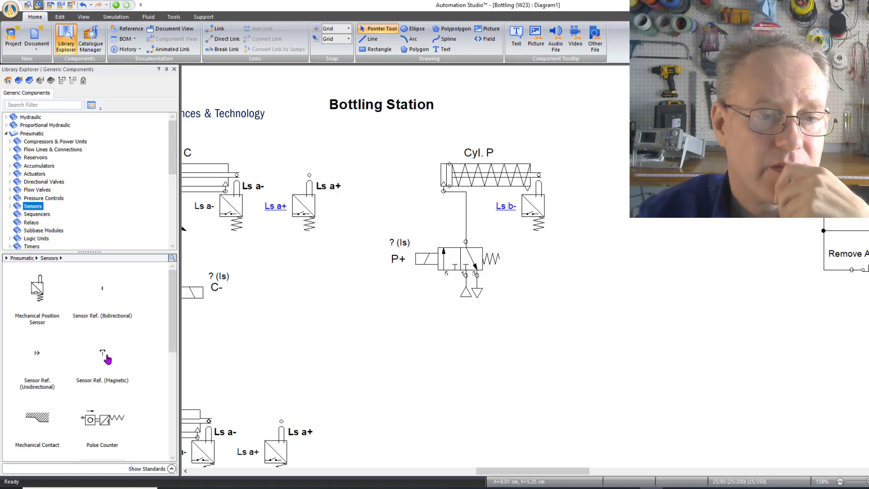
drag(105, 360, 609, 254)
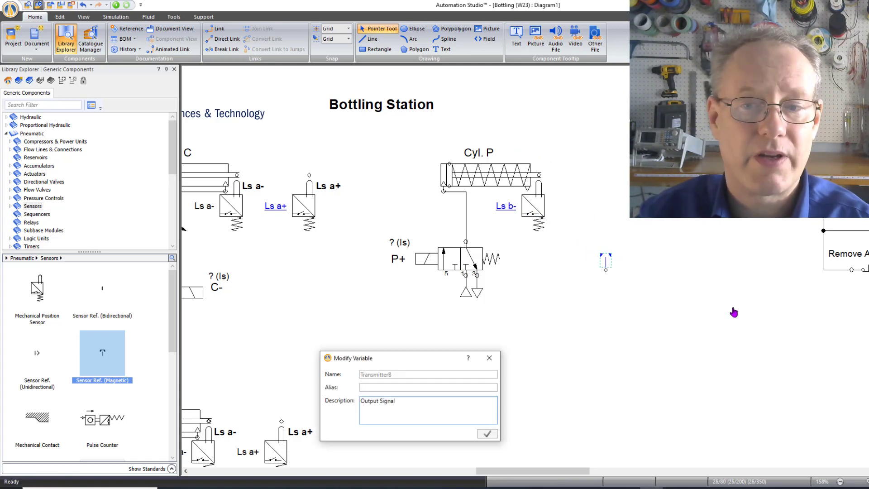
click(443, 390)
text(Ls p)
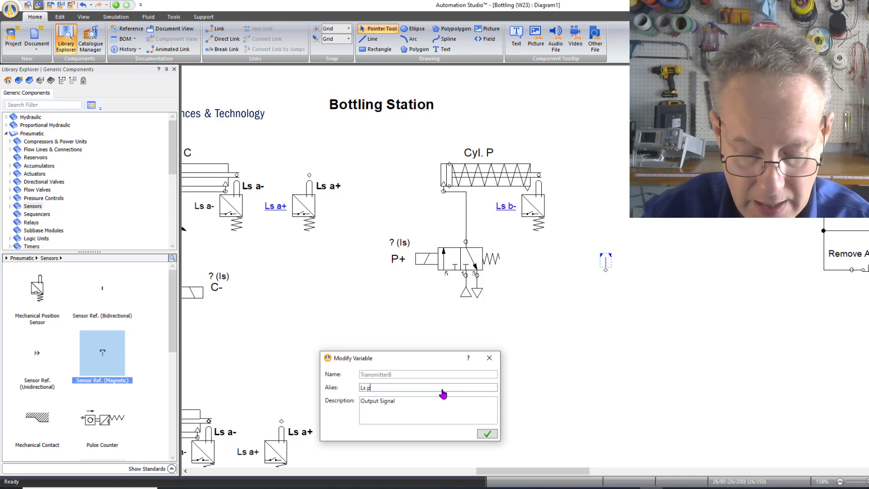
text(+)
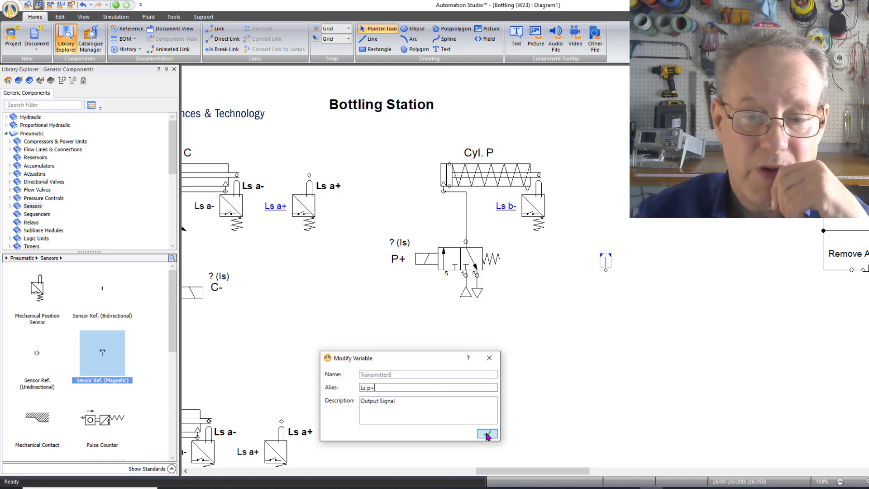
click(487, 434)
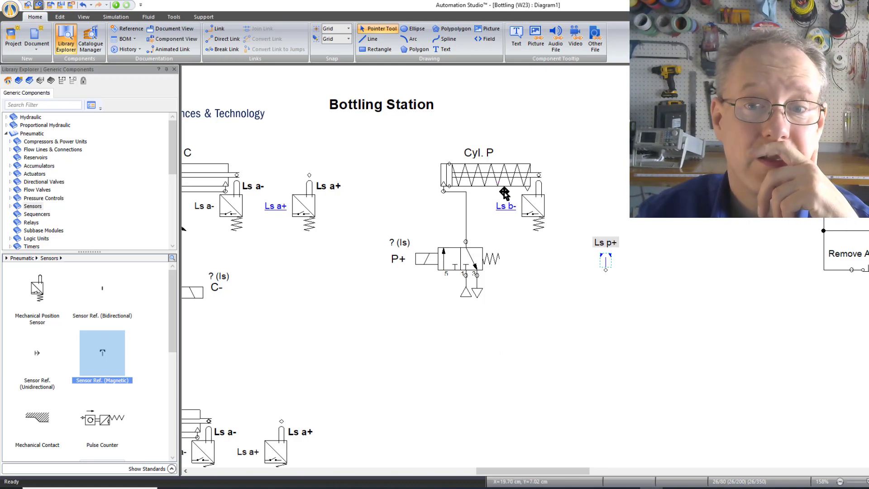
Move the Ls b- position sensor out of the way and insert a second magnetic sensor reference with the alias "Ls p-" near Cyl. P
drag(533, 215, 678, 322)
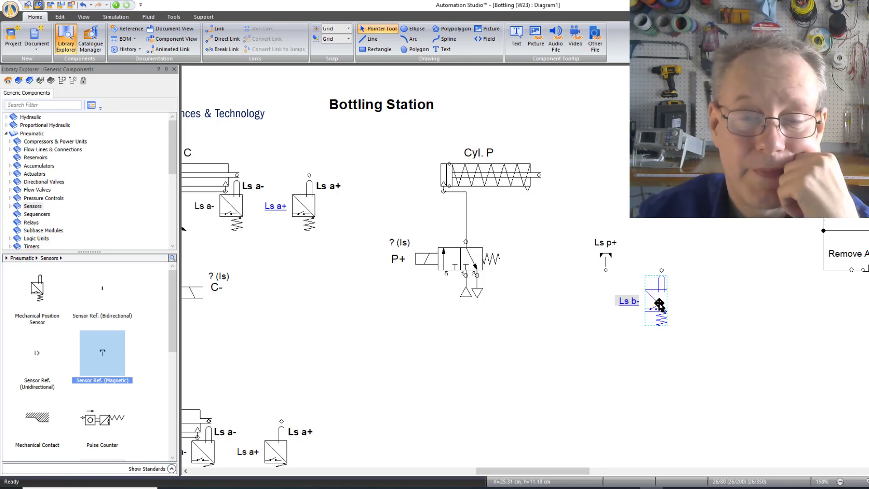
drag(88, 356, 588, 210)
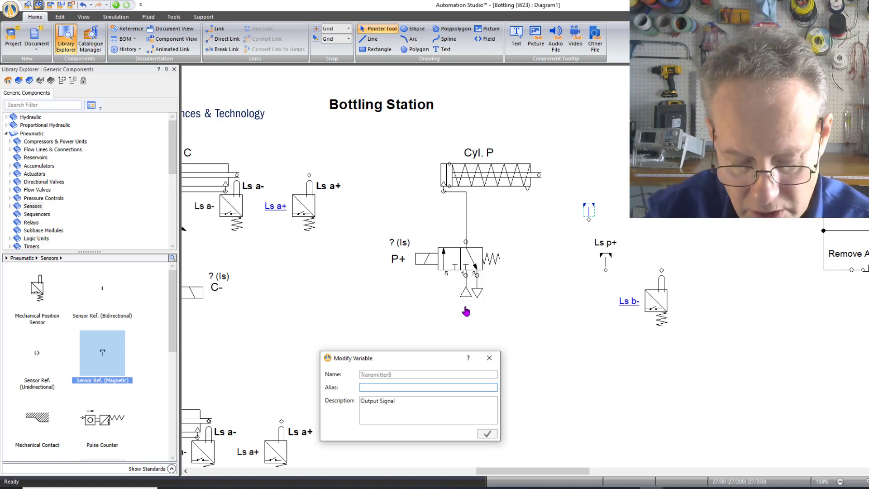
text(Ls p-)
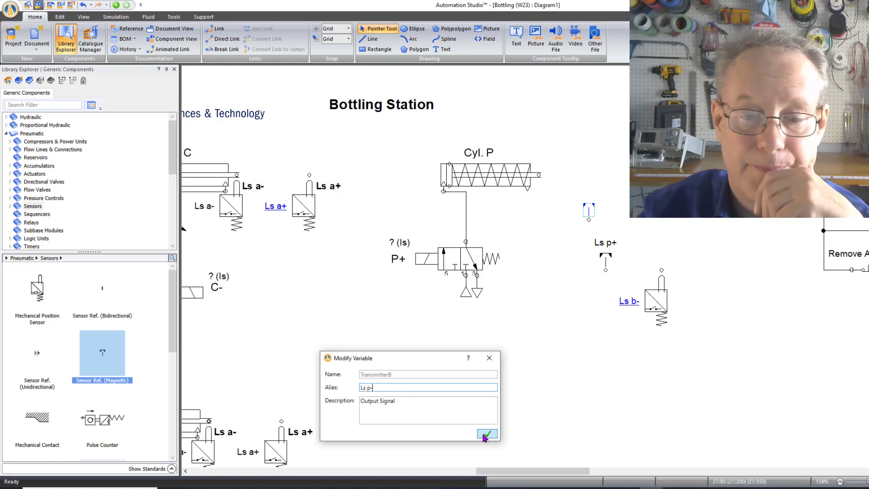
click(487, 434)
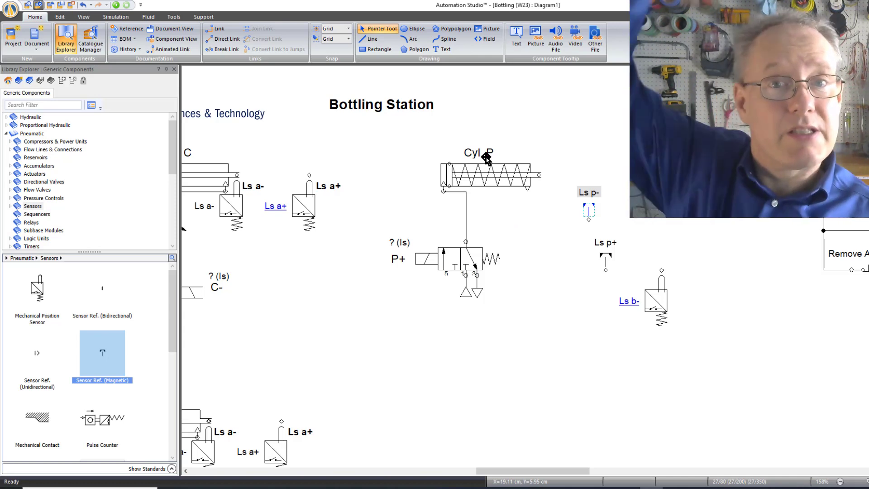
Move the Cyl. P label up above the cylinder and delete the line connecting the cylinder to the 3/2 valve
scroll(488, 167, up, 1)
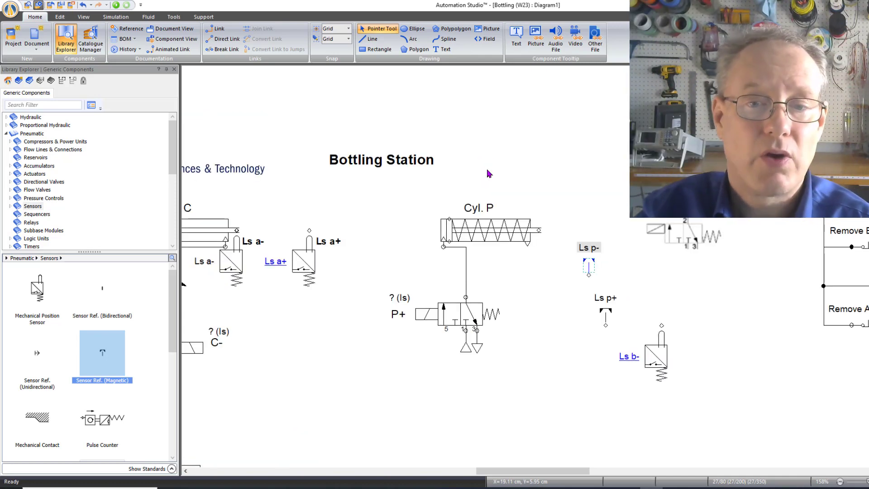
click(475, 208)
drag(476, 208, 491, 164)
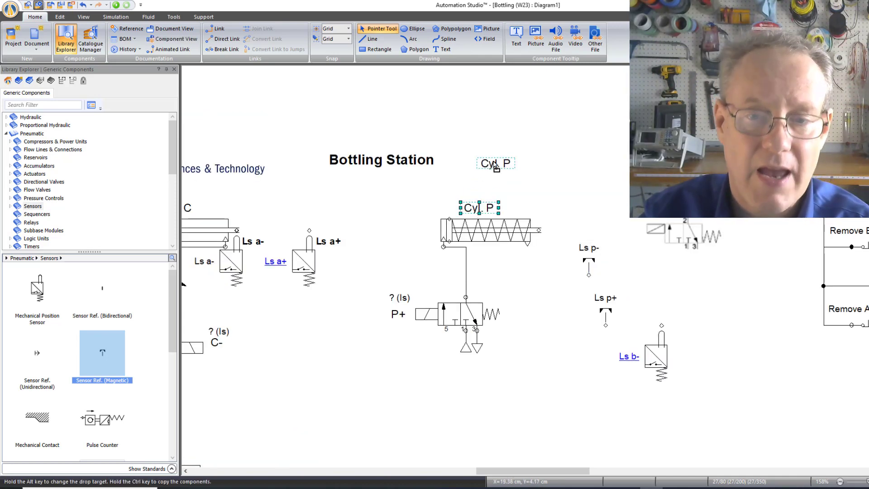
click(466, 260)
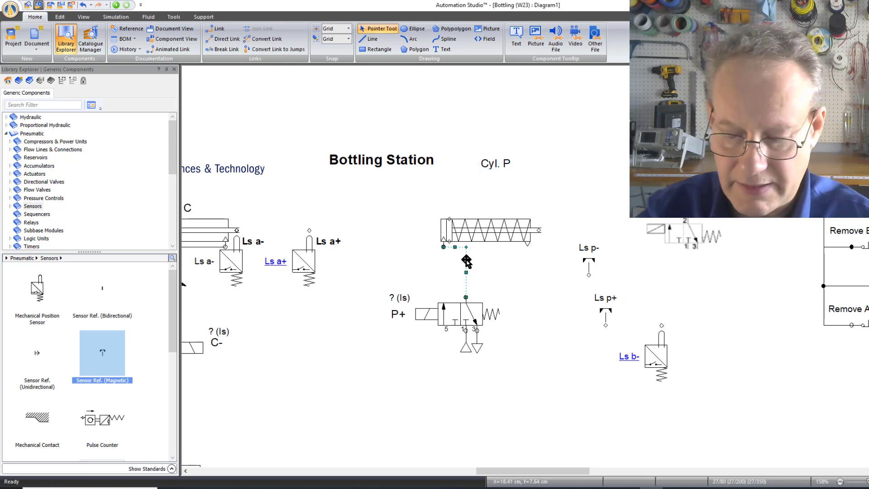
Try to move the Cyl. P cylinder up and turn it vertical
drag(476, 232, 479, 208)
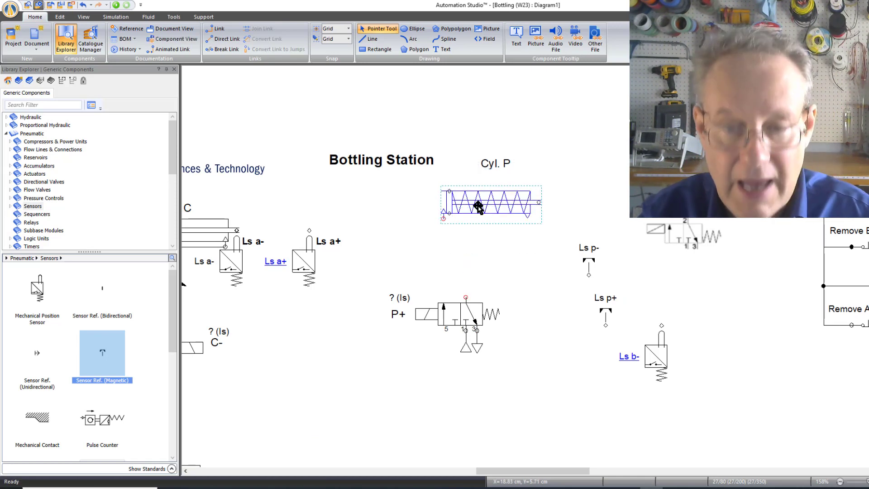
key(ctrl+r)
drag(476, 244, 509, 204)
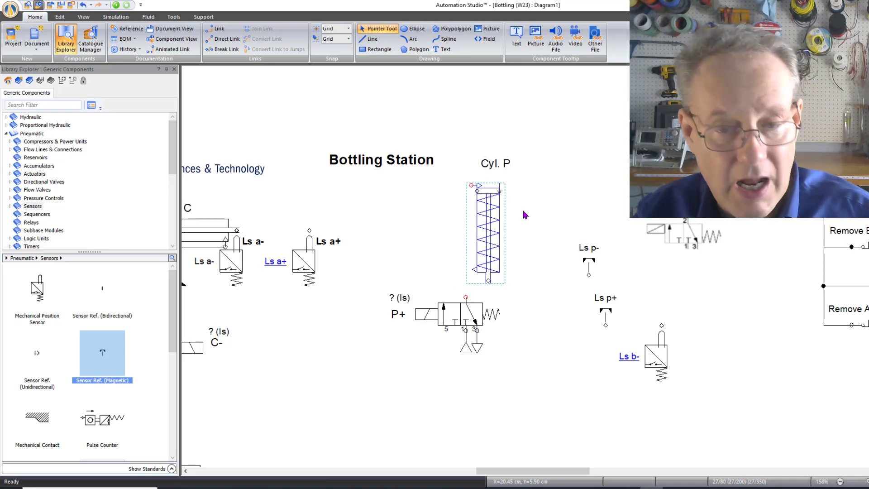
key(ctrl+r)
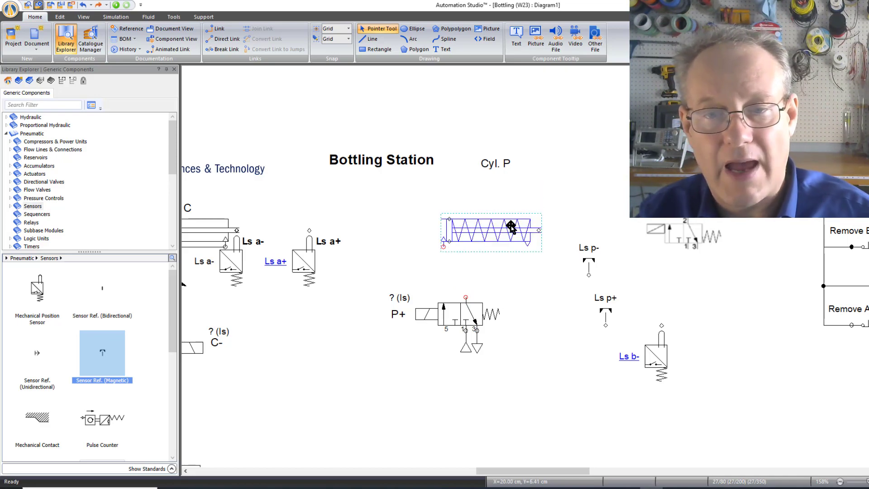
Rotate the Cyl. P cylinder right so its rod points down, and place it in the free area beside the magnetic sensors
right_click(512, 216)
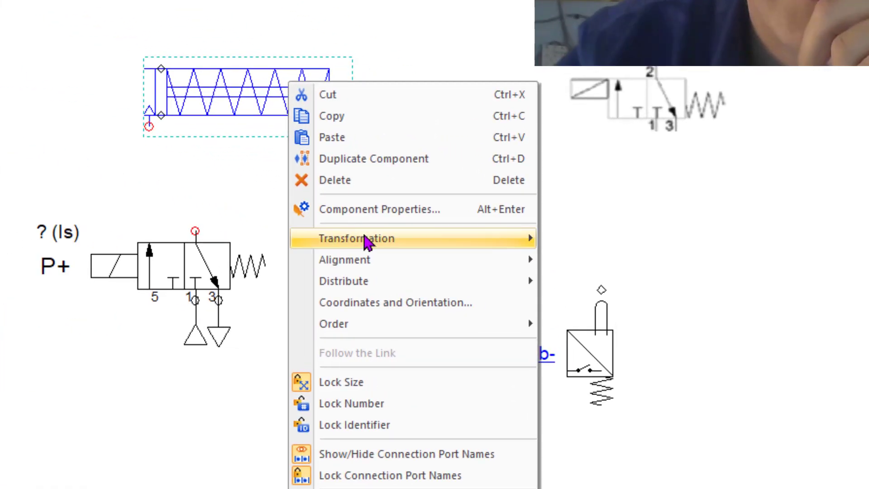
mouse_move(573, 304)
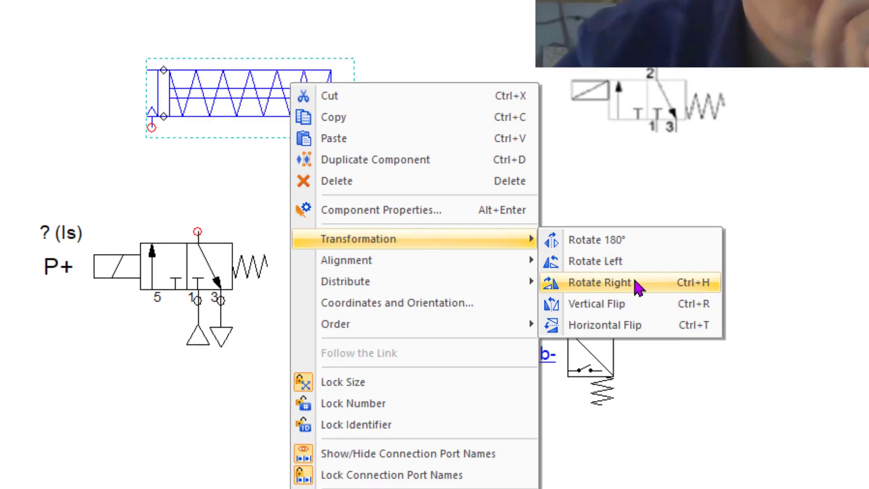
click(634, 283)
drag(374, 236, 492, 165)
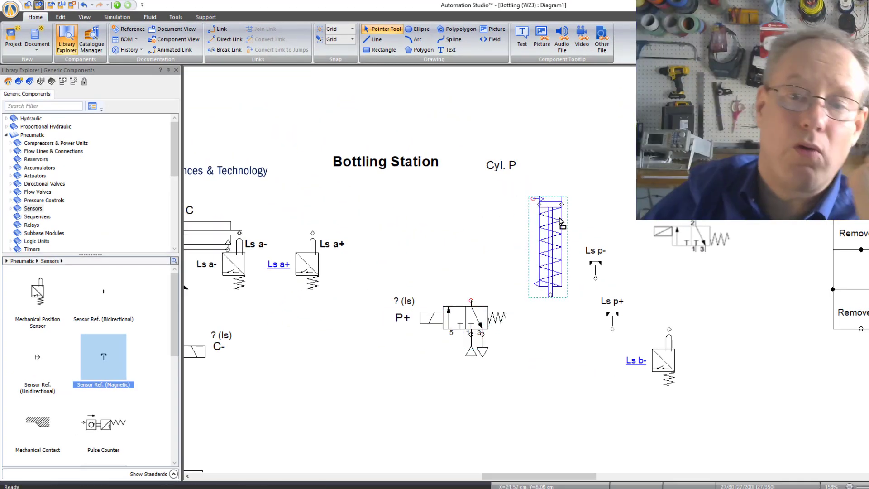
Rotate the Ls p- and Ls p+ magnetic sensors together a quarter turn clockwise
drag(579, 228, 640, 352)
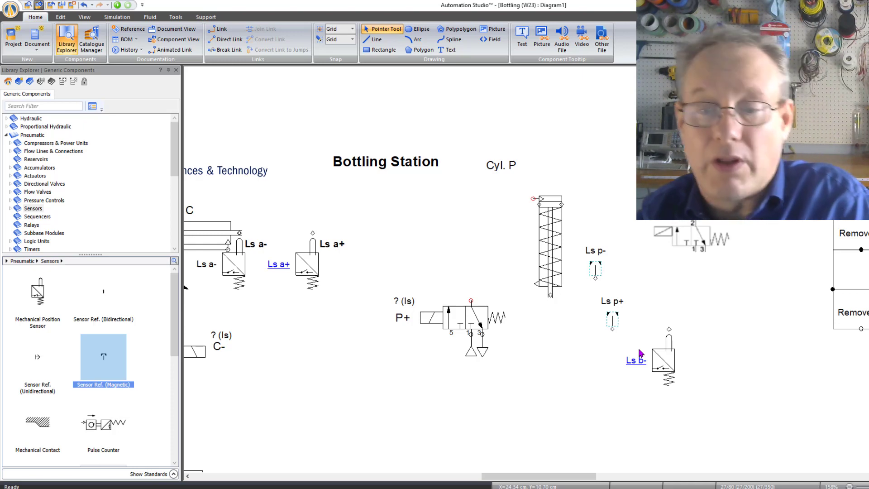
key(ctrl+r)
click(610, 278)
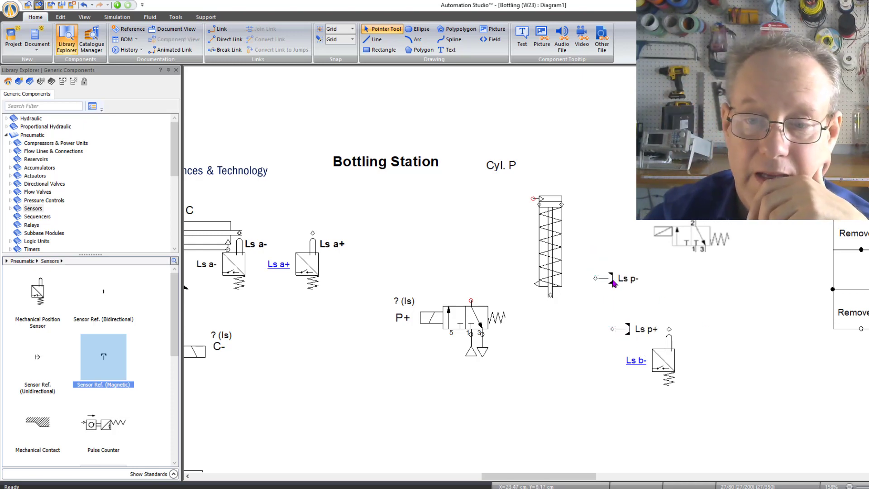
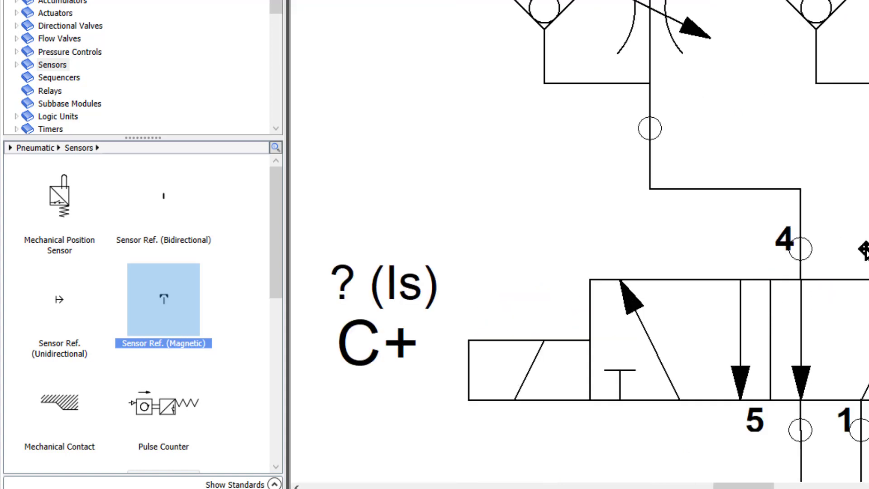
Copy the port label "2" from Cyl. C's valve and place it just right of the upper port of the 3/2 valve
click(677, 249)
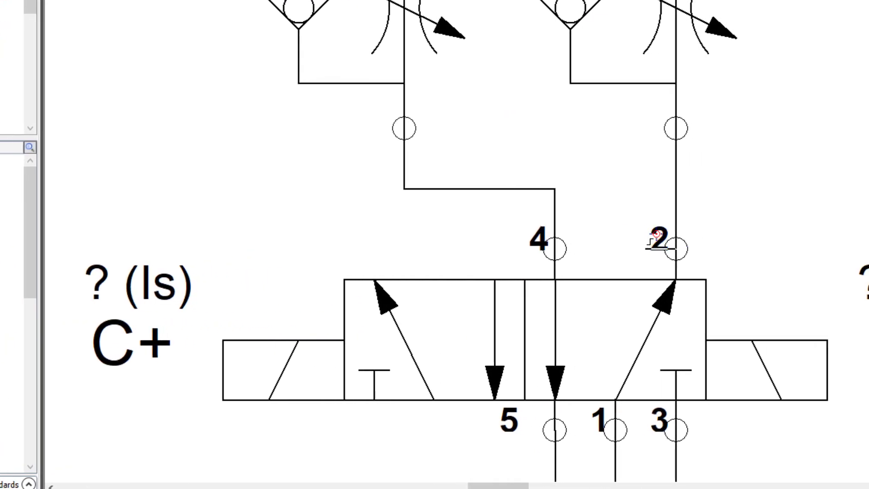
click(652, 239)
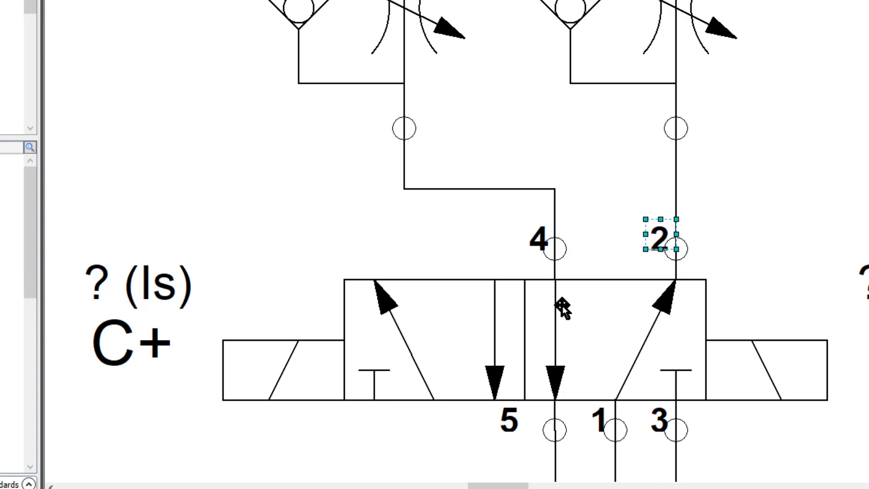
scroll(566, 306, down, 4)
scroll(854, 183, up, 3)
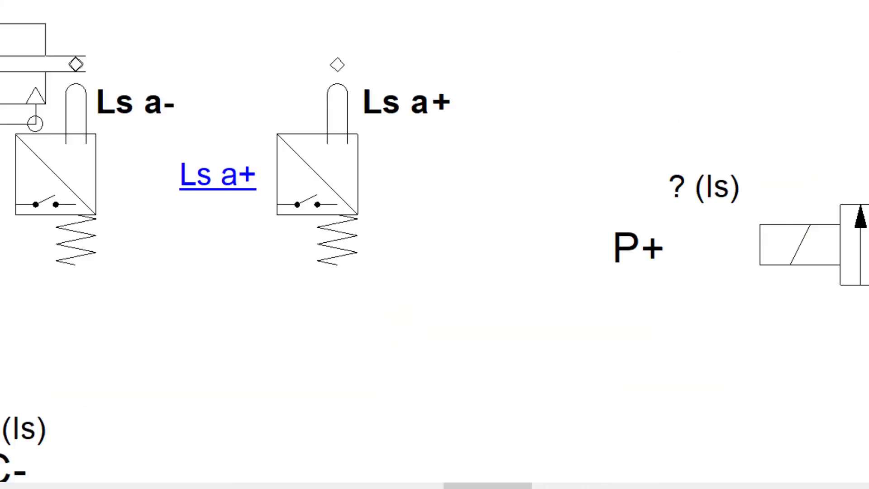
key(ctrl+v)
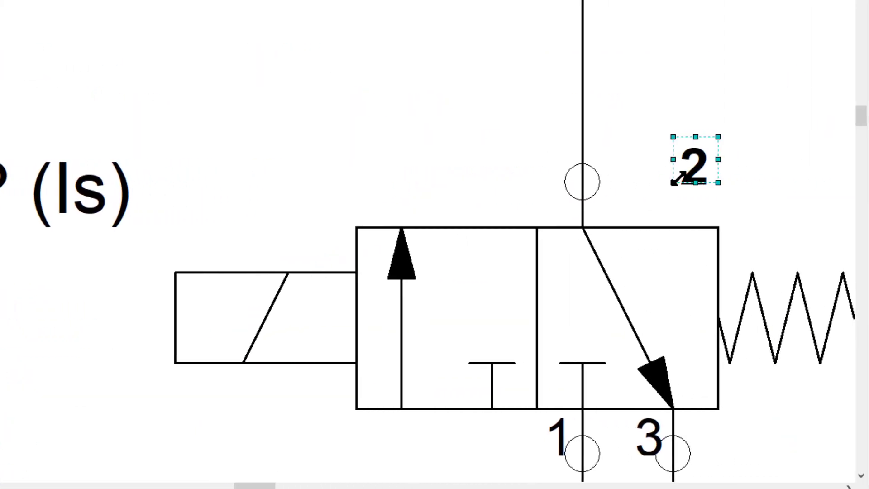
drag(752, 172, 662, 174)
drag(608, 173, 566, 231)
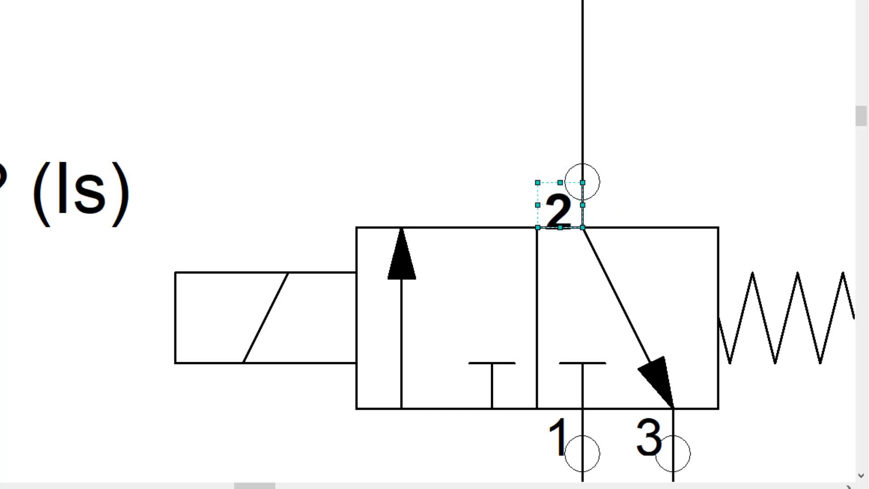
key(Right)
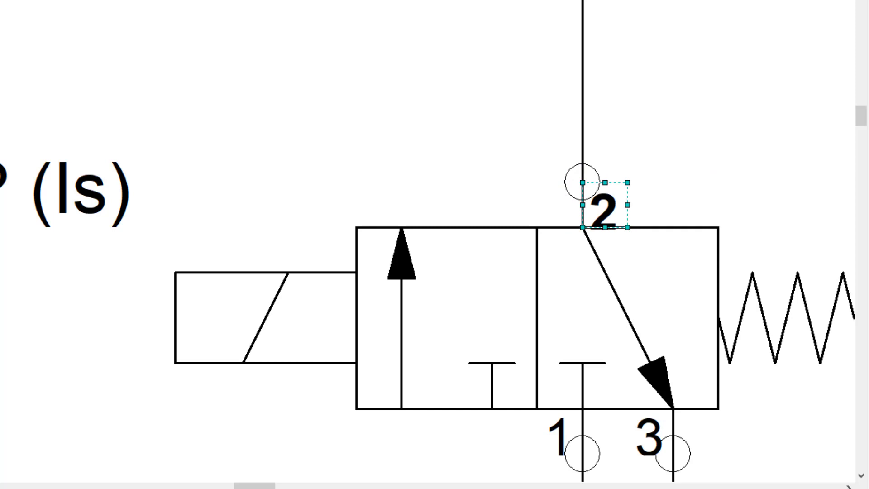
key(Up)
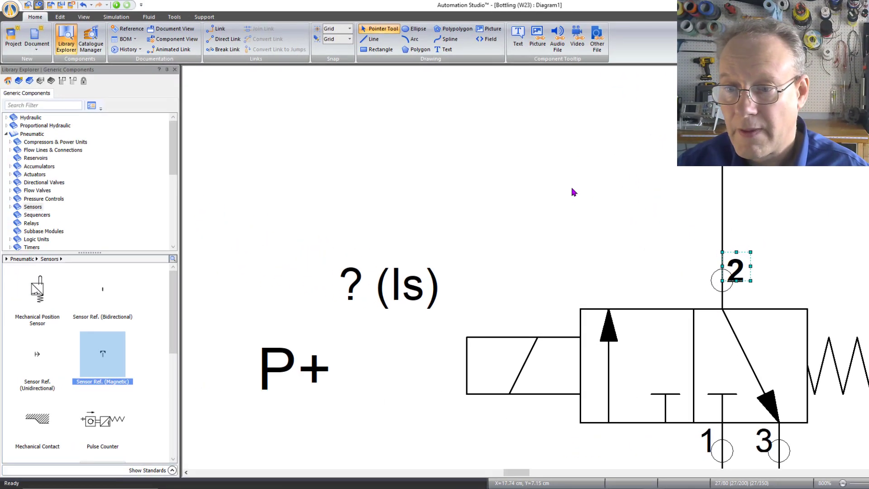
scroll(453, 209, down, 5)
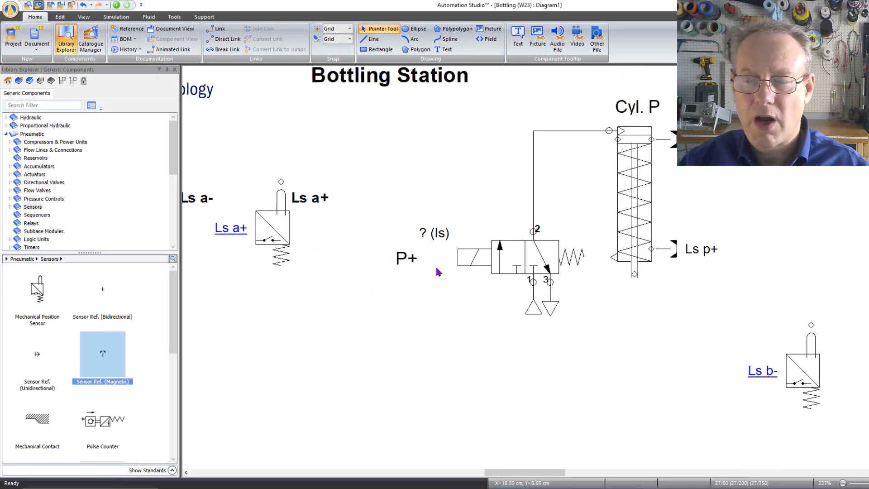
scroll(436, 268, down, 2)
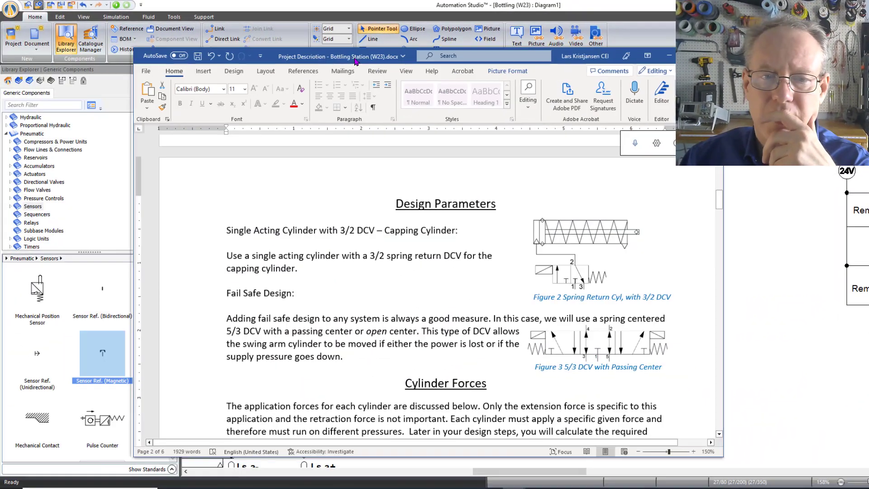
Read the timing requirements for the clamping, swing arm and capping punch cylinders in the Word project description
scroll(381, 329, down, 15)
scroll(381, 329, up, 9)
scroll(305, 345, down, 2)
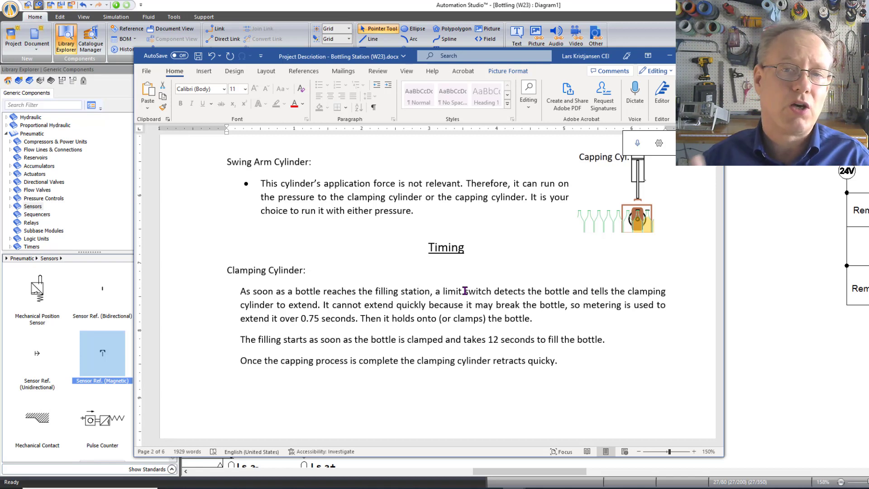
scroll(453, 292, down, 1)
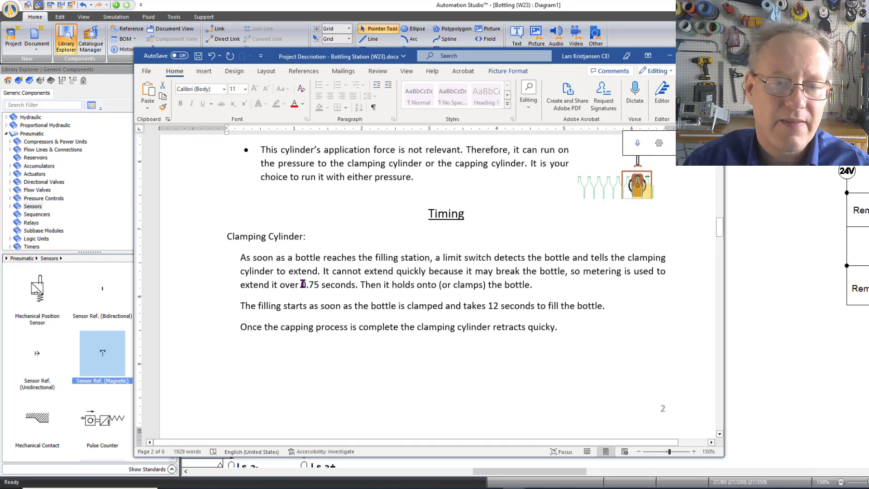
drag(303, 284, 321, 284)
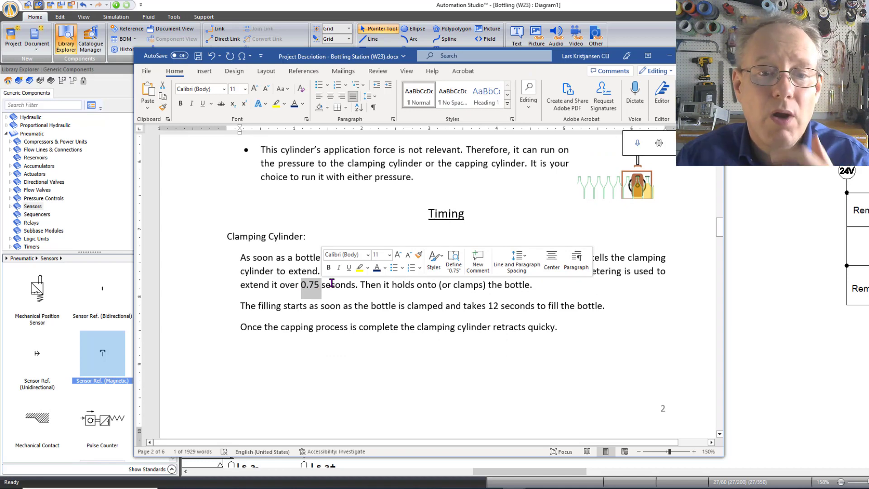
scroll(323, 294, down, 8)
scroll(376, 299, down, 1)
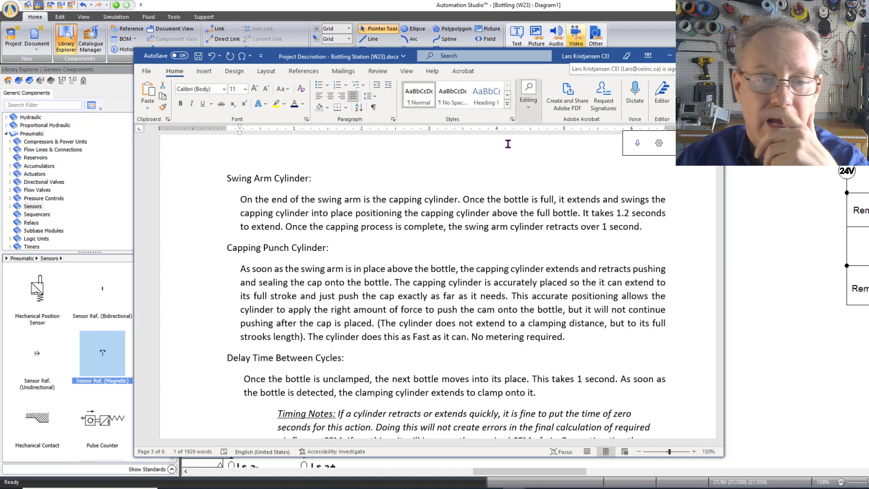
scroll(299, 181, down, 2)
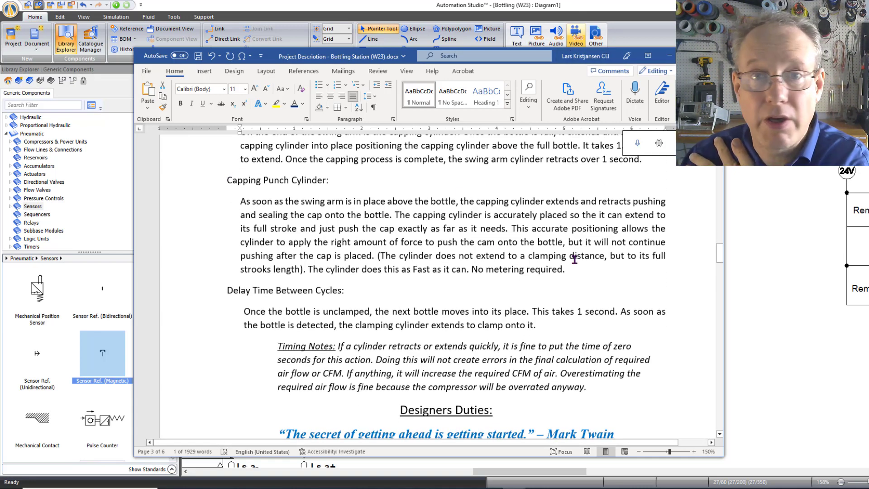
scroll(574, 259, up, 6)
scroll(527, 233, up, 3)
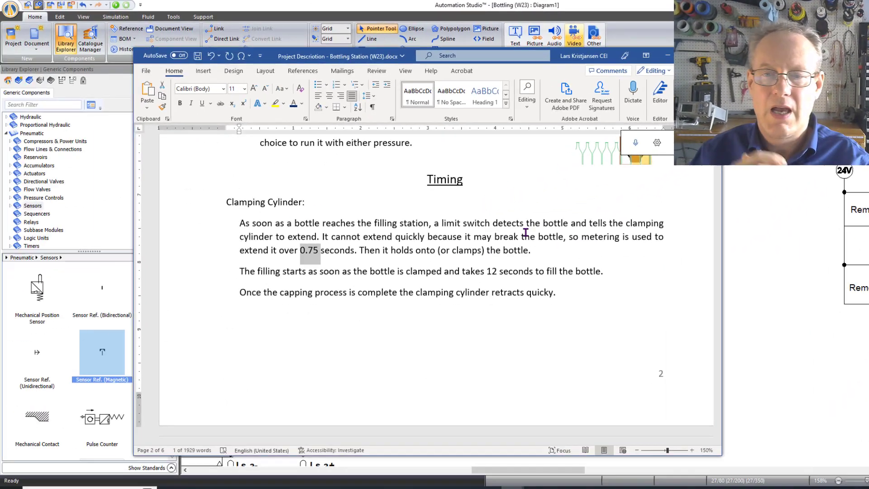
scroll(474, 291, down, 6)
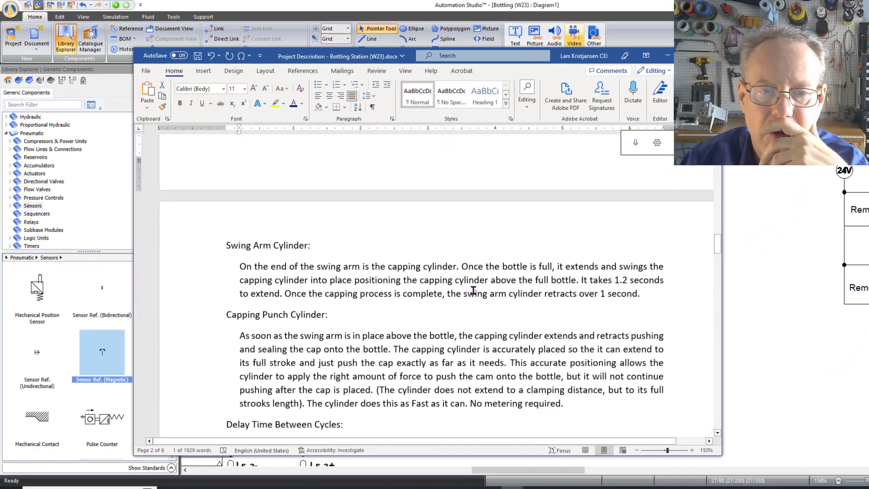
scroll(474, 290, down, 2)
Return to the Automation Studio diagram and delete the flow control valve between Cyl. C's cap-end port and port 4 of its valve
click(668, 55)
drag(577, 469, 509, 468)
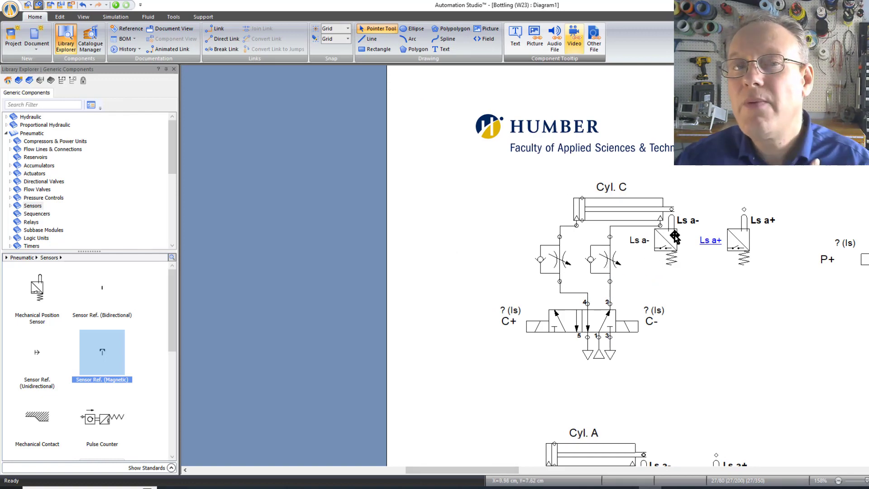
click(548, 254)
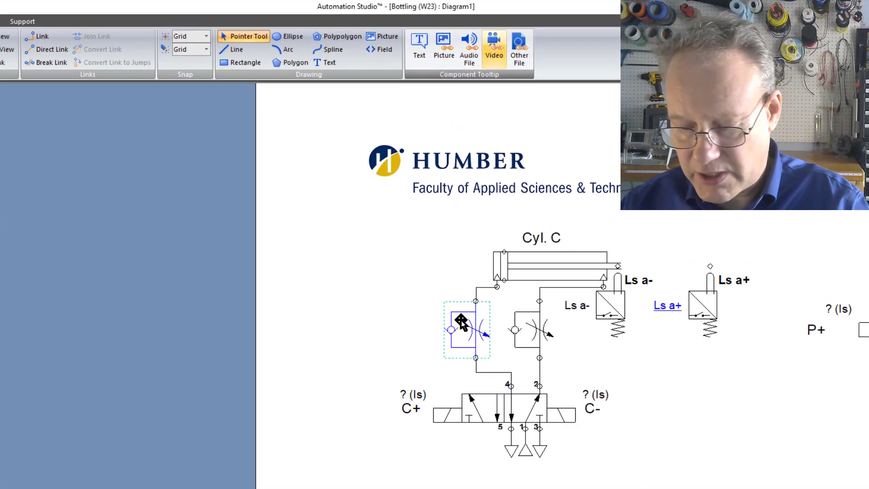
key(Delete)
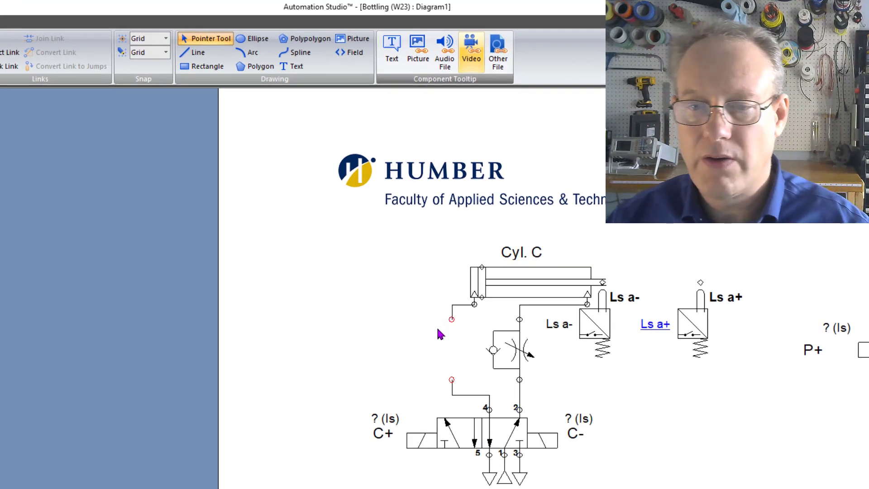
Delete the two leftover line pieces at Cyl. C's cap-end port and at port 4 of its valve
click(458, 305)
key(Delete)
click(464, 397)
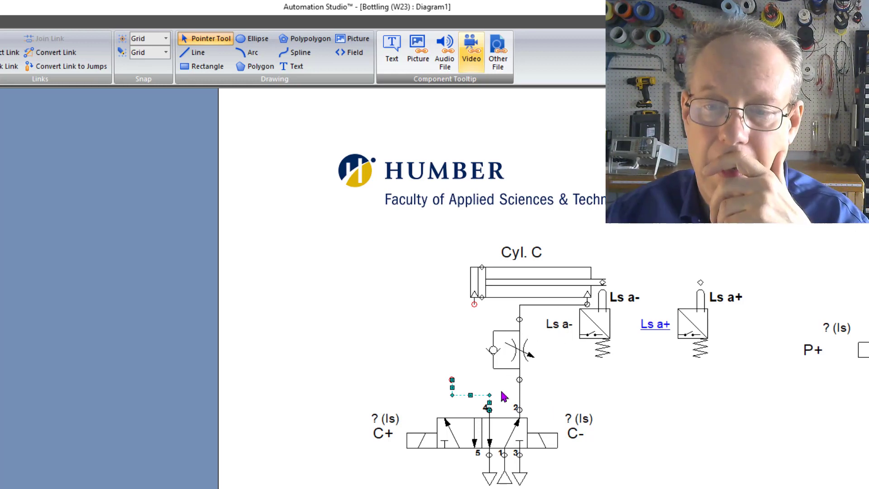
key(Delete)
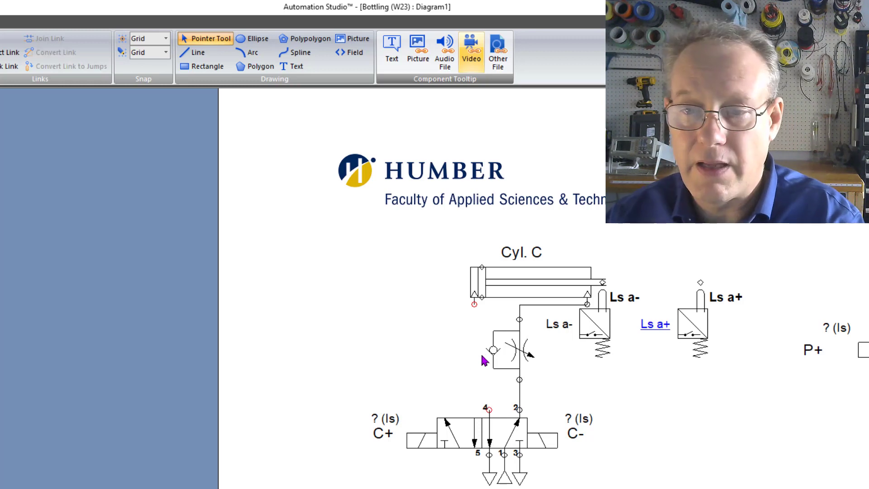
Draw a pneumatic line from Cyl. C's cap-end port, bending below the remaining flow control valve, to port 4 of its valve
click(474, 304)
click(474, 379)
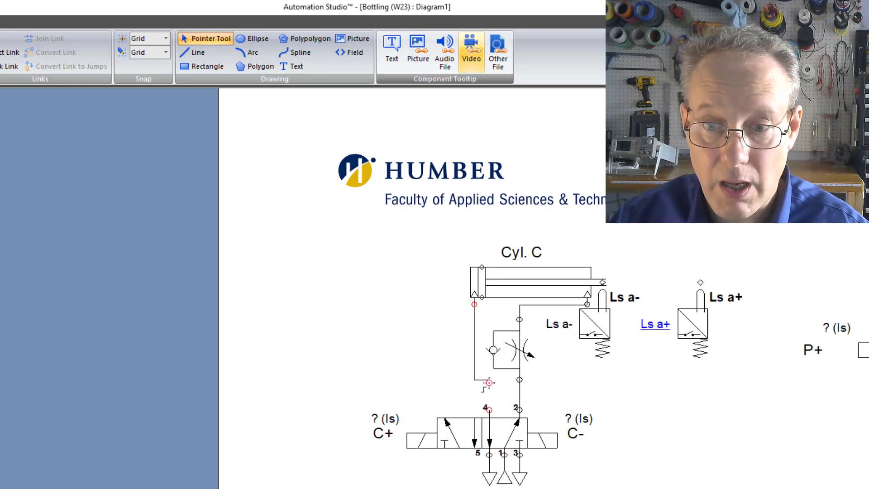
click(489, 409)
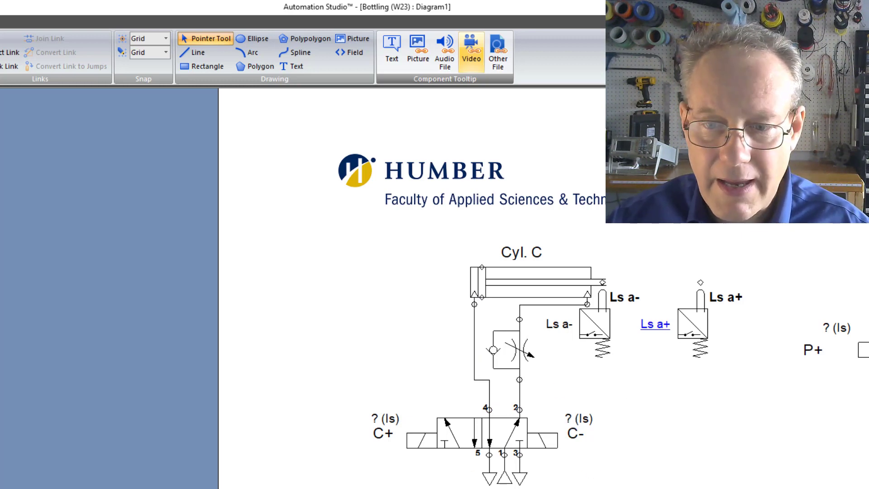
Try raising the horizontal segment of Cyl. C's port 4 line beside the flow control valve, and undo the move
scroll(435, 290, right, 6)
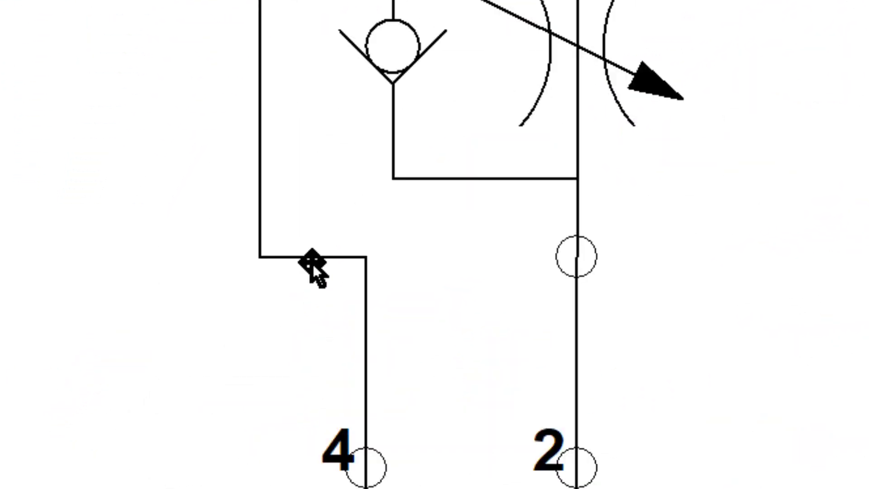
click(314, 257)
drag(314, 257, 297, 316)
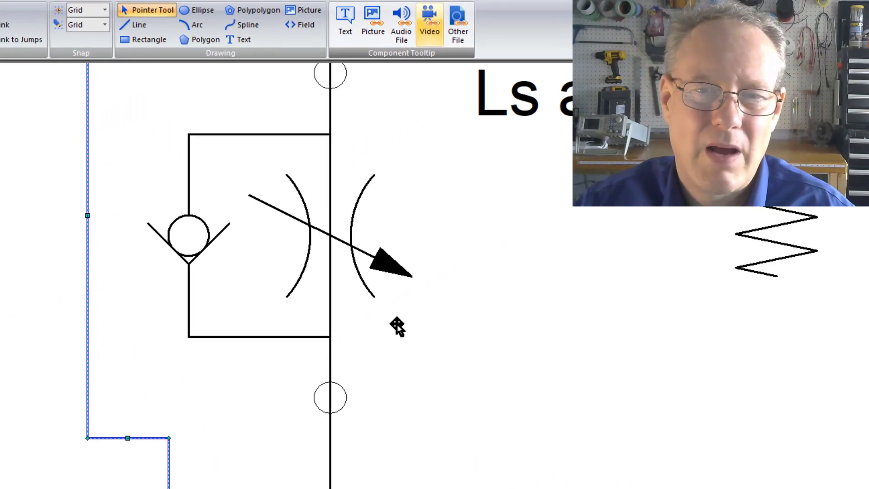
scroll(389, 323, down, 3)
click(141, 290)
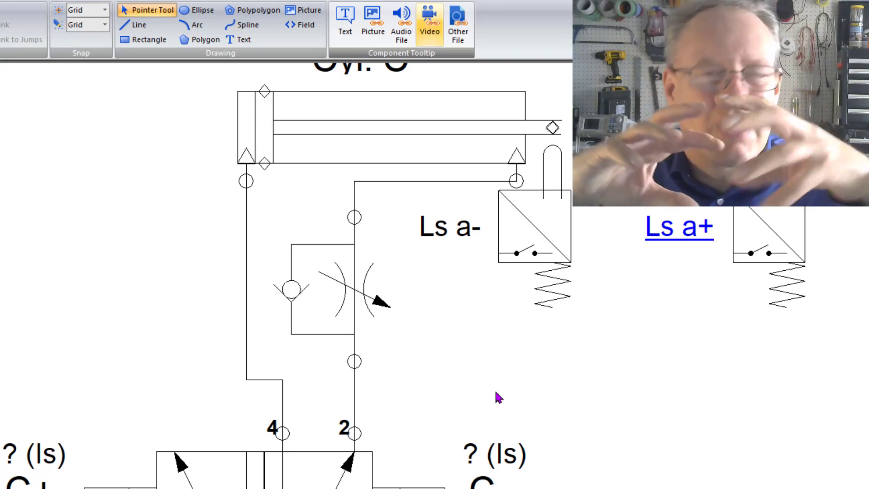
double_click(267, 379)
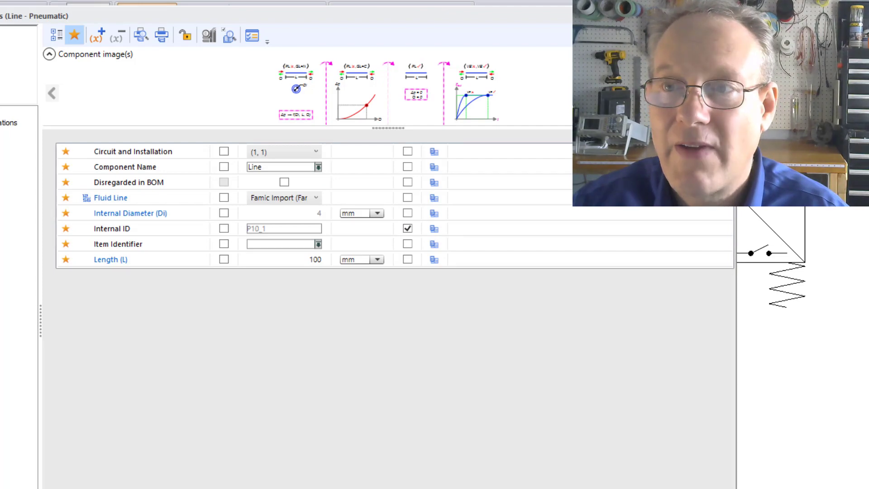
key(Escape)
drag(265, 379, 264, 325)
click(112, 283)
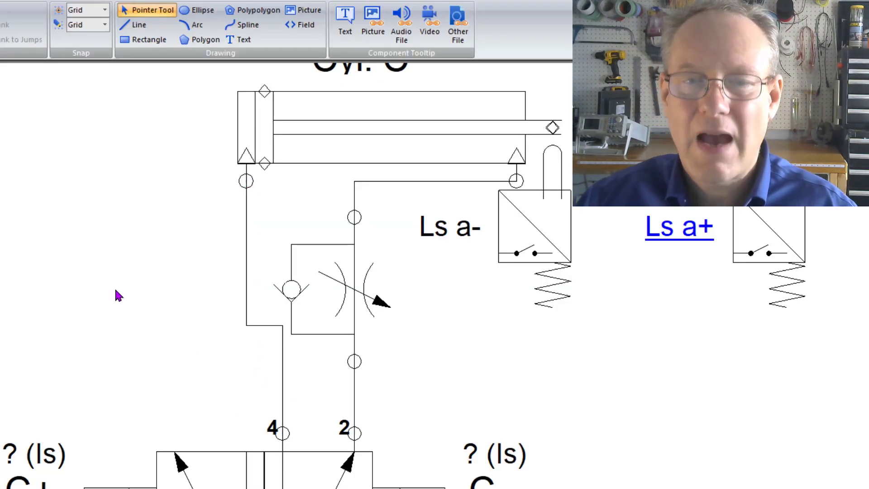
scroll(116, 293, up, 1)
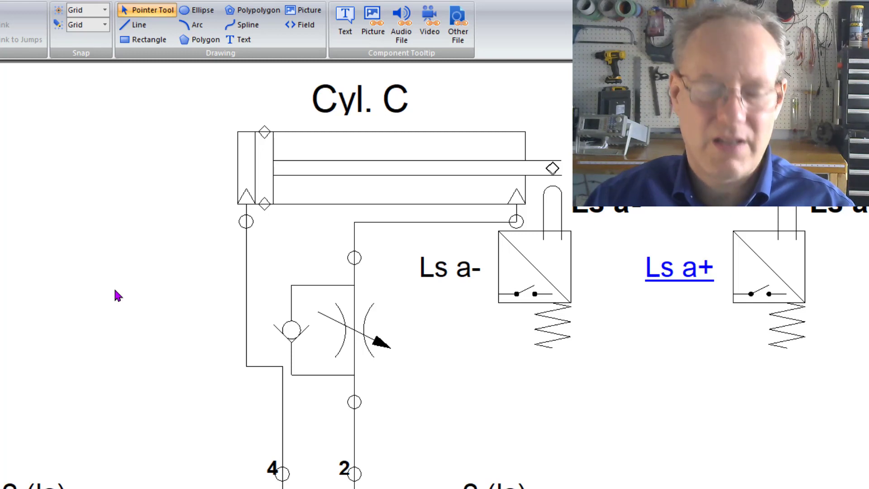
key(ctrl+z)
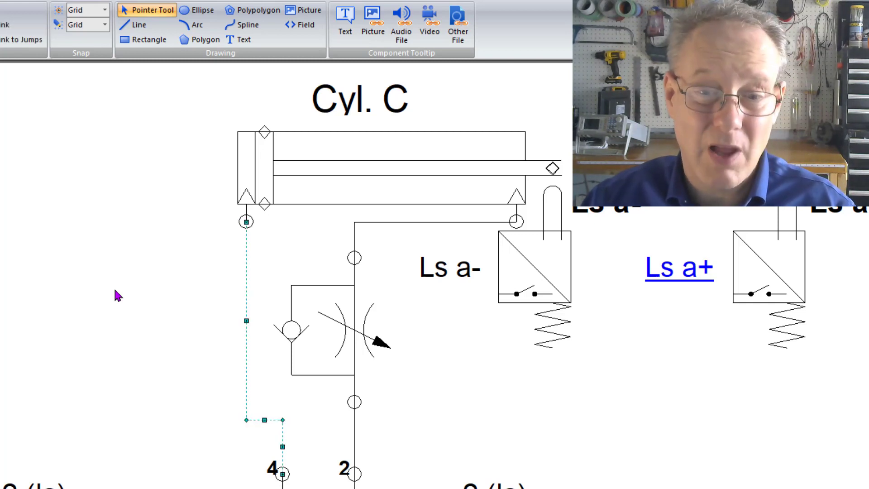
click(115, 290)
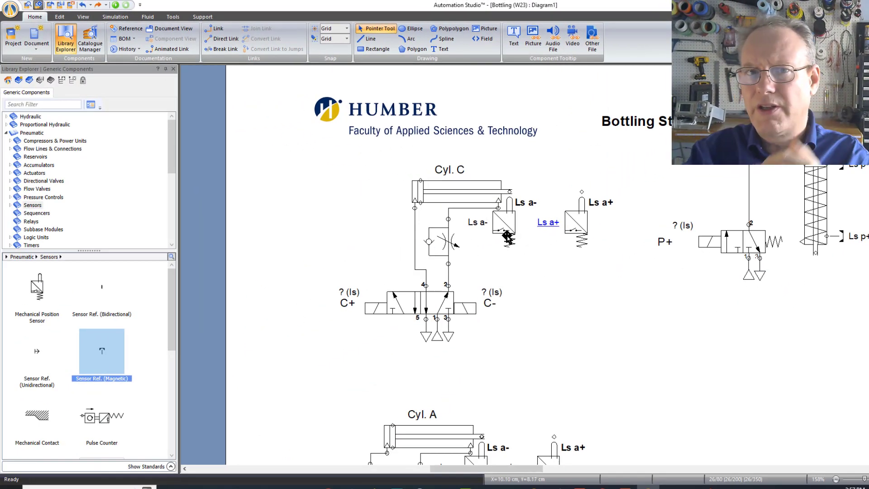
Delete Cyl. C's Ls a+ mechanical sensor together with its bold text label
click(574, 220)
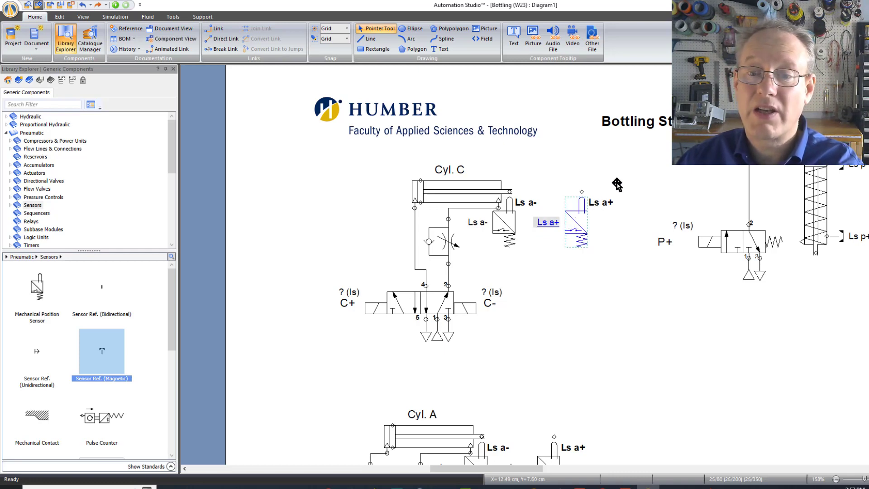
key(Delete)
drag(626, 183, 593, 222)
key(Delete)
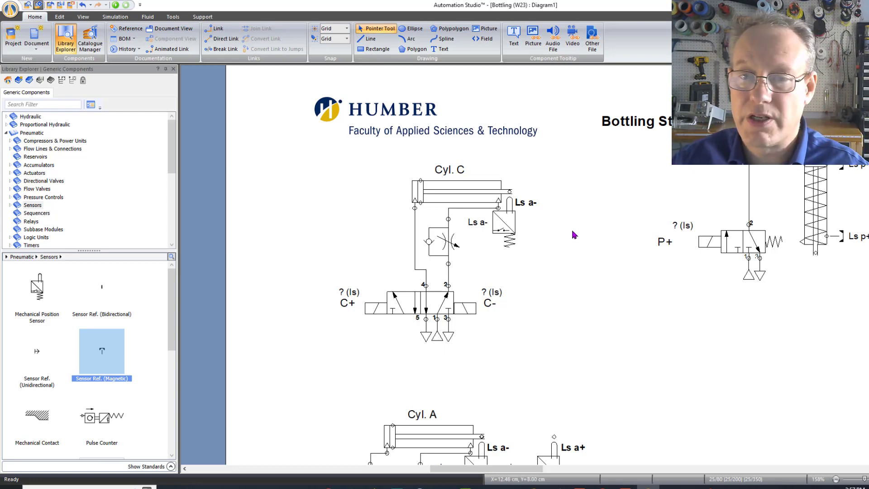
Place a magnetic sensor reference above Cyl. C near its rod end, with the alias Ls c+
drag(104, 358, 484, 163)
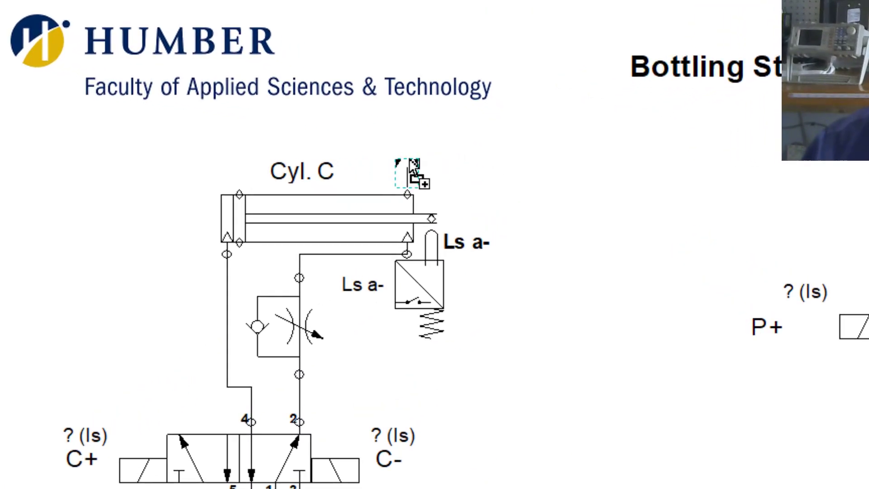
drag(410, 159, 404, 161)
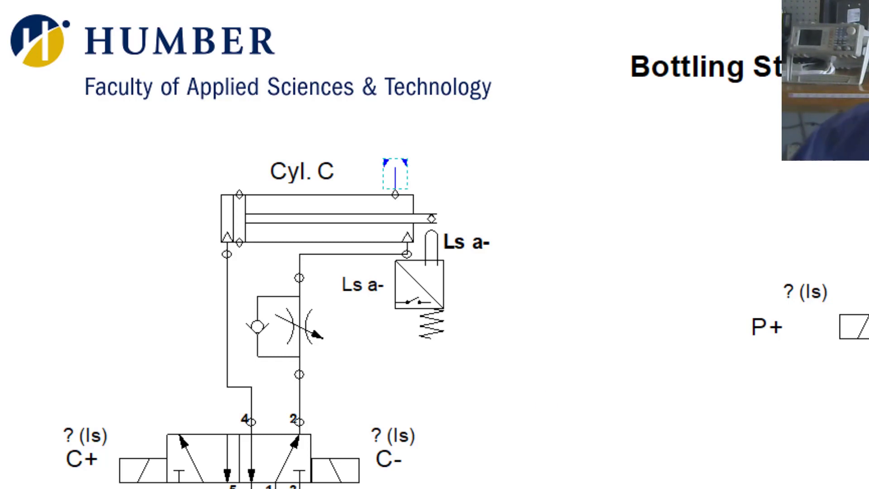
click(499, 450)
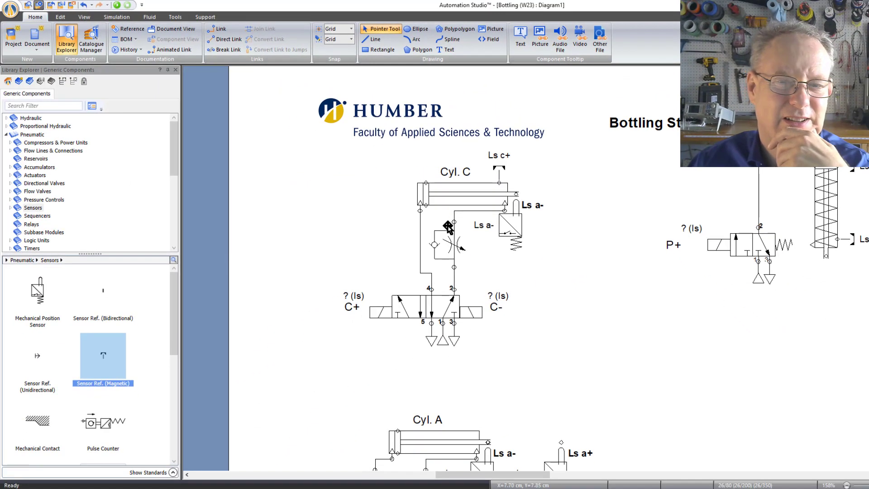
Set Cyl. C's extension to 100 to check the Ls c+ sensor alignment, and undo the change
double_click(440, 206)
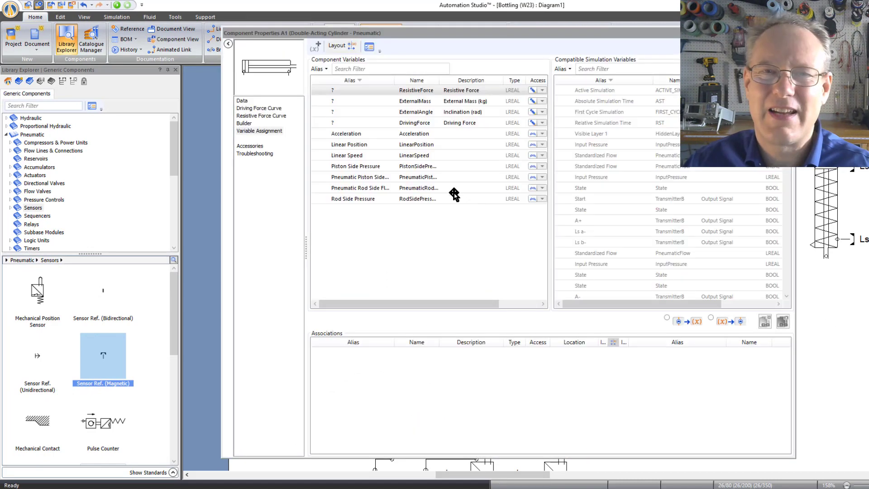
click(243, 101)
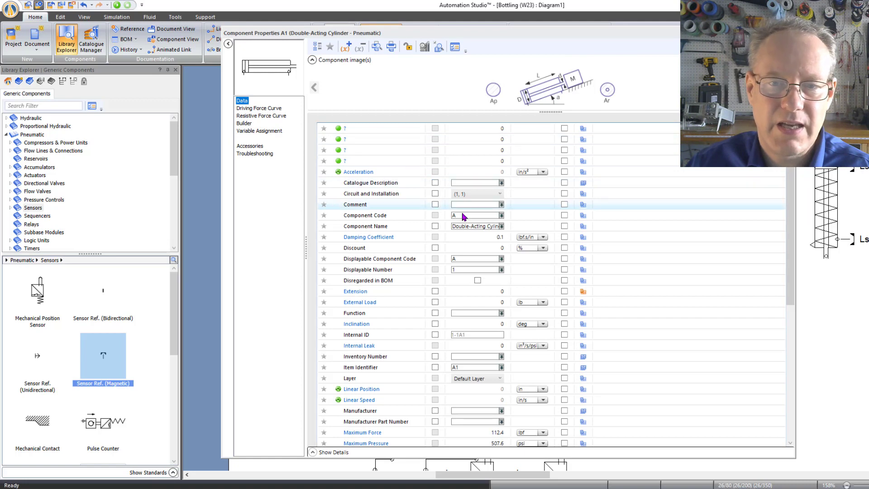
click(503, 291)
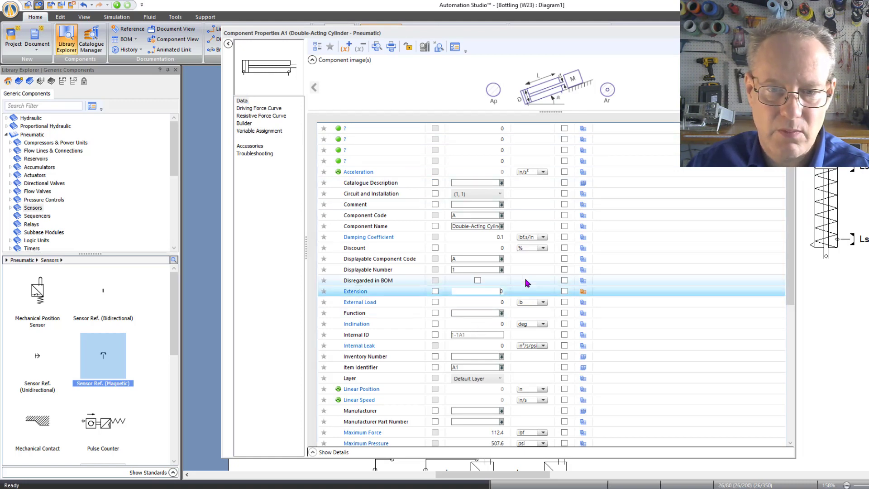
text(100)
click(542, 279)
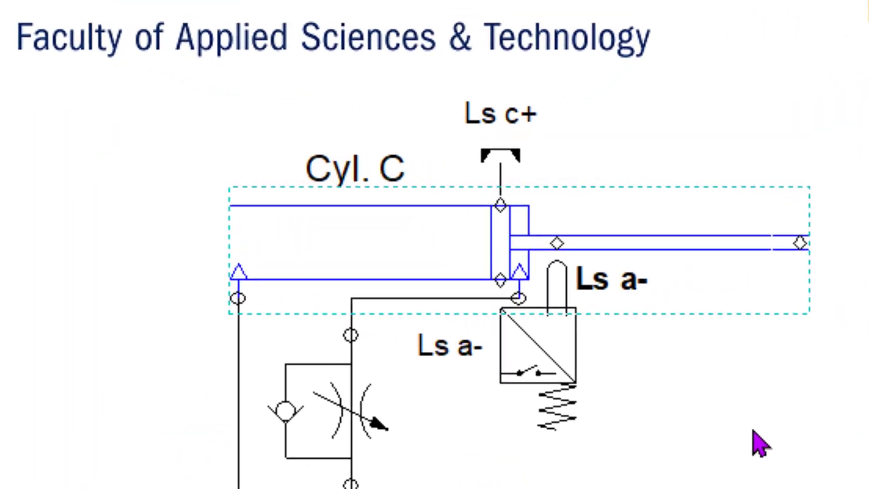
key(ctrl+z)
click(659, 362)
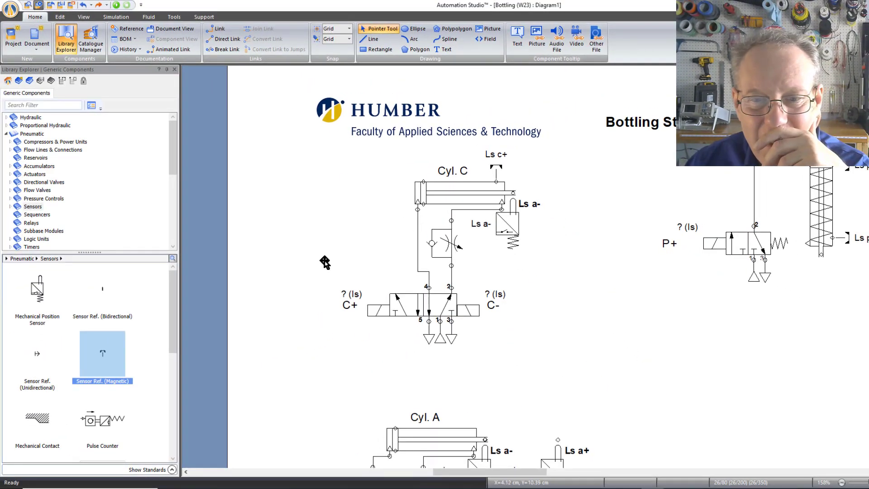
Delete Cyl. C's Ls a- mechanical sensor and its bold text label
click(537, 205)
key(Delete)
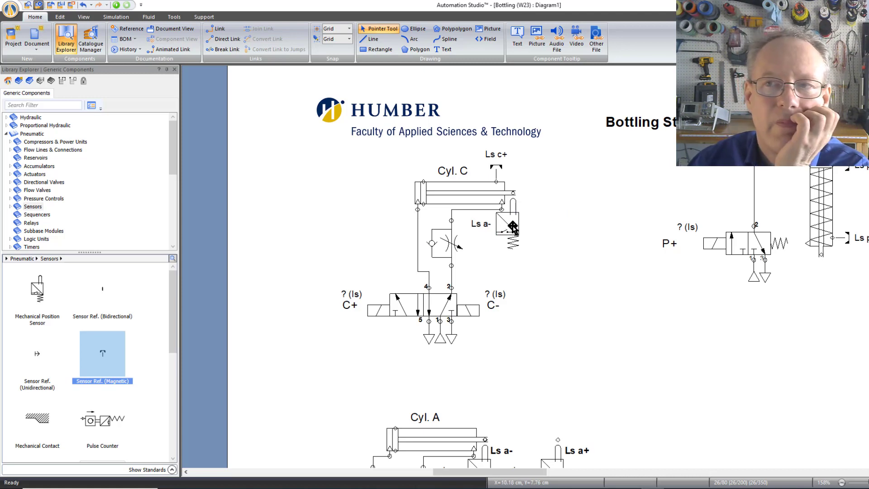
key(ctrl+z)
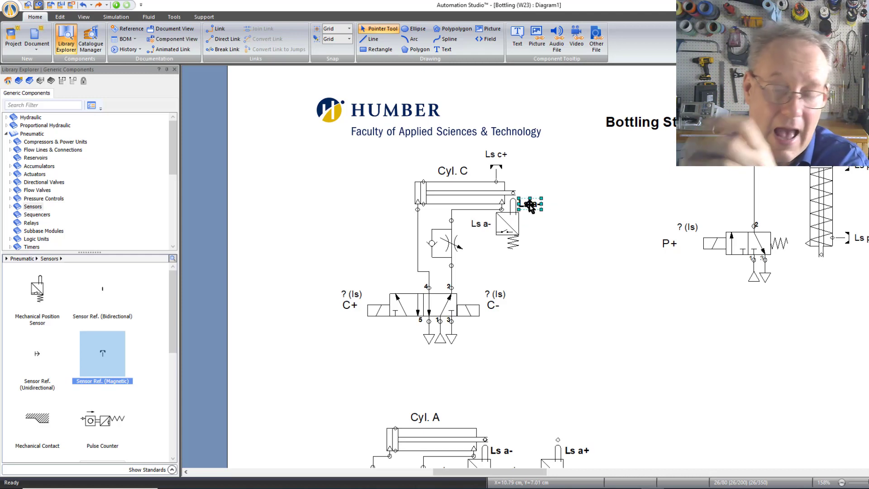
key(Delete)
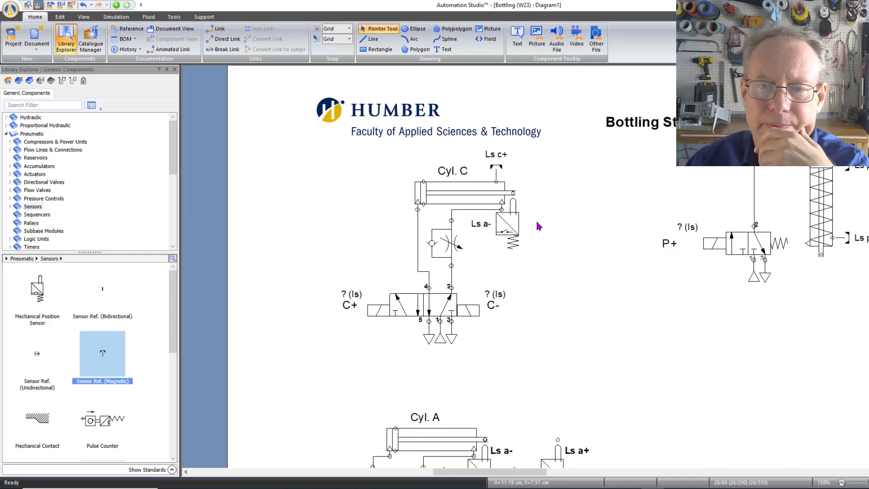
click(501, 235)
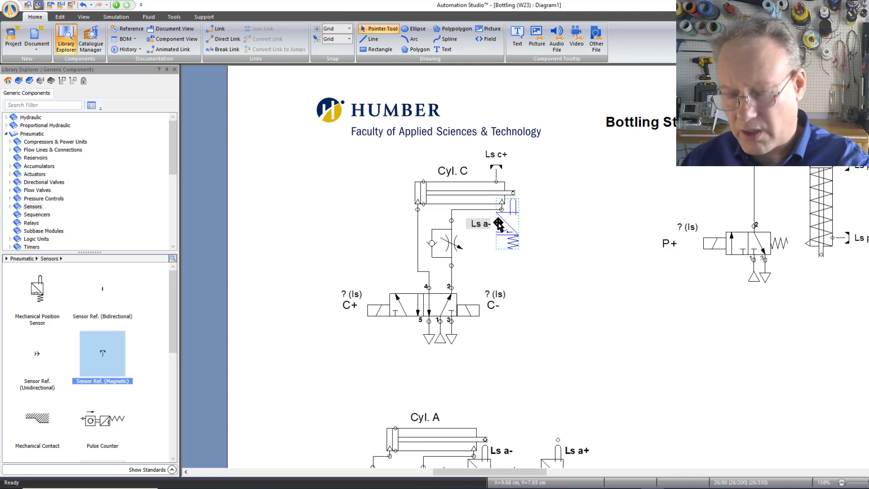
key(Delete)
Place a mechanical position sensor at the retracted rod tip of Cyl. C, with the alias Ls c-
drag(44, 297, 509, 204)
text(Ls c=)
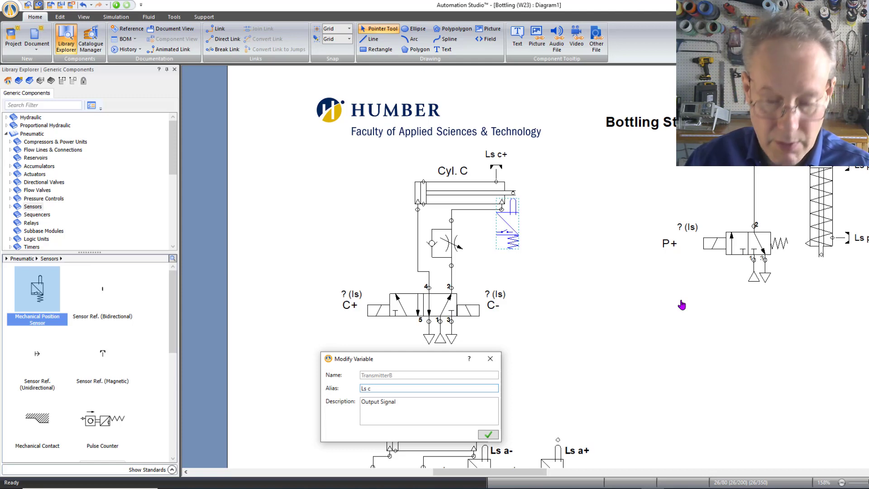
click(486, 434)
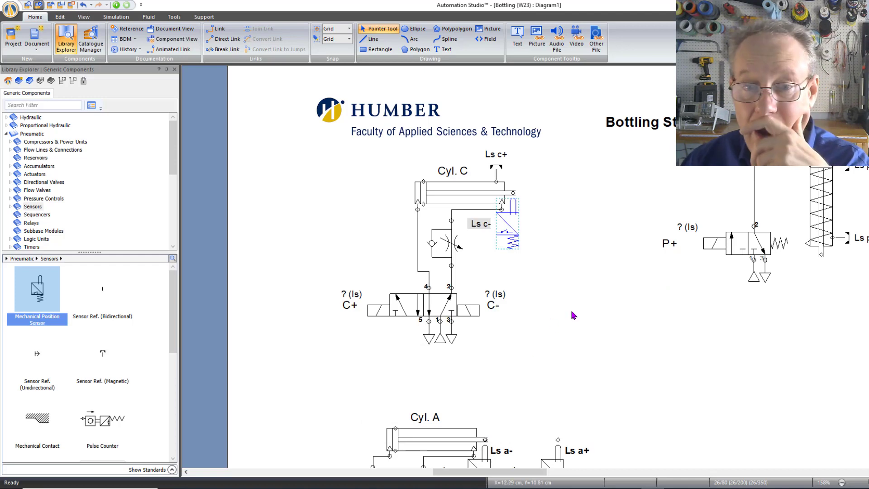
Change the Cyl. A title to "Cyl. S"
scroll(571, 313, down, 1)
scroll(569, 308, down, 2)
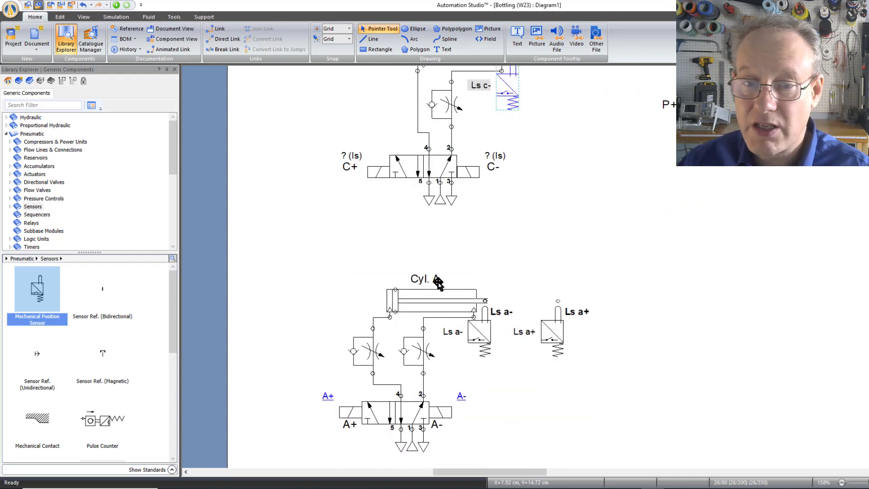
click(437, 279)
double_click(435, 279)
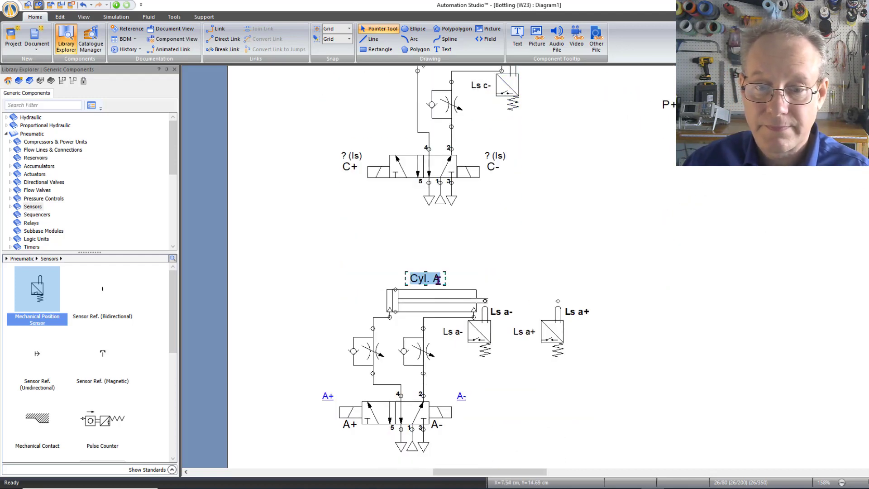
key(BackSpace)
text(S)
click(686, 225)
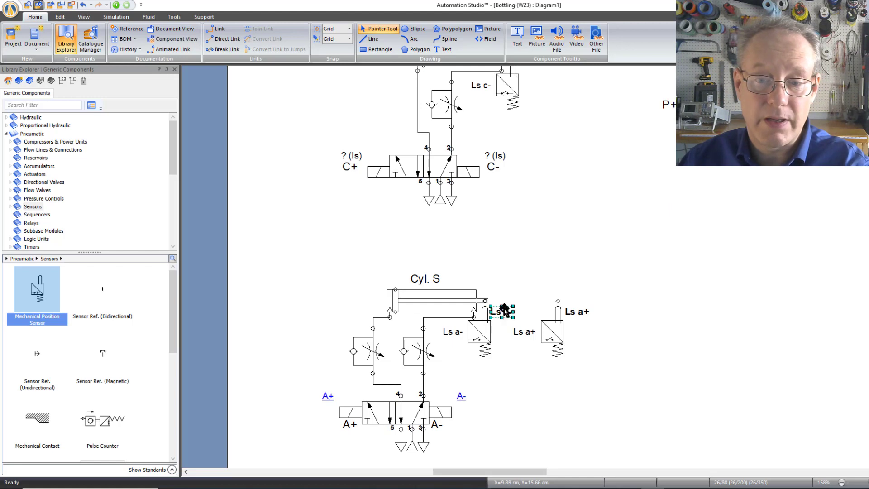
Delete the bold Ls a- and Ls a+ text labels beside Cyl. S
click(502, 311)
key(Delete)
click(580, 311)
key(Delete)
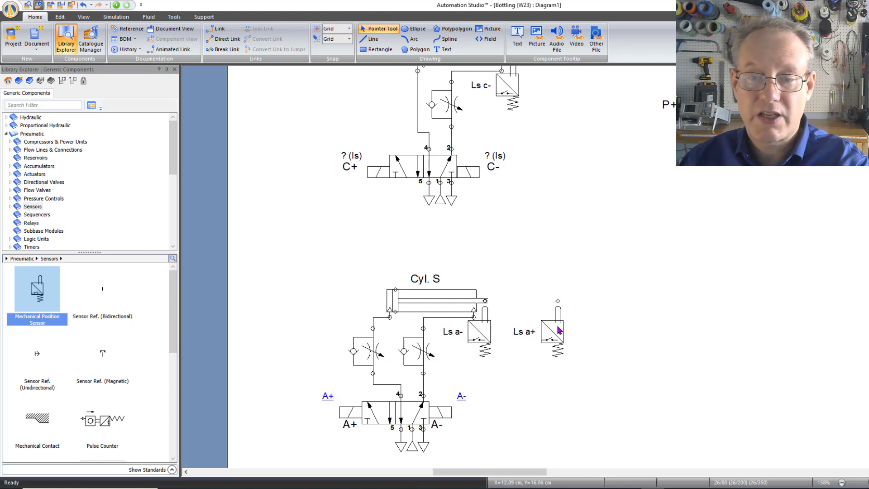
click(541, 333)
key(Delete)
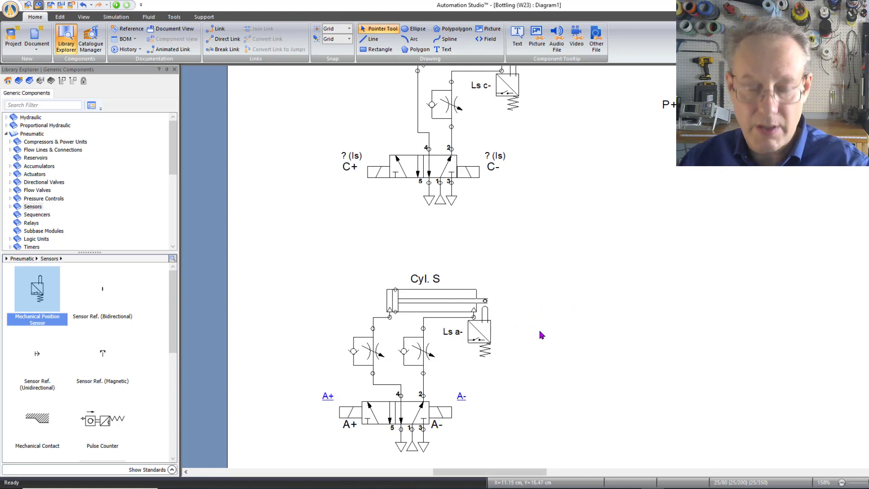
key(ctrl+z)
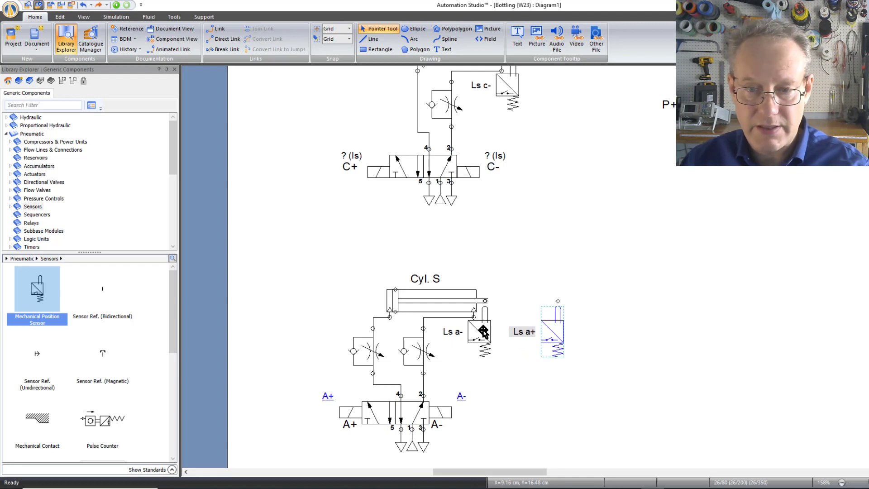
Delete the Ls a- mechanical sensor at the retracted rod tip of Cyl. S
click(482, 332)
key(Delete)
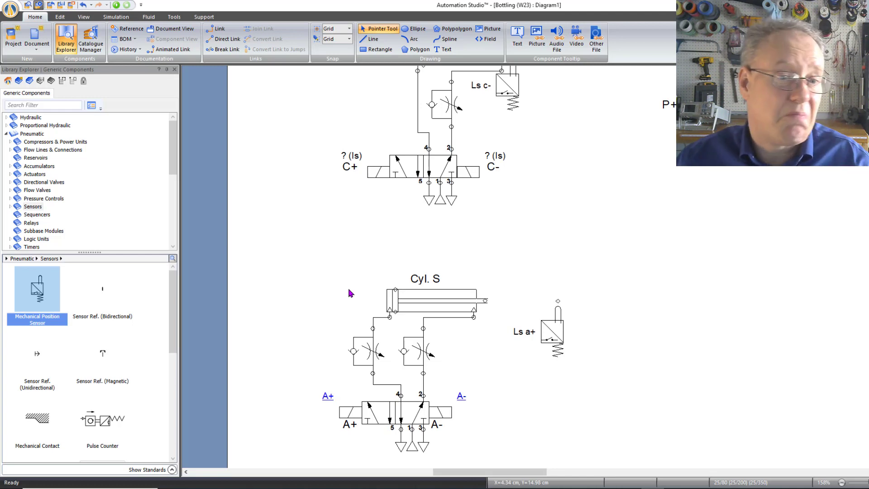
Place a magnetic sensor reference at the retracted piston position of Cyl. S, with the alias Ls s-
drag(105, 349, 396, 278)
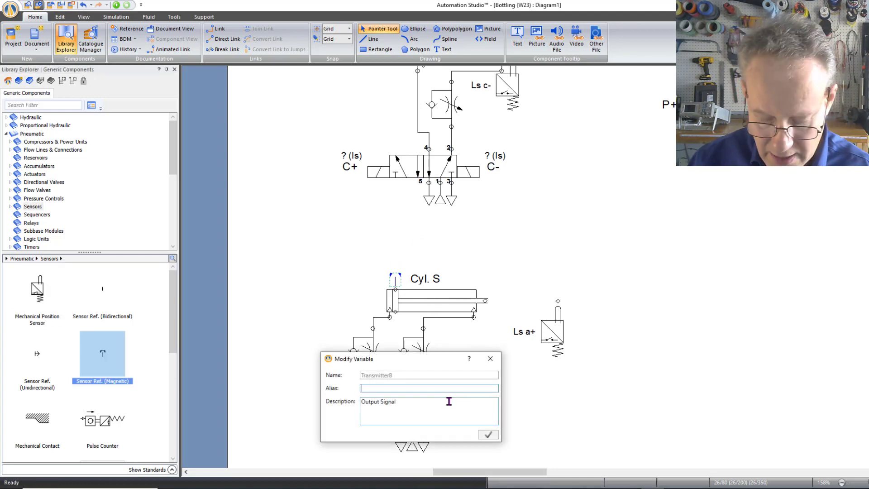
text(Ls s-)
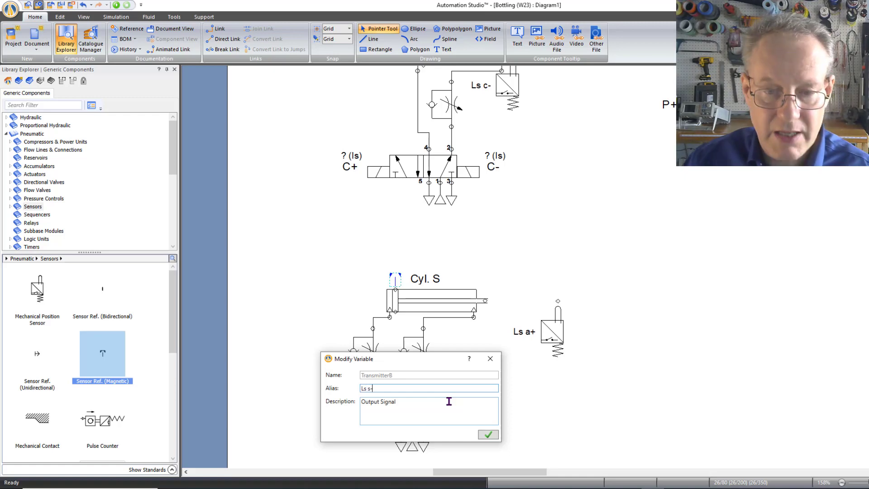
click(564, 435)
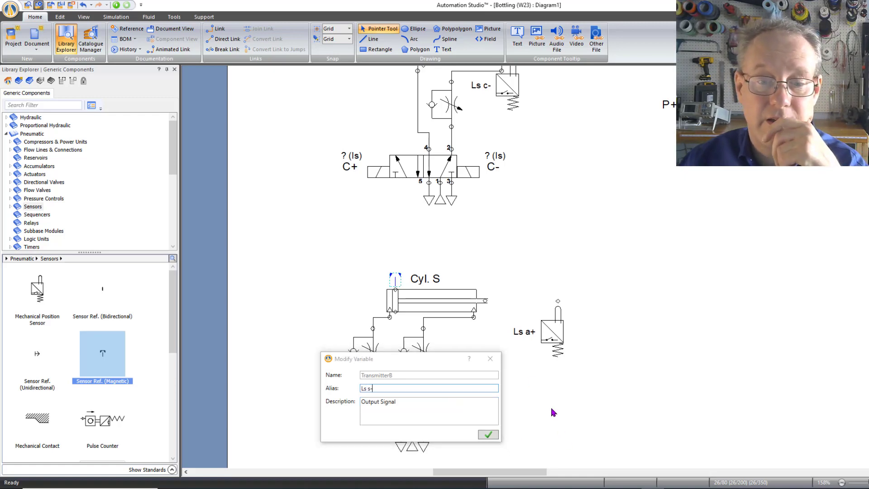
click(487, 435)
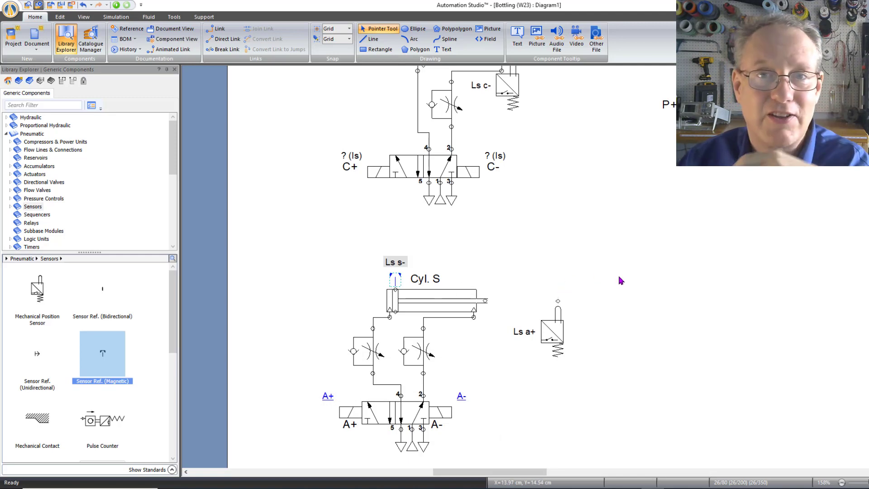
Add a mechanical position sensor with the alias Ls s+ at the extended side of Cyl. S, and delete the old Ls a+ sensor
drag(38, 292, 548, 301)
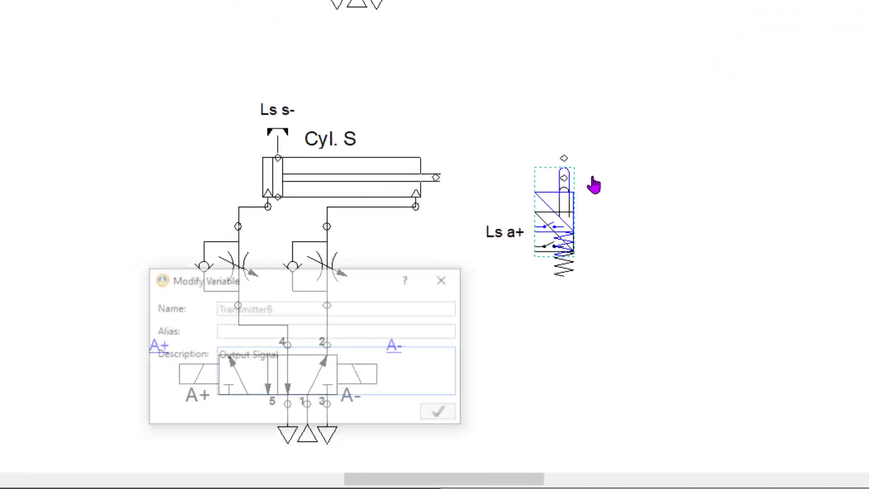
text(Ls s+)
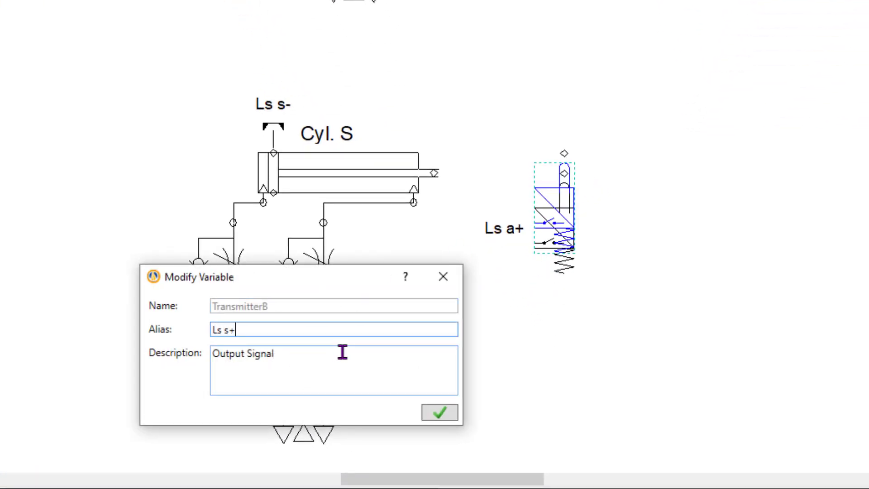
click(452, 413)
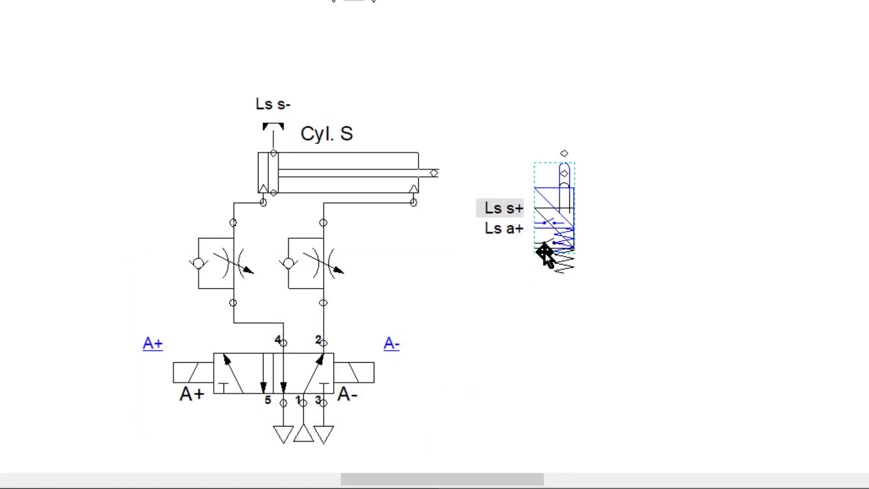
click(565, 264)
key(Delete)
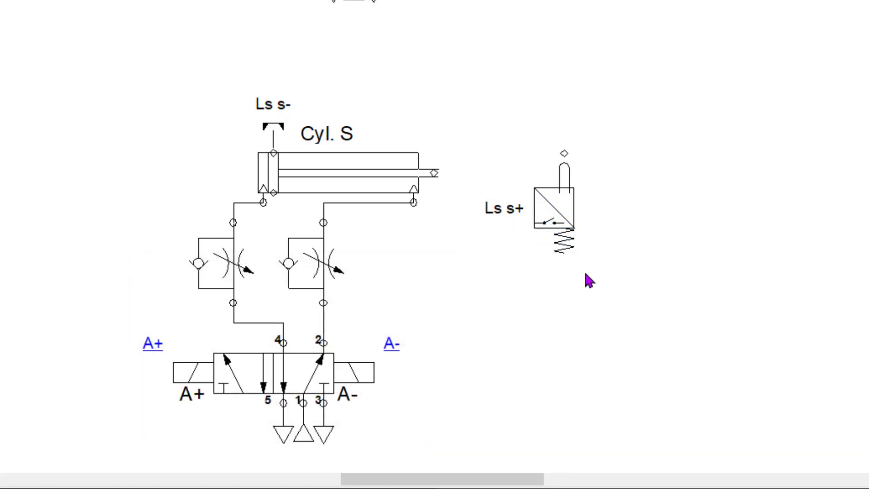
Lower the Ls s+ sensor until its contact point lines up with the rod tip of Cyl. S
click(540, 223)
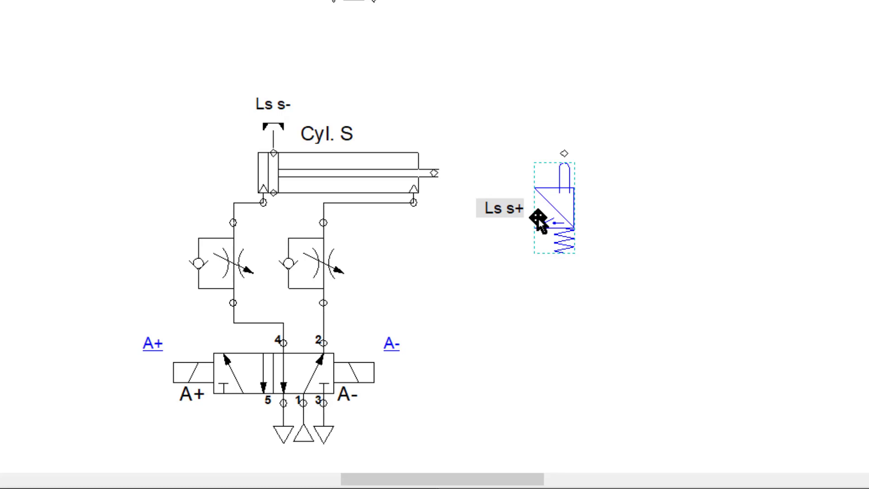
drag(540, 223, 540, 233)
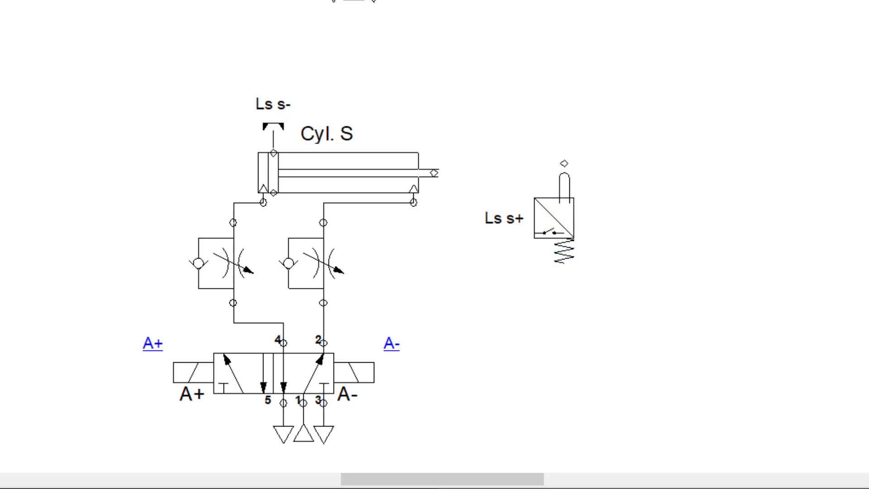
click(572, 228)
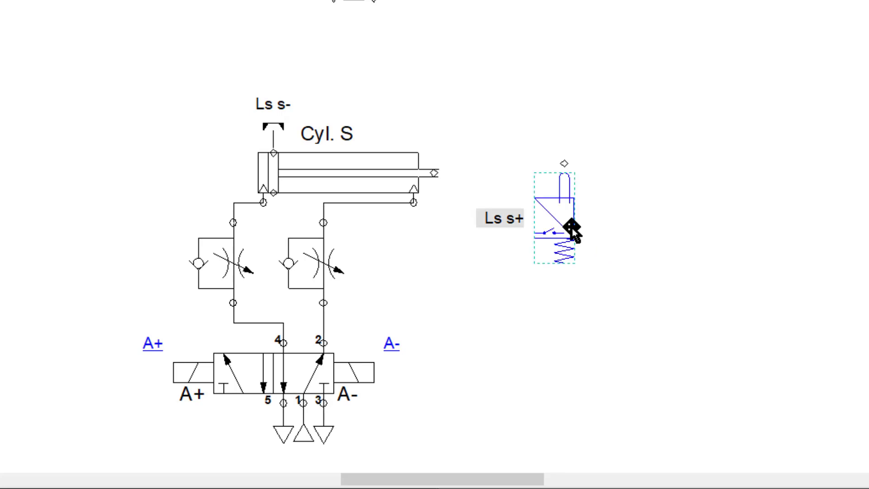
drag(572, 228, 572, 238)
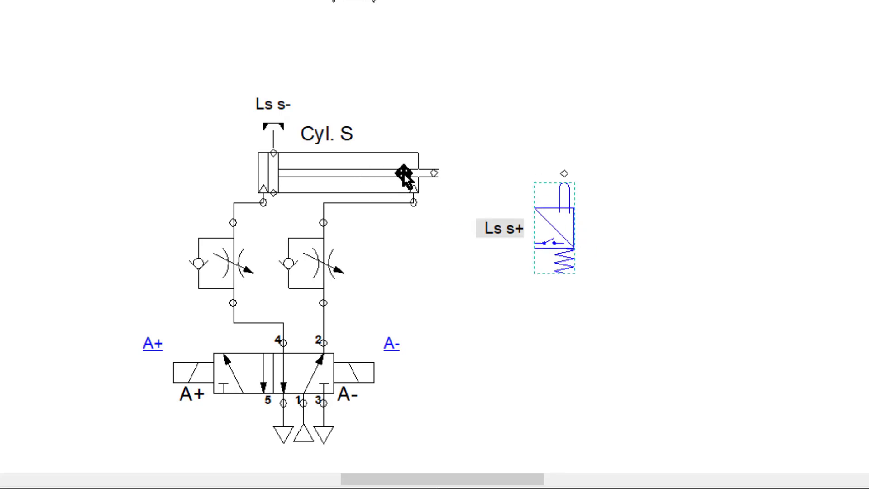
click(704, 194)
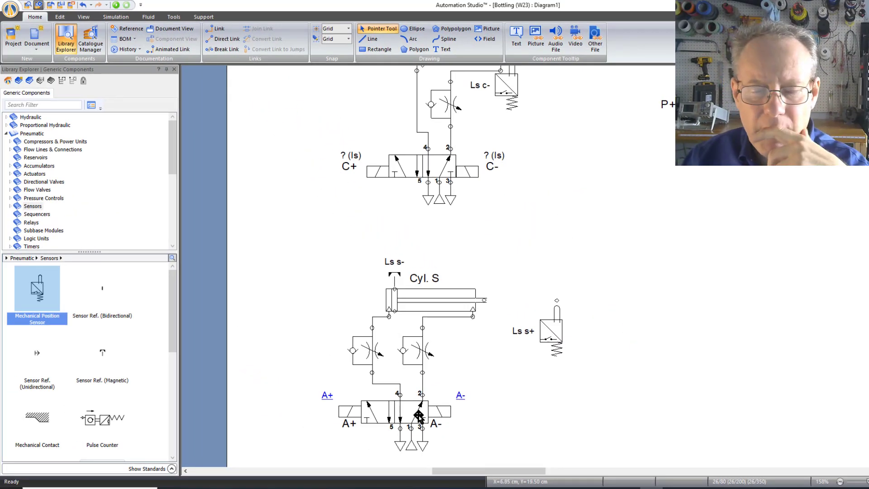
Delete the directional valve below Cyl. S and move the A- and A+ text labels outward from its ports
click(419, 416)
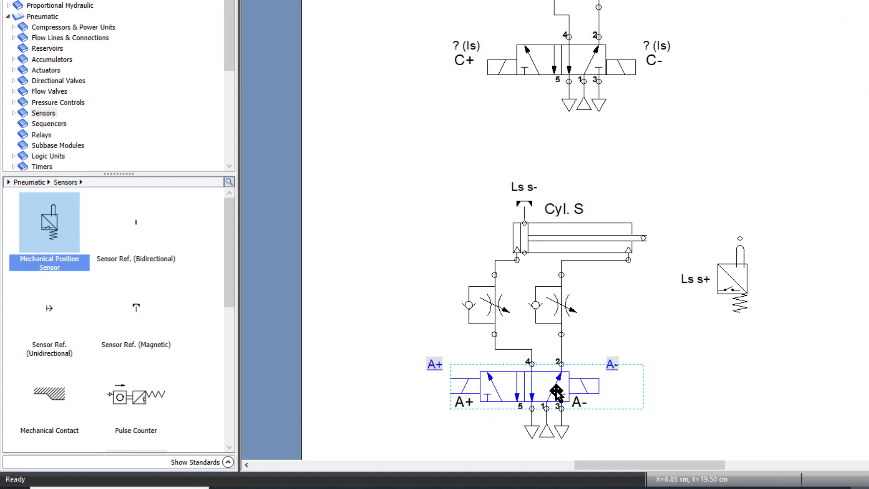
key(Delete)
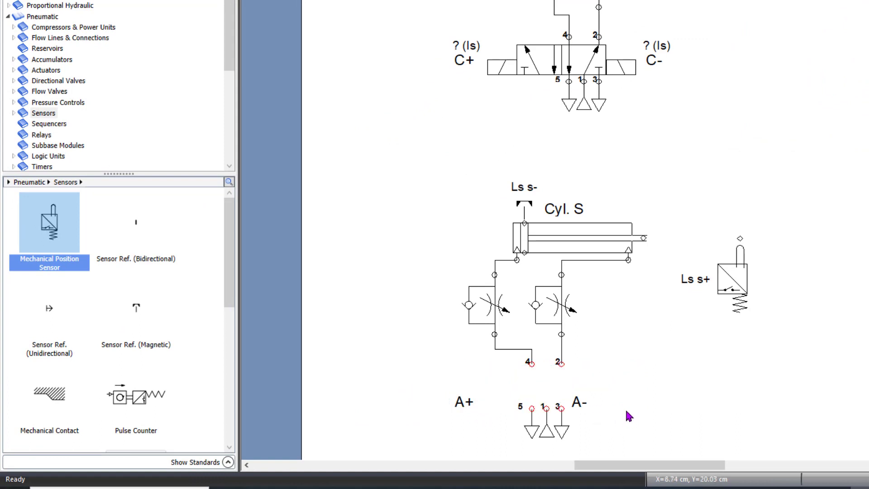
drag(578, 404, 667, 388)
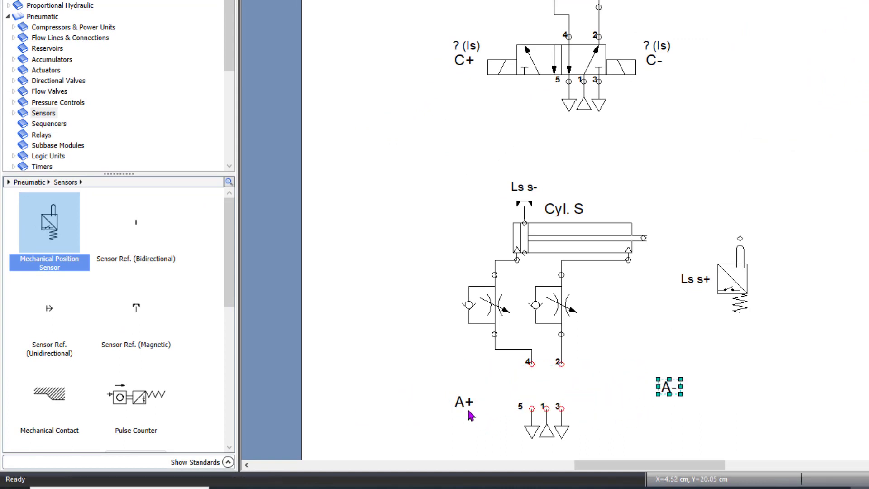
drag(465, 403, 374, 384)
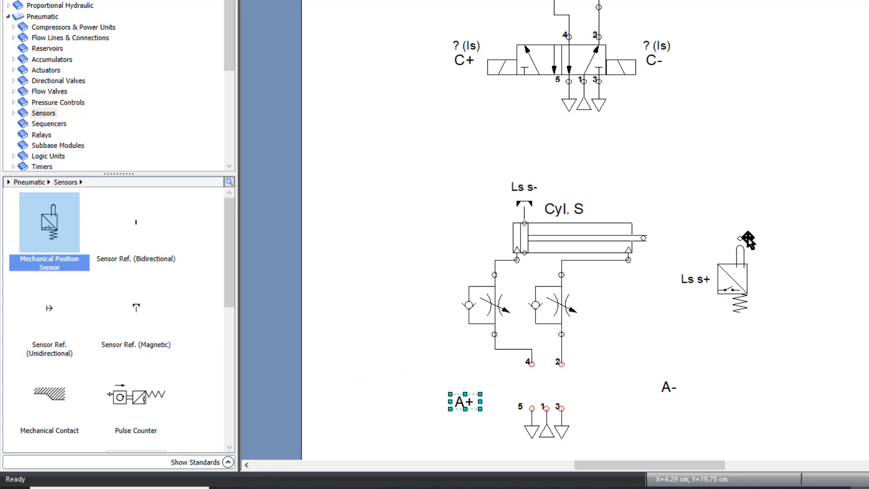
Switch to the Bottling Station project description in Word and review the fail-safe valve requirements for the swing arm cylinder
drag(868, 39, 407, 0)
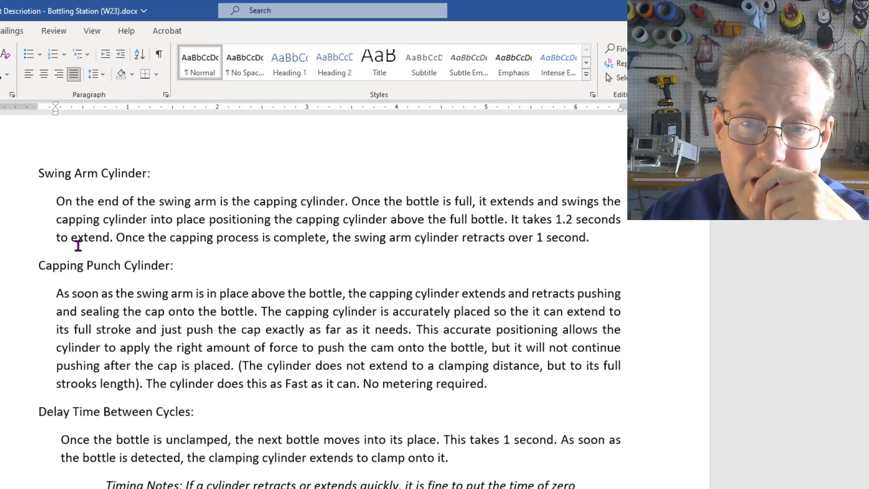
scroll(78, 246, down, 5)
scroll(78, 248, down, 1)
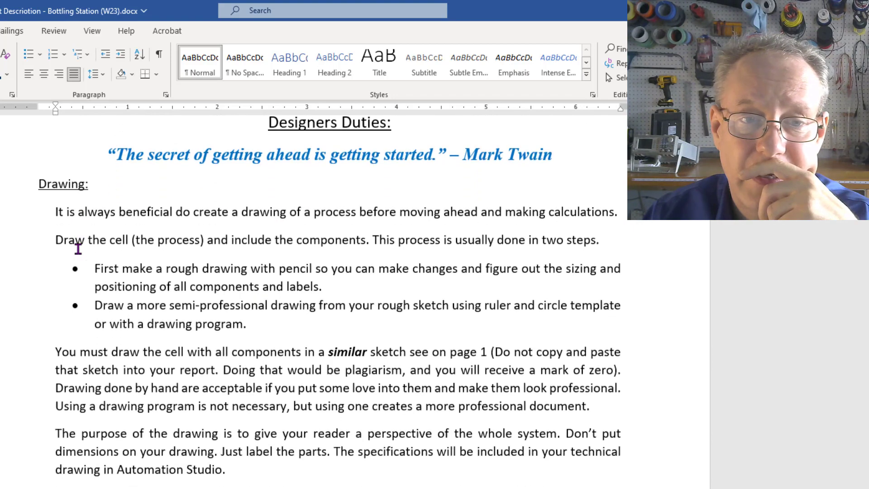
scroll(78, 249, up, 10)
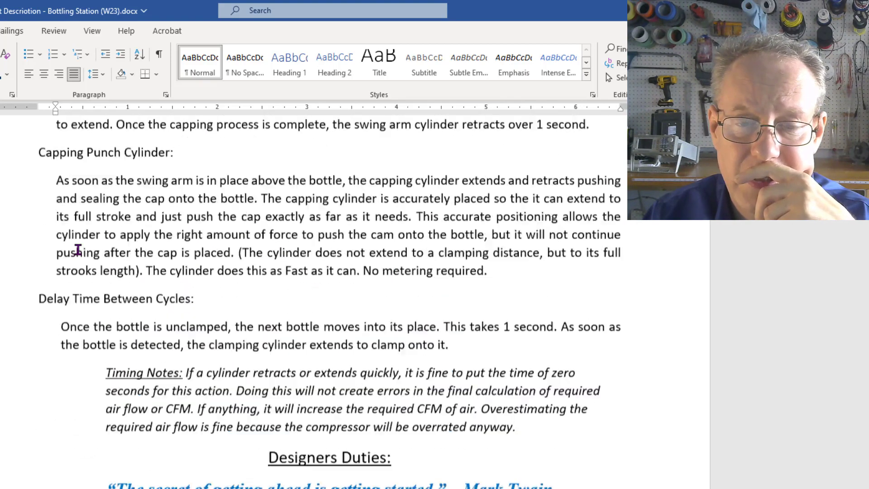
scroll(78, 250, up, 10)
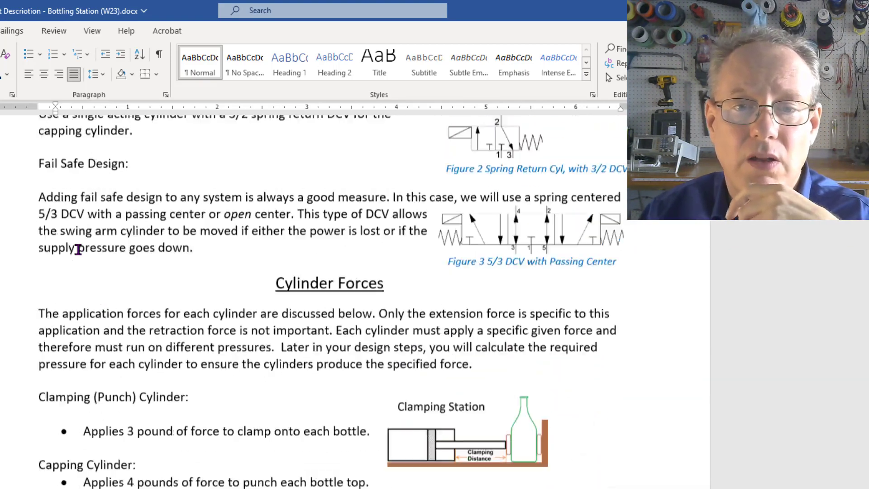
scroll(78, 249, up, 5)
scroll(78, 254, down, 7)
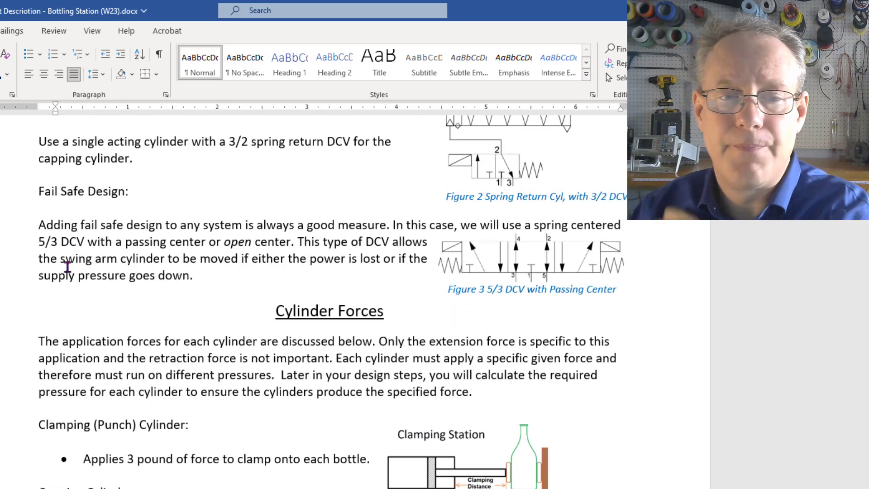